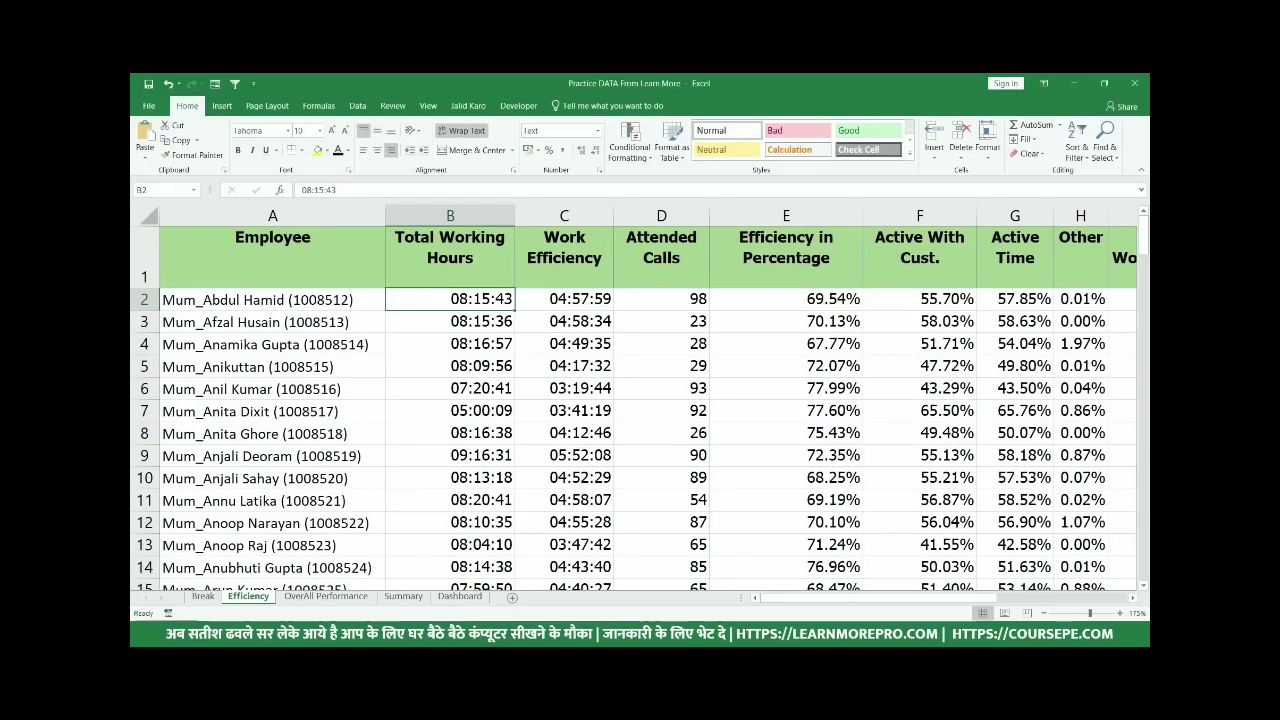
- Look over the empty Total Number of woking hours column on the Summary sheet and the OverAll Performance data
{"action": "left_click", "coordinate": [403, 597]}
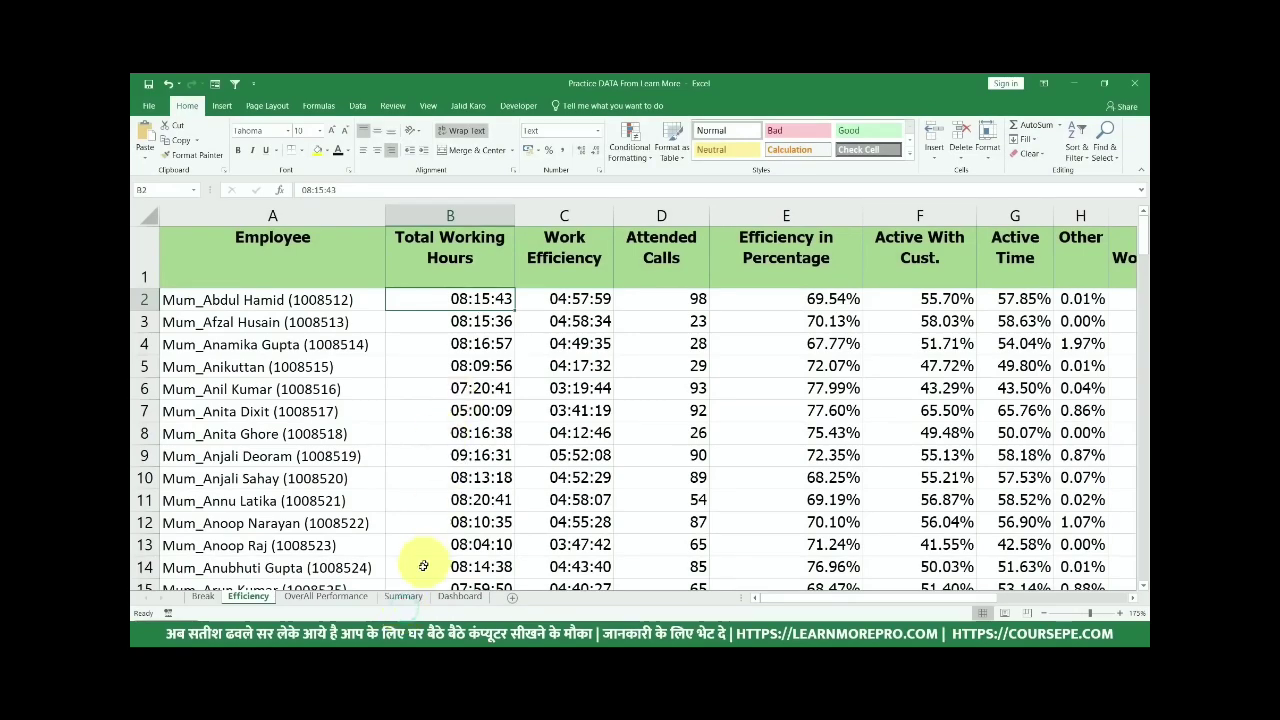
{"action": "left_click", "coordinate": [404, 597]}
{"action": "left_click_drag", "start_coordinate": [628, 266], "coordinate": [623, 427]}
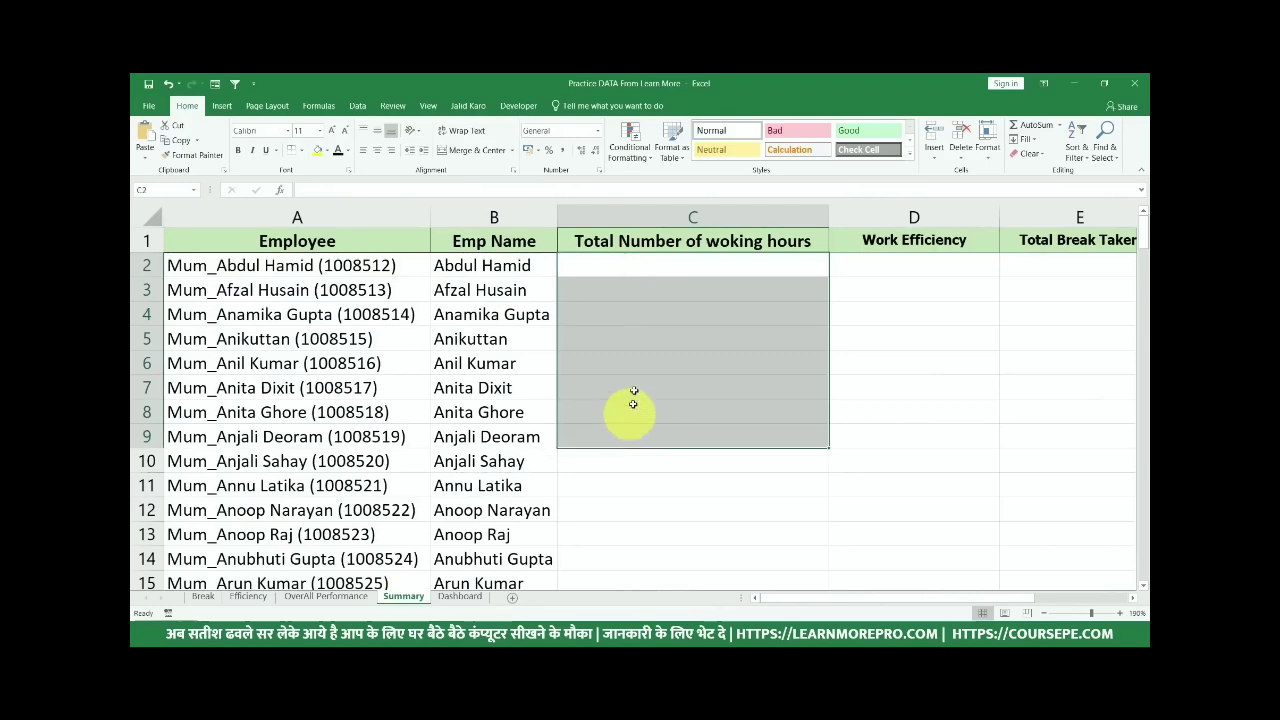
{"action": "left_click", "coordinate": [655, 262]}
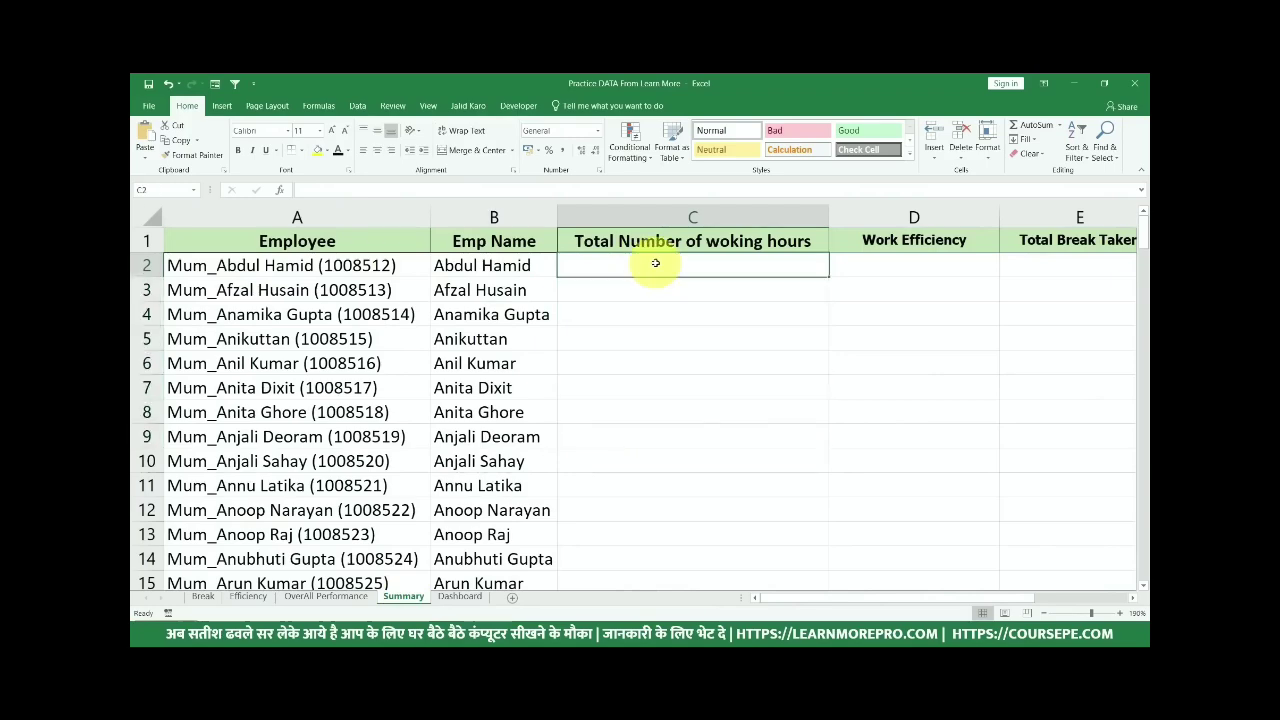
{"action": "left_click", "coordinate": [205, 600]}
{"action": "left_click", "coordinate": [324, 597]}
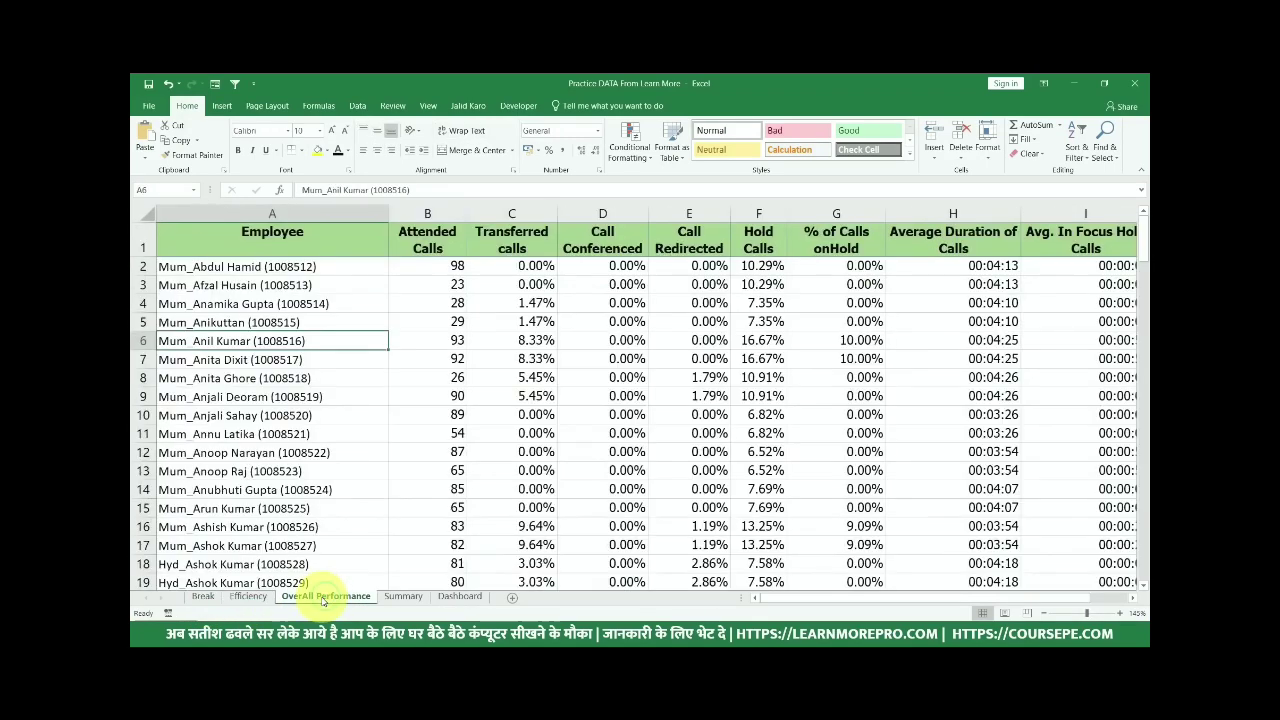
- On the Break sheet, name the full data columns A to I, Employee through Total Break Taken, as Break
{"action": "left_click", "coordinate": [204, 597]}
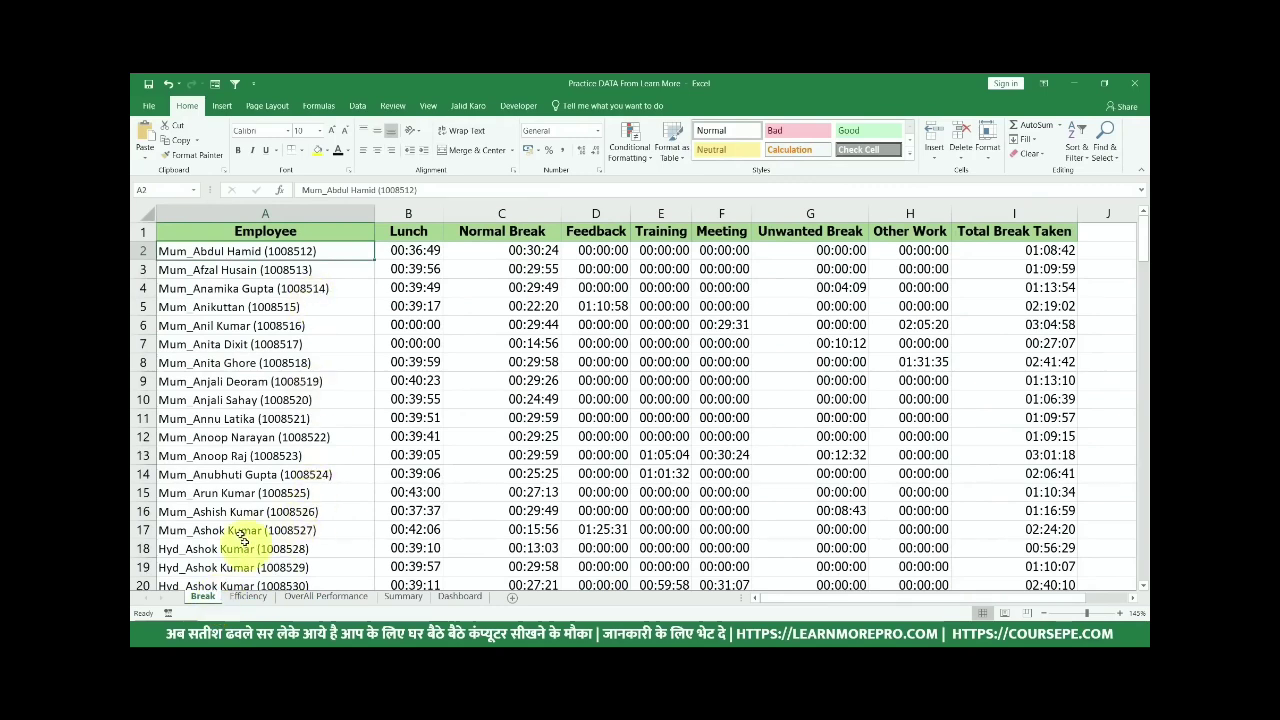
{"action": "left_click_drag", "start_coordinate": [264, 222], "coordinate": [998, 226]}
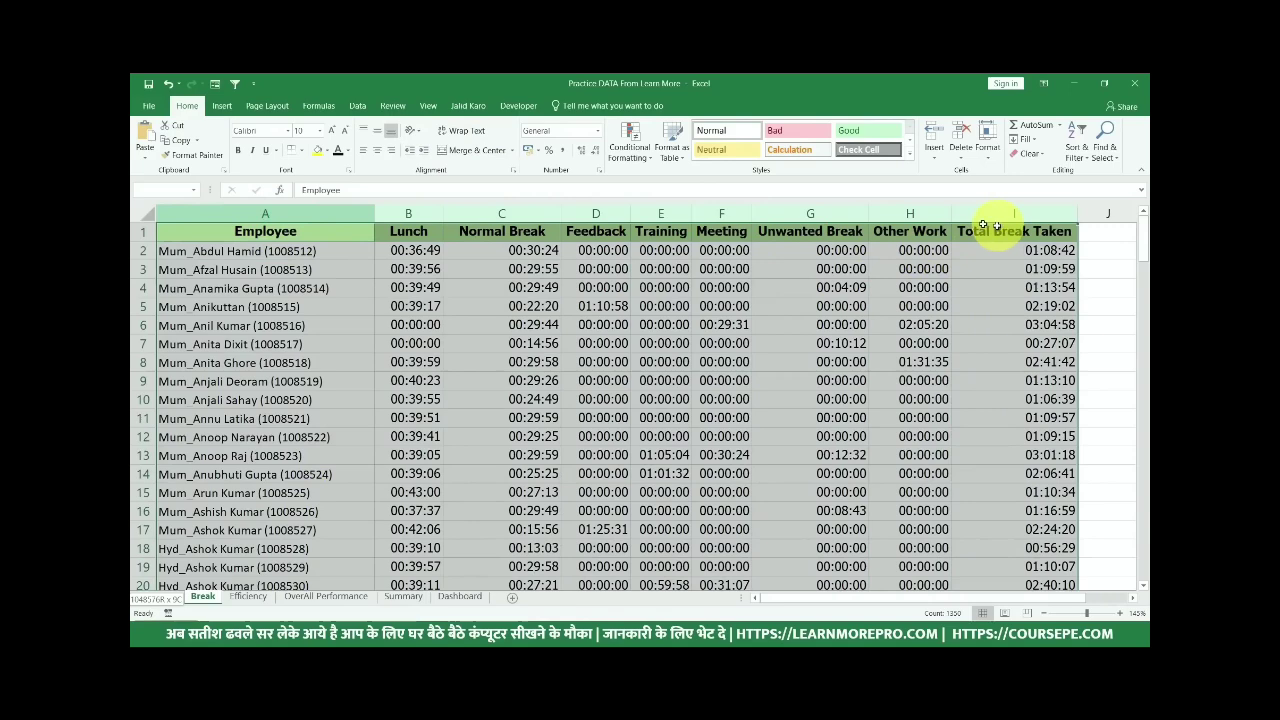
{"action": "left_click_drag", "start_coordinate": [211, 210], "coordinate": [986, 206]}
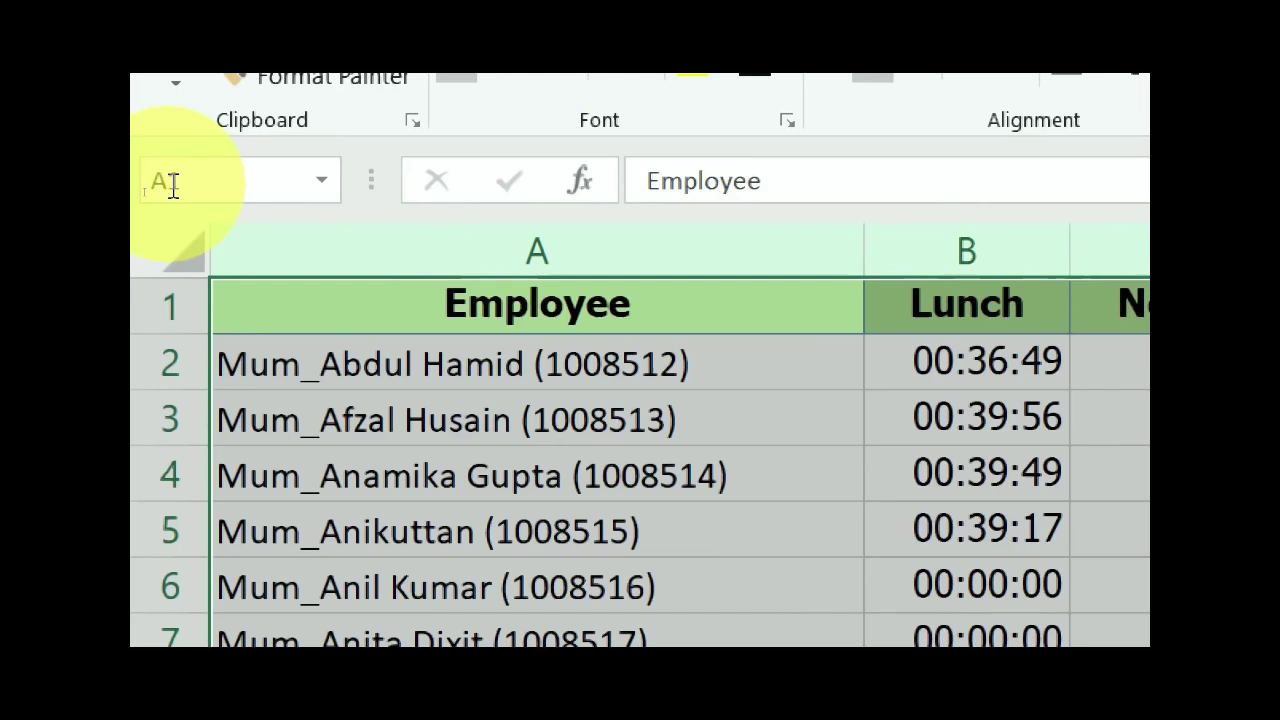
{"action": "left_click", "coordinate": [146, 190]}
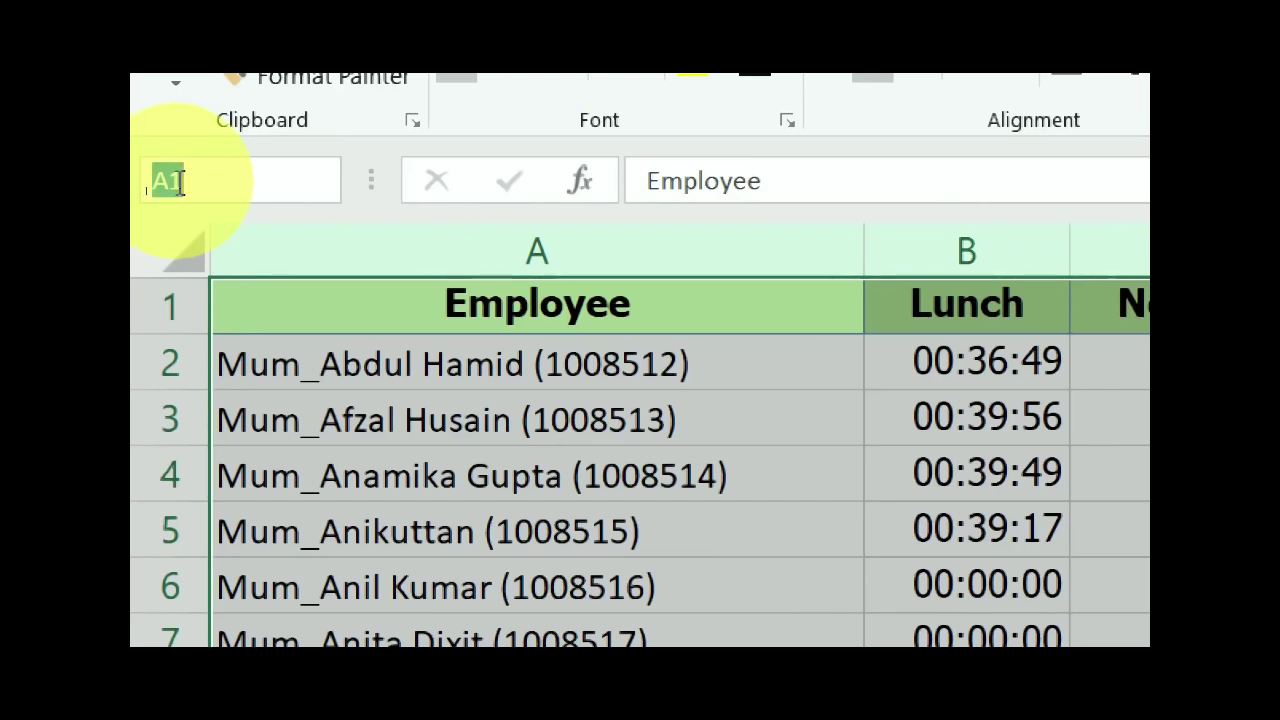
{"action": "key", "text": "BackSpace"}
{"action": "type", "text": "B"}
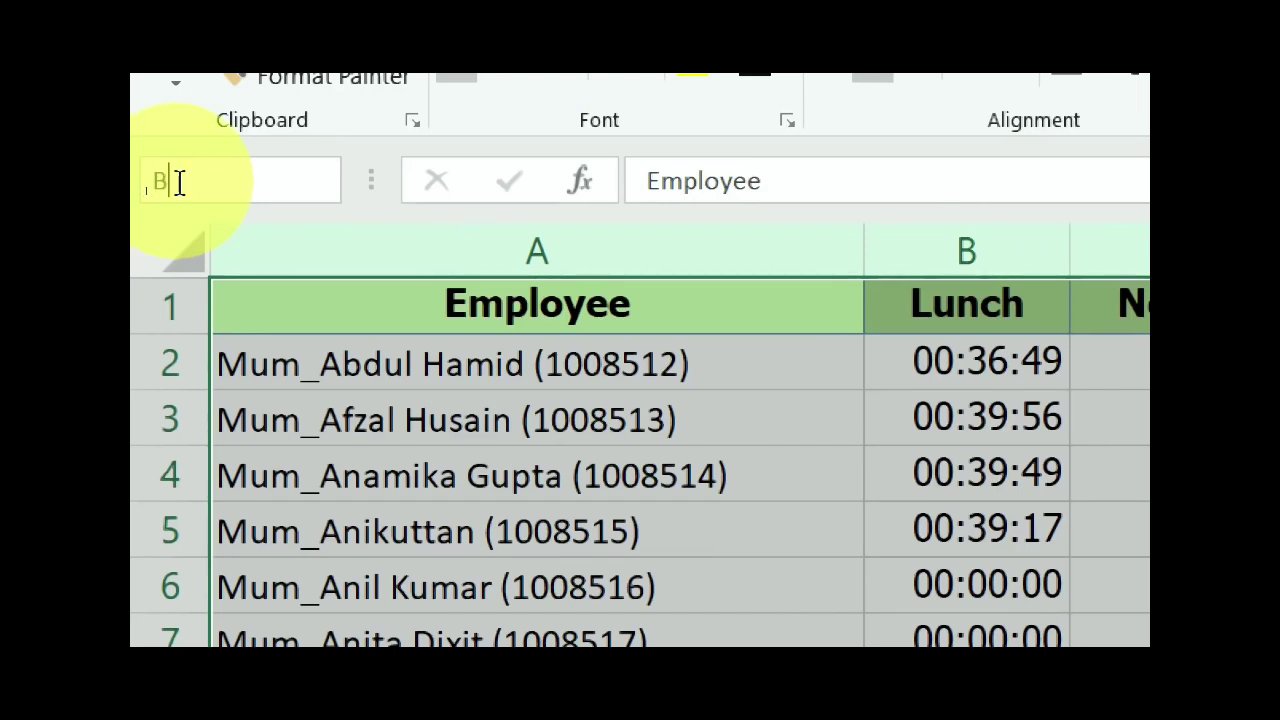
{"action": "type", "text": "reak"}
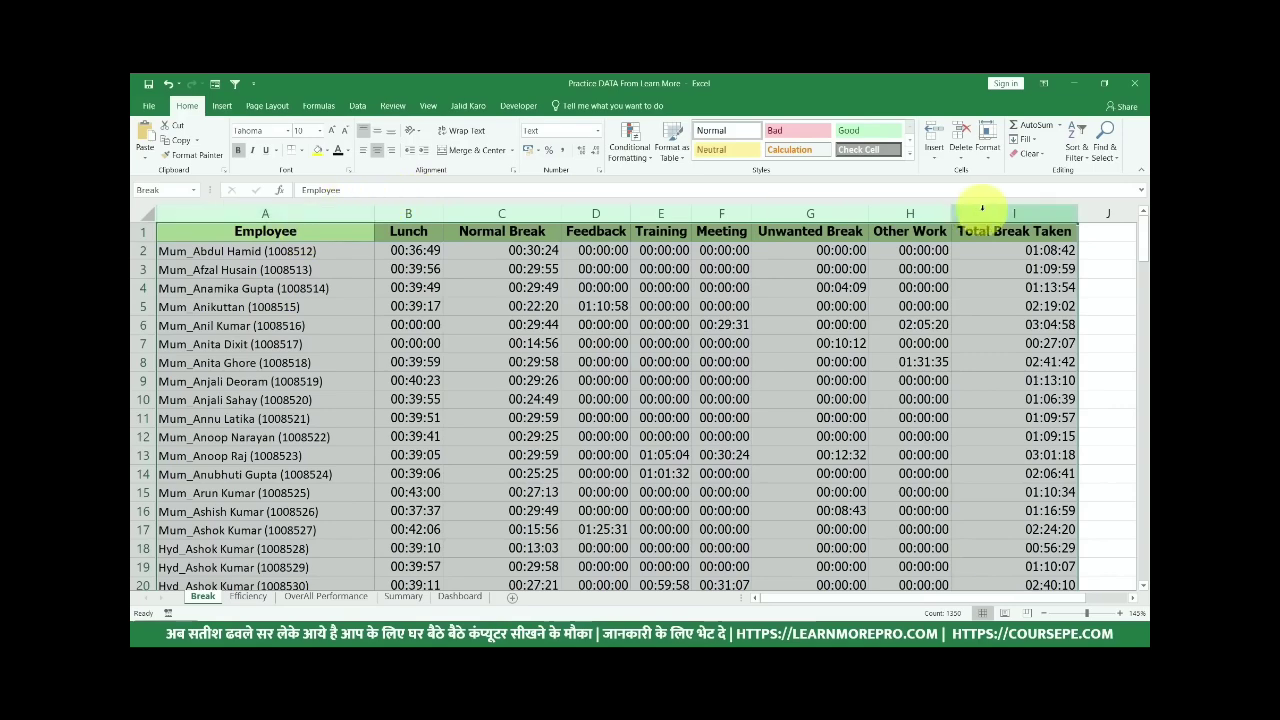
{"action": "left_click_drag", "start_coordinate": [985, 212], "coordinate": [298, 210]}
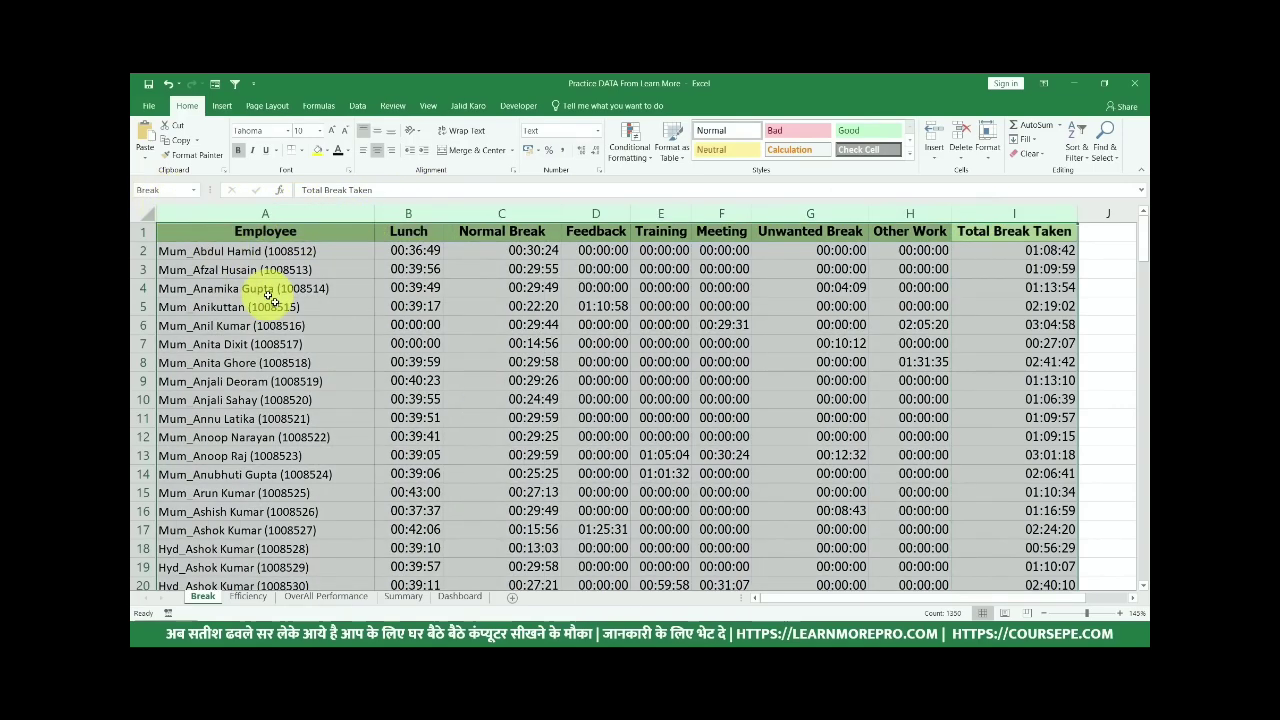
- On the Efficiency sheet, name the full data columns A to Q as E_Data
{"action": "left_click", "coordinate": [248, 596]}
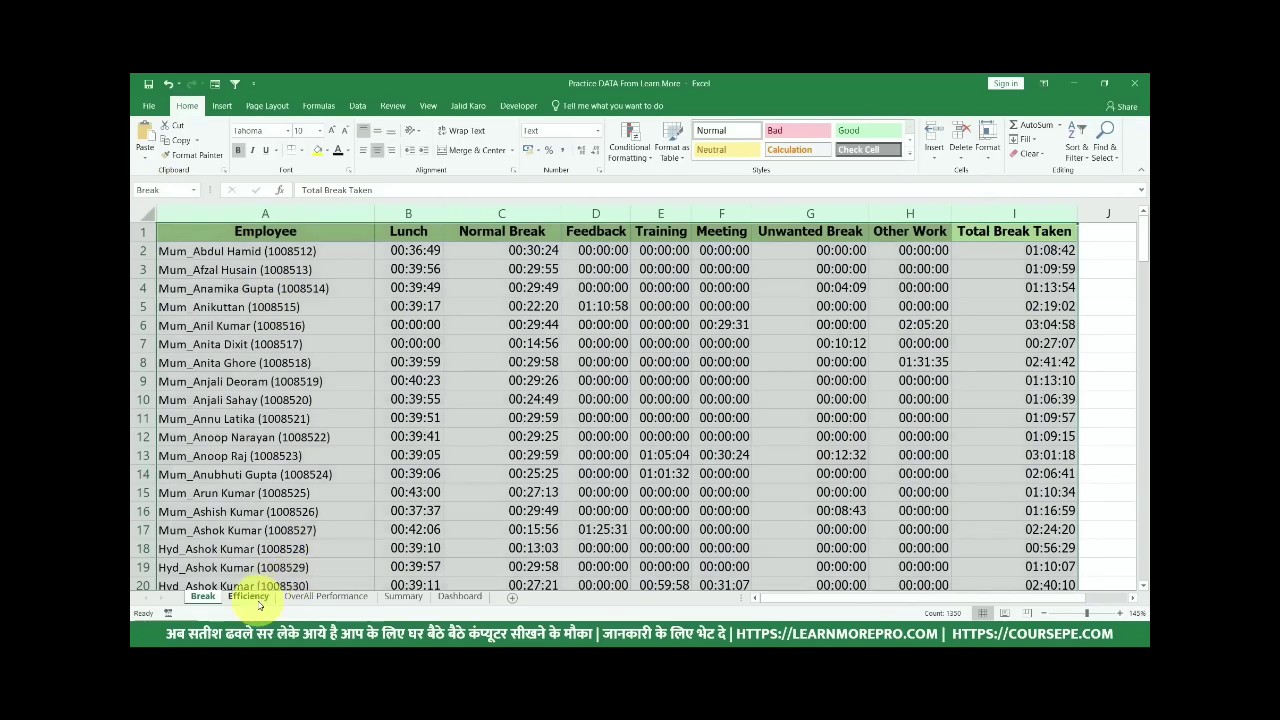
{"action": "left_click_drag", "start_coordinate": [272, 216], "coordinate": [1145, 207]}
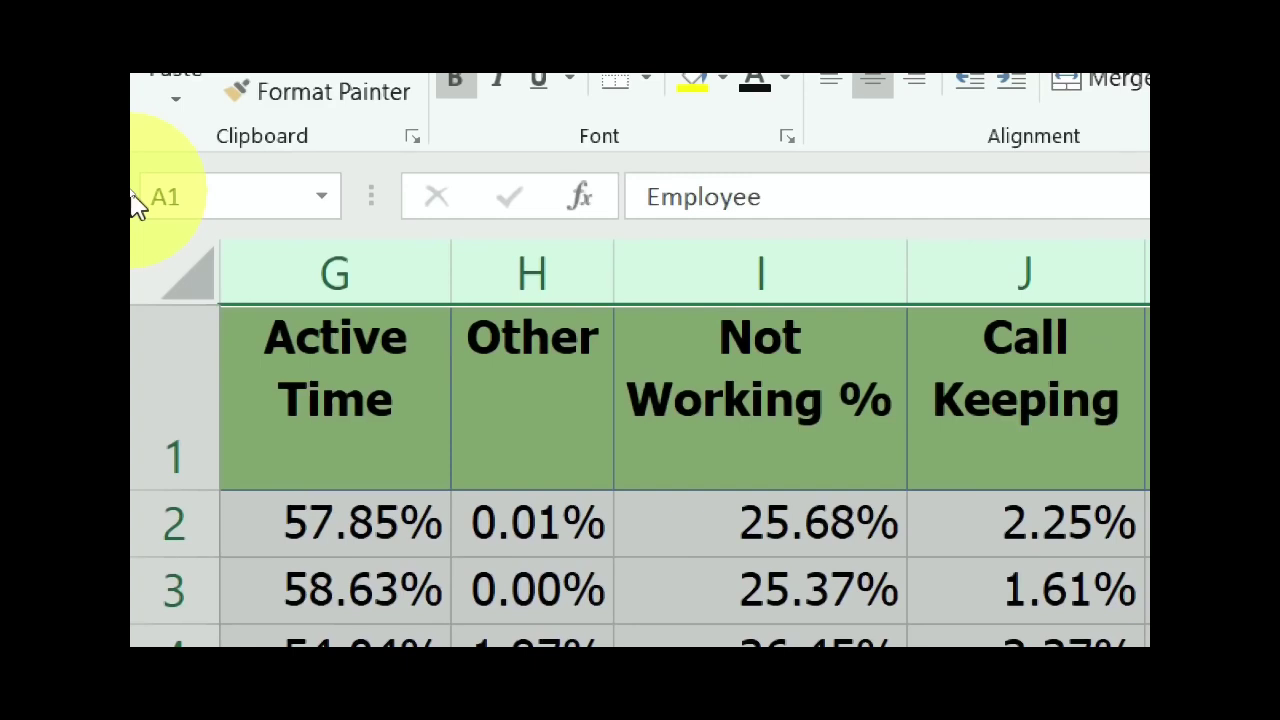
{"action": "left_click", "coordinate": [160, 198]}
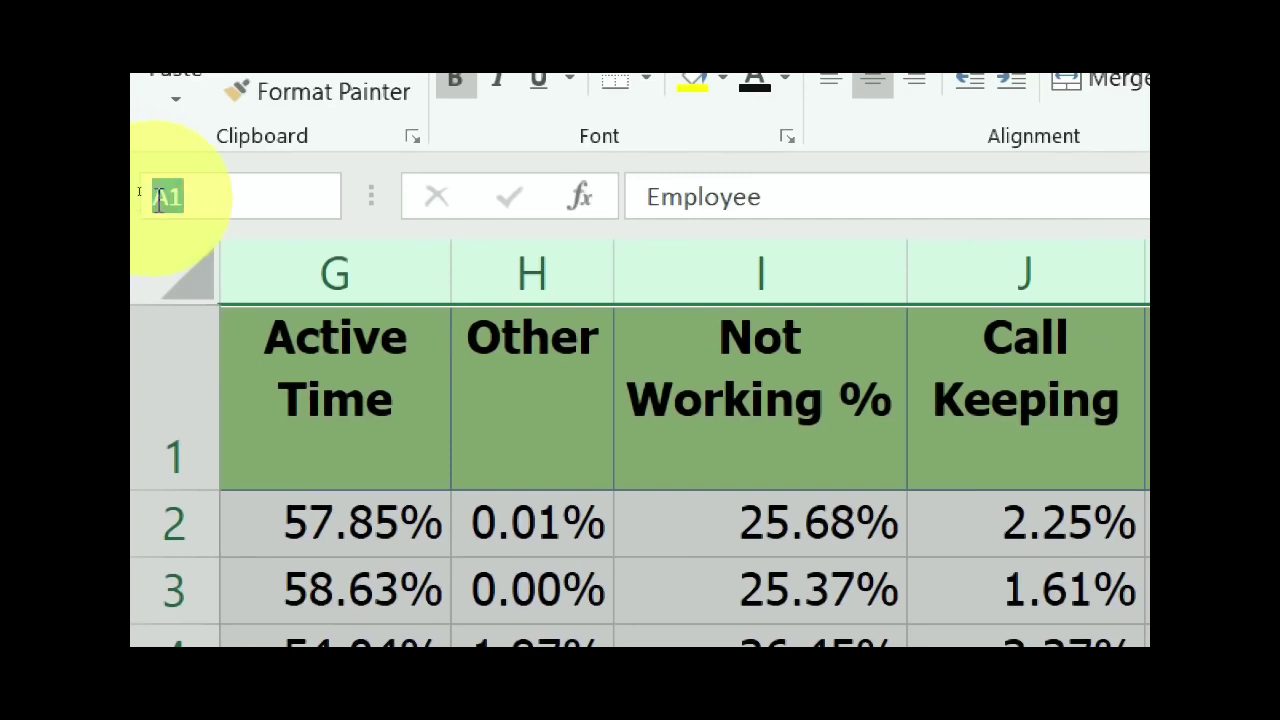
{"action": "key", "text": "BackSpace"}
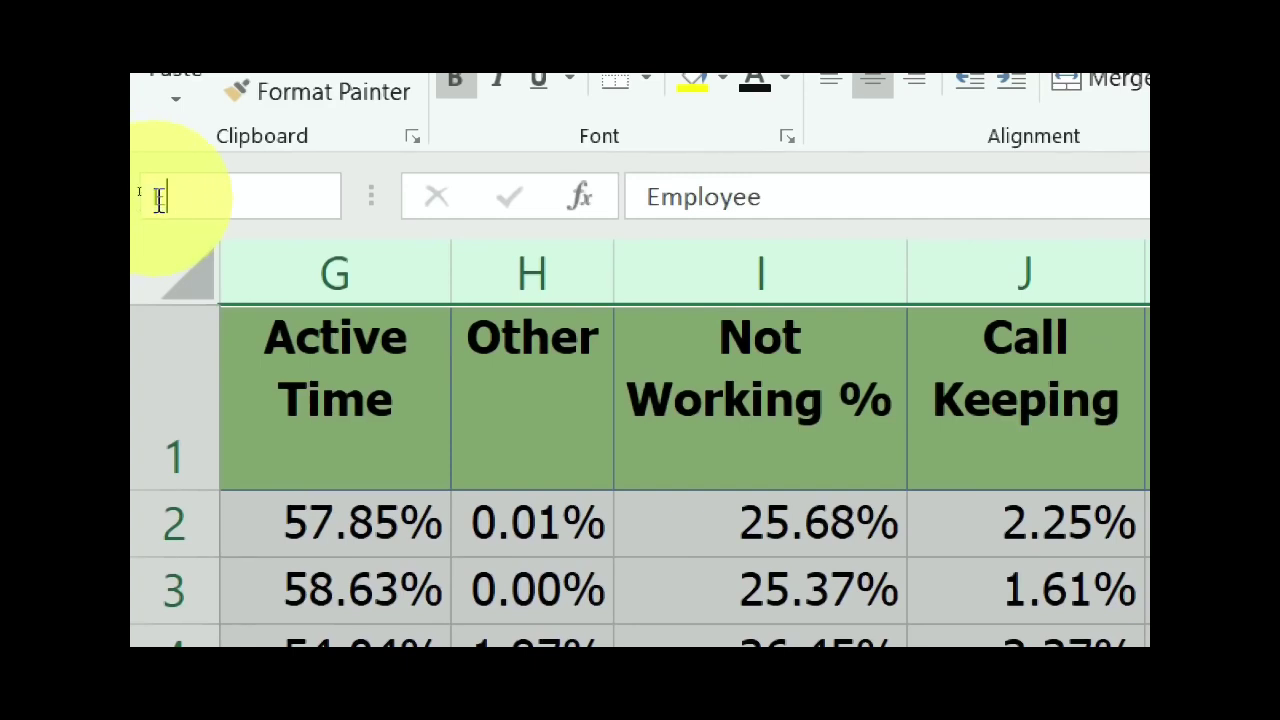
{"action": "type", "text": "E_Data"}
{"action": "key", "text": "Return"}
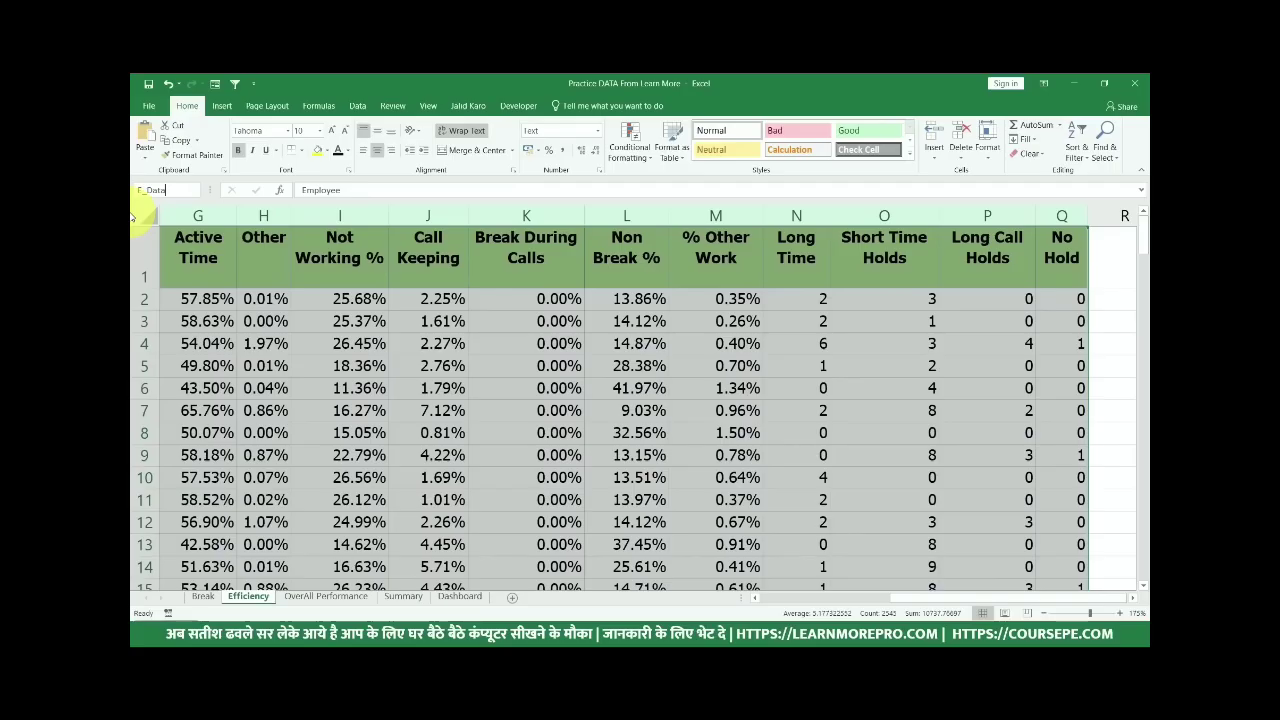
{"action": "key", "text": "Return"}
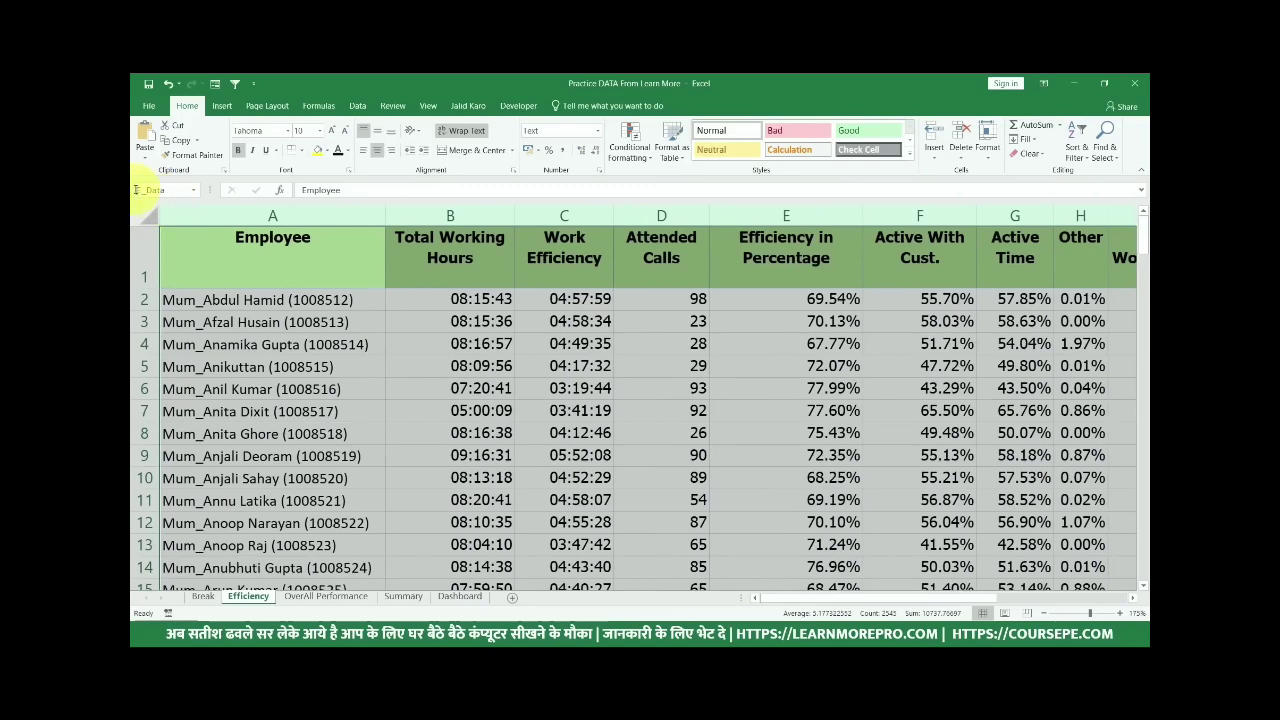
- Rename the E_Data named range to EData in the Name Manager
{"action": "left_click", "coordinate": [318, 106]}
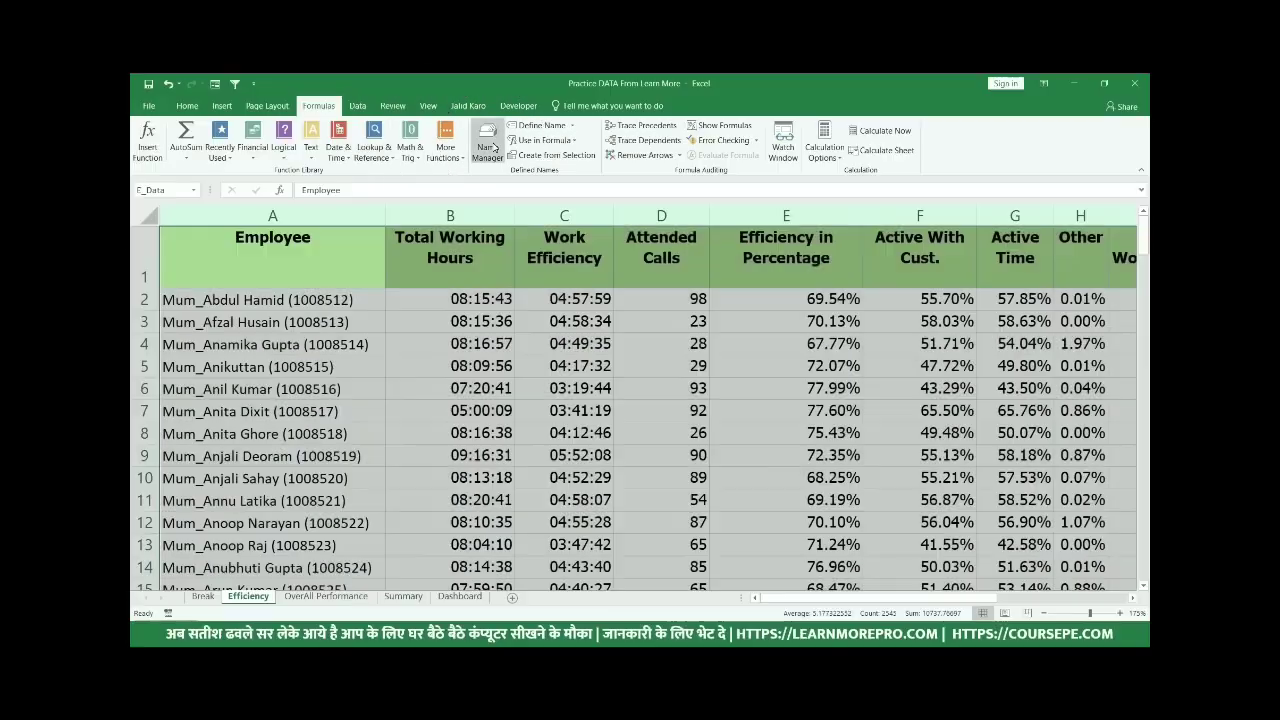
{"action": "left_click", "coordinate": [494, 150]}
{"action": "left_click_drag", "start_coordinate": [872, 247], "coordinate": [792, 246]}
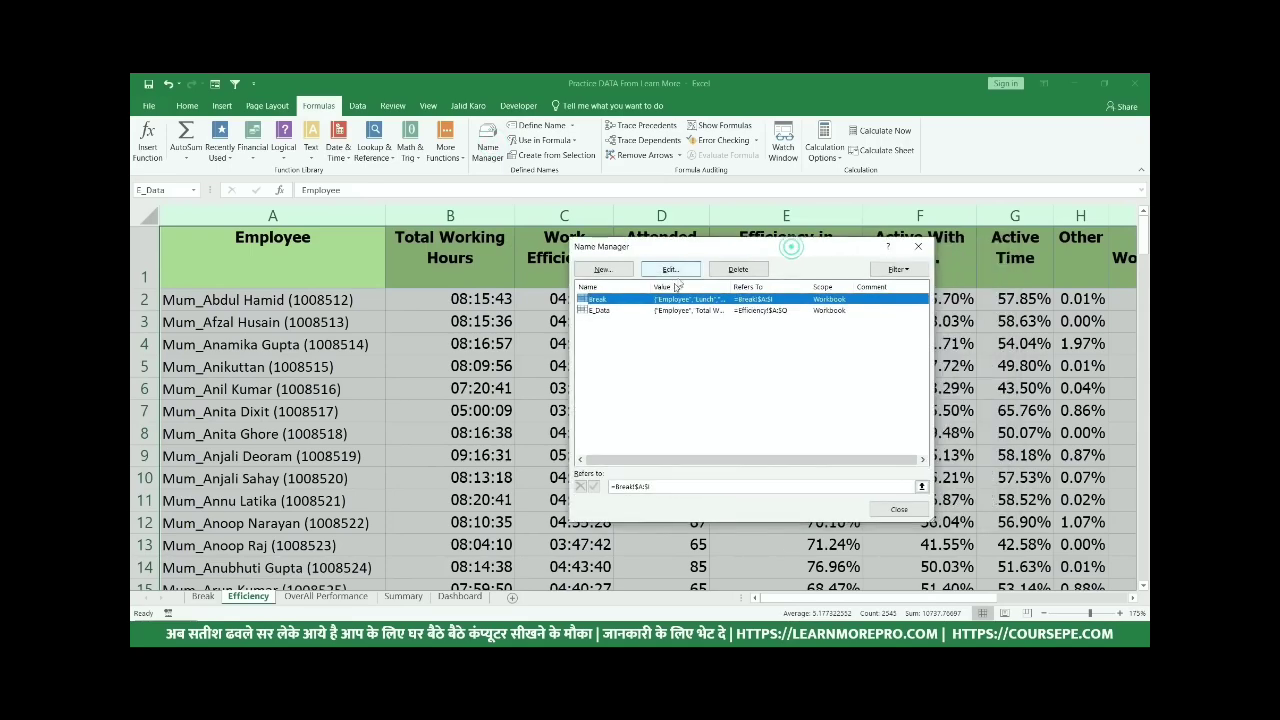
{"action": "left_click", "coordinate": [650, 310]}
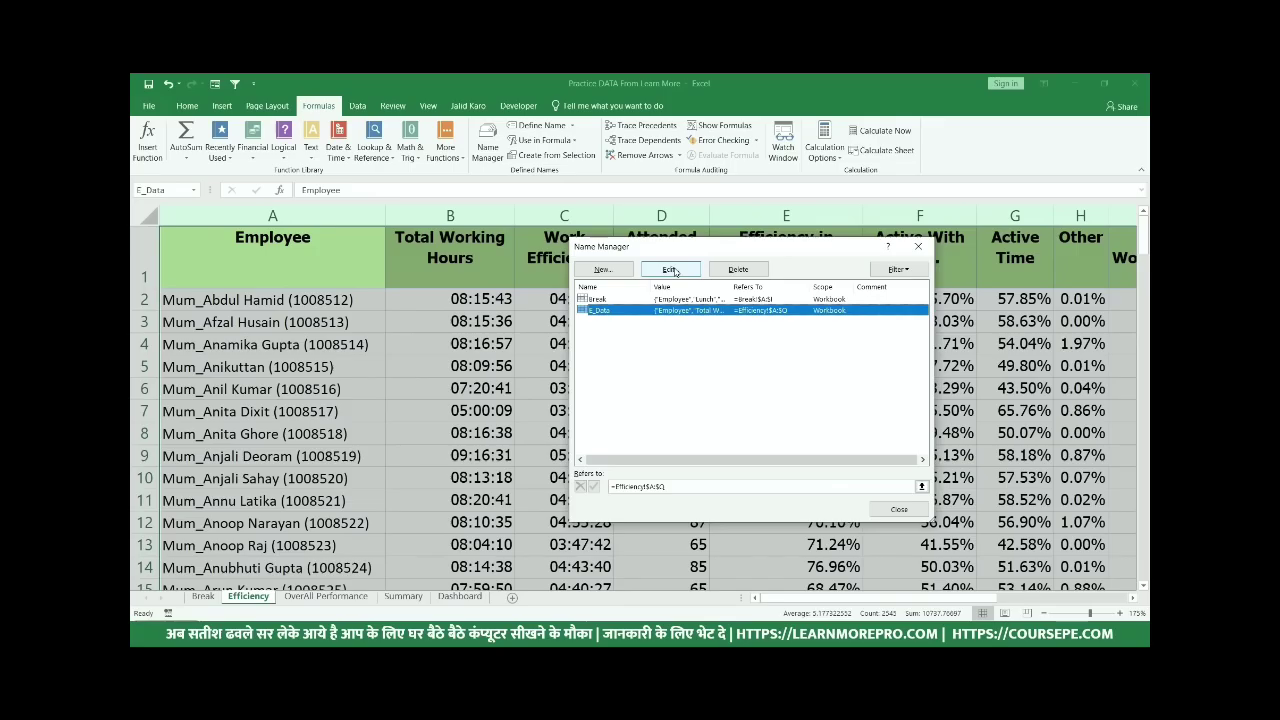
{"action": "left_click", "coordinate": [671, 270]}
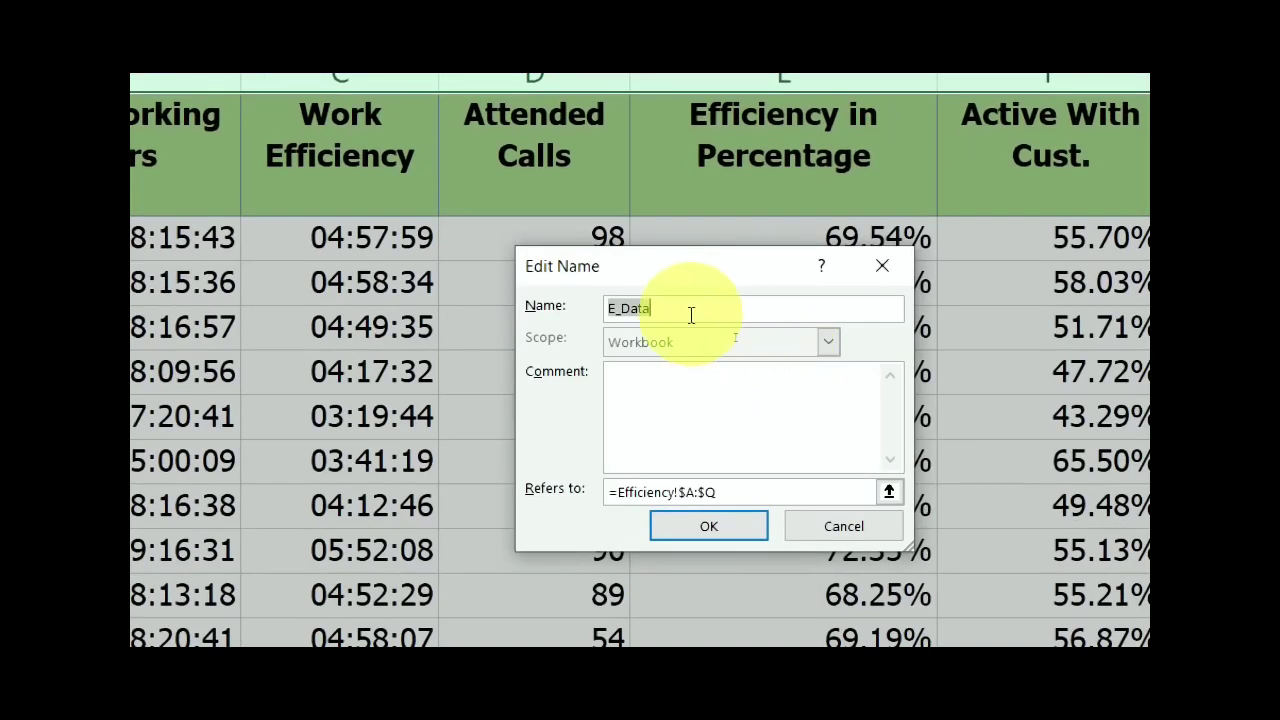
{"action": "left_click", "coordinate": [717, 337]}
{"action": "key", "text": "BackSpace"}
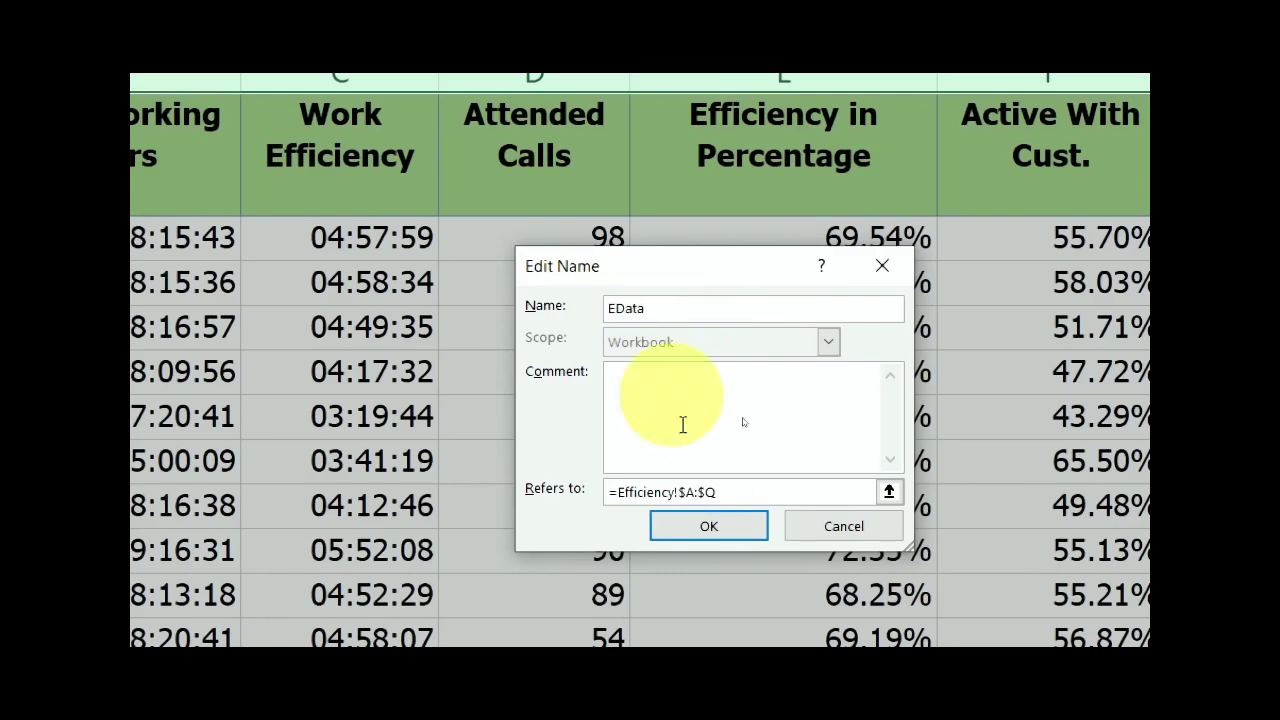
{"action": "left_click", "coordinate": [708, 527]}
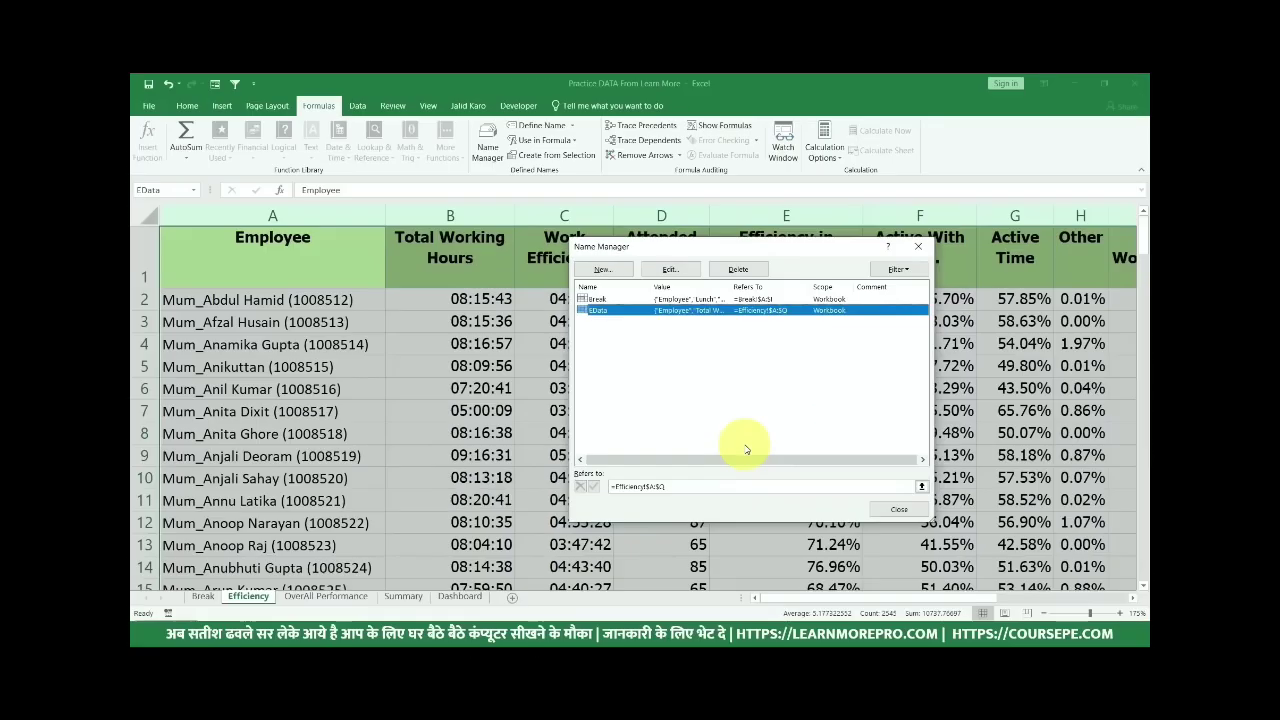
{"action": "left_click", "coordinate": [890, 512]}
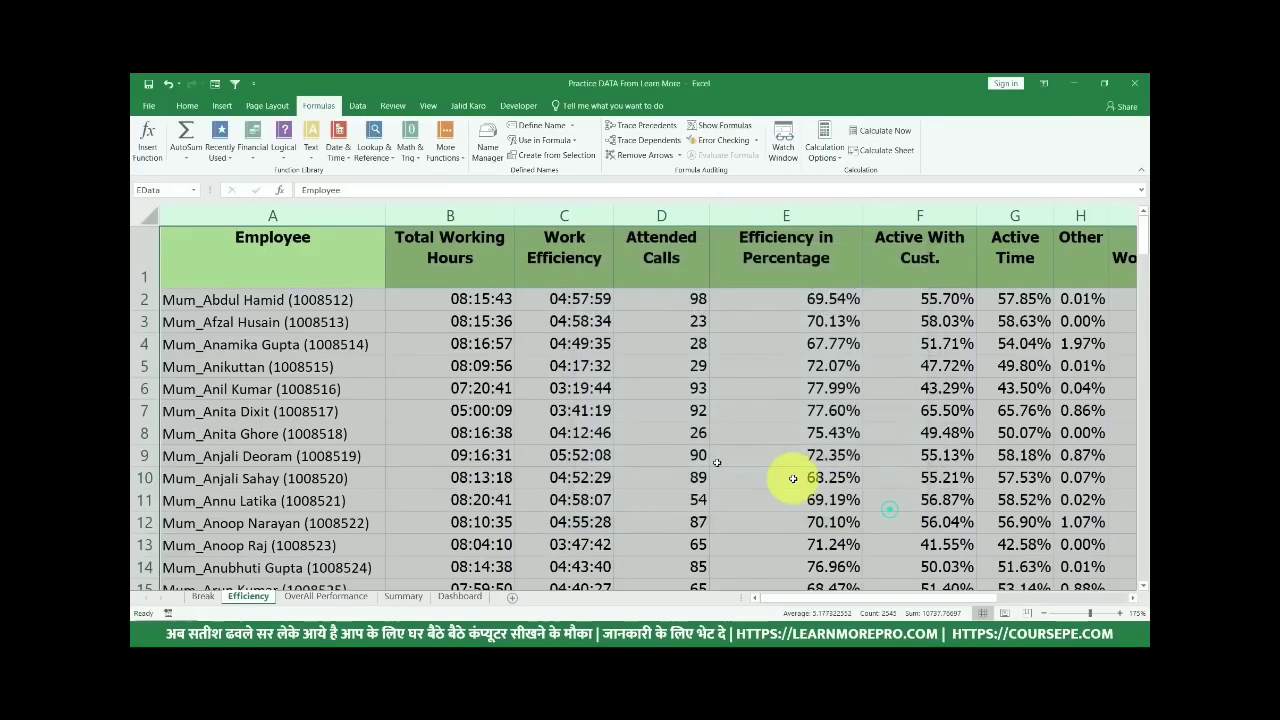
- On the OverAll Performance sheet, name the full data columns A to J as PData
{"action": "left_click", "coordinate": [348, 596]}
{"action": "left_click_drag", "start_coordinate": [311, 210], "coordinate": [983, 194]}
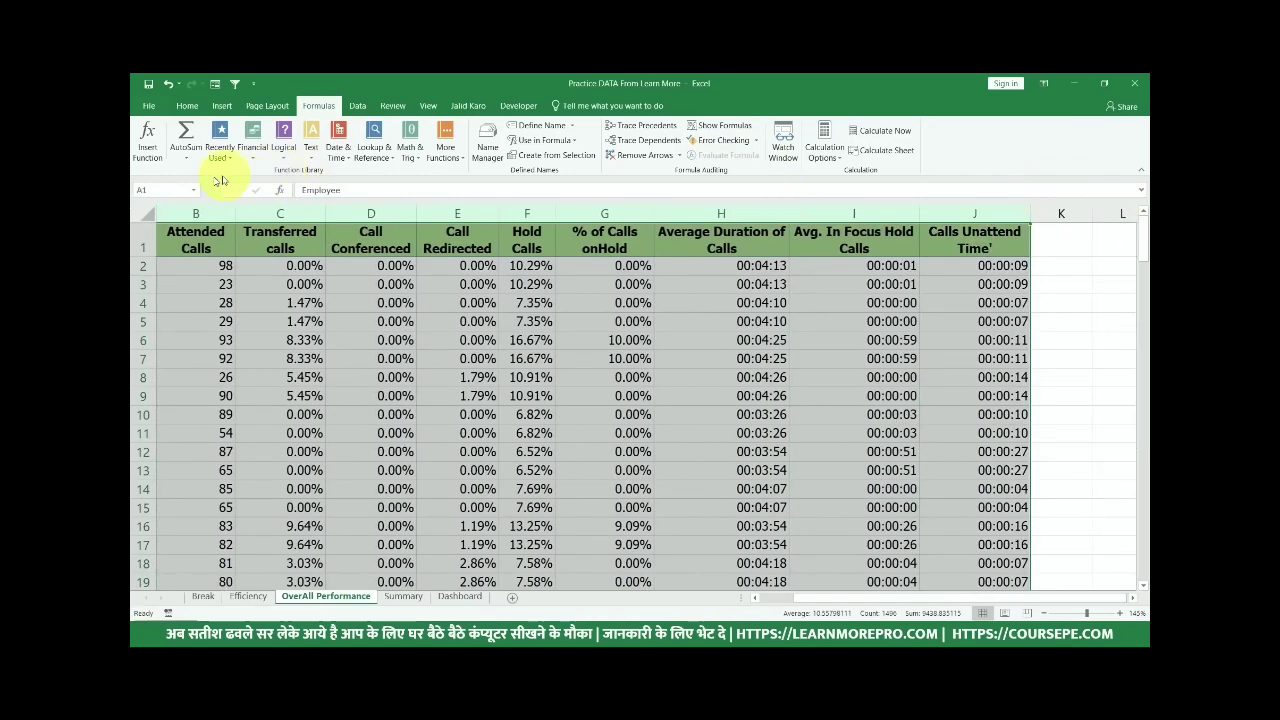
{"action": "left_click", "coordinate": [161, 190]}
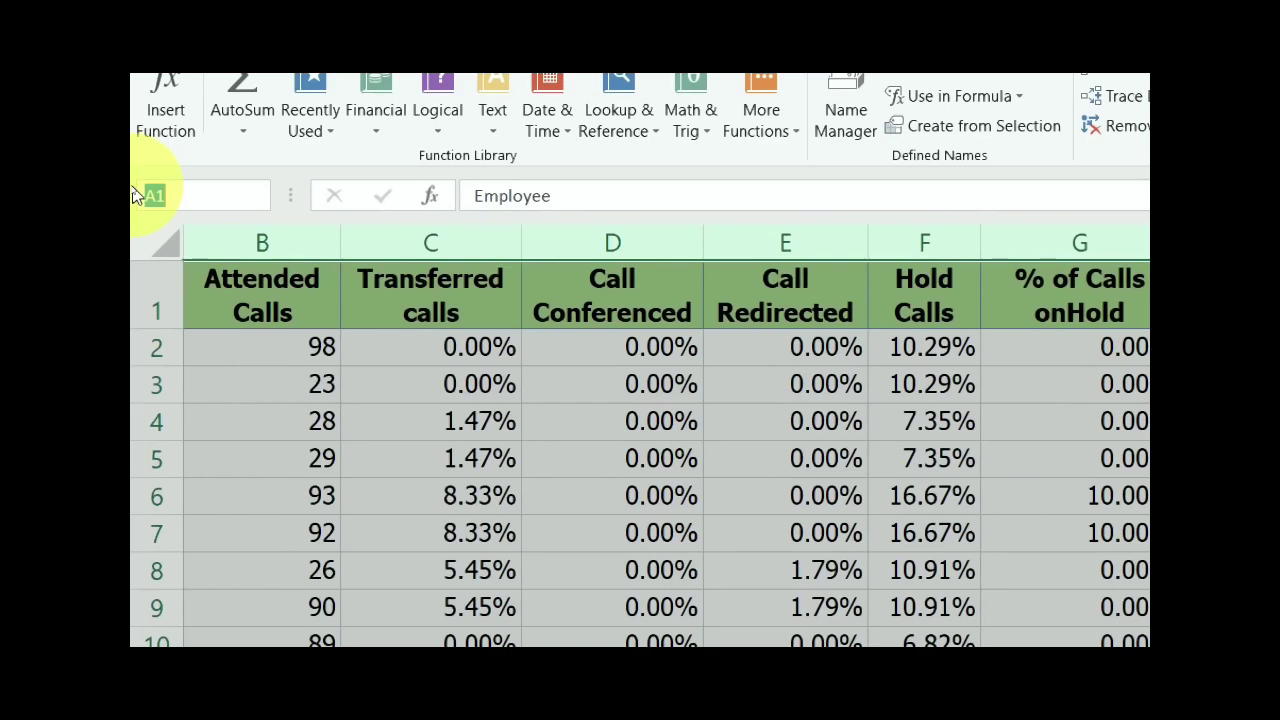
{"action": "type", "text": "PData"}
{"action": "key", "text": "Return"}
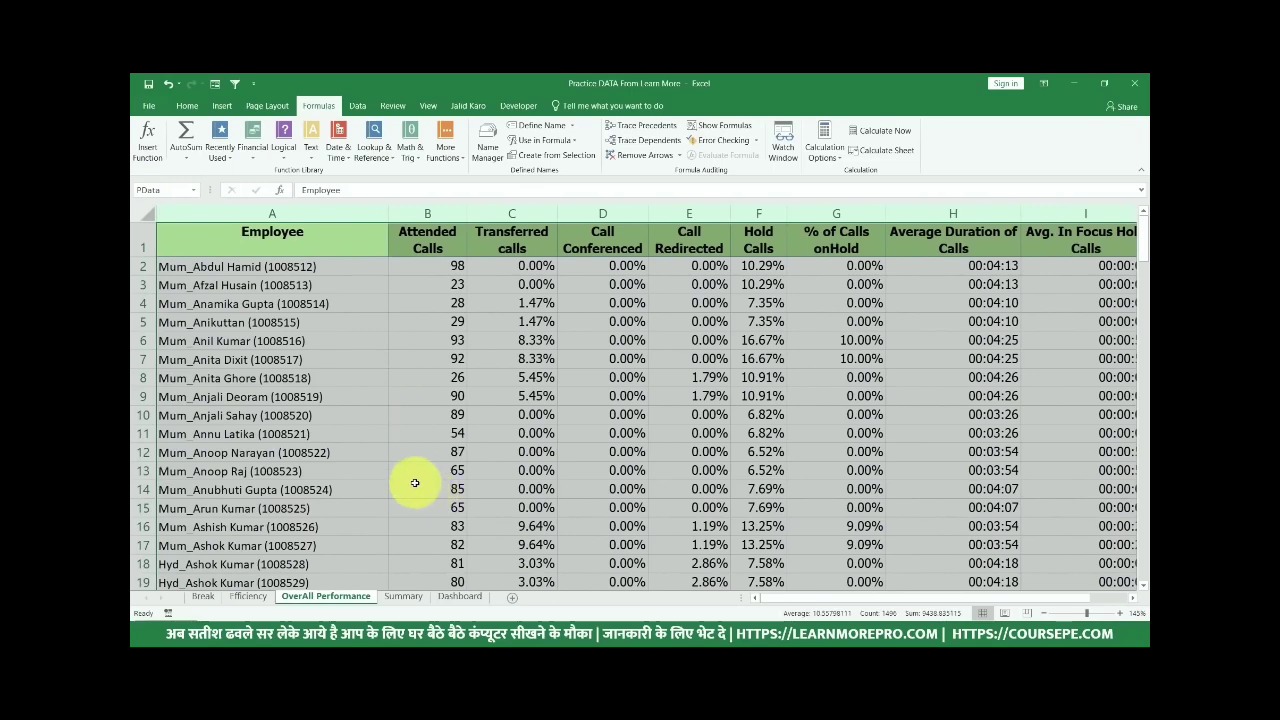
- Rename the Break named range to BData in the Name Manager
{"action": "left_click", "coordinate": [487, 141]}
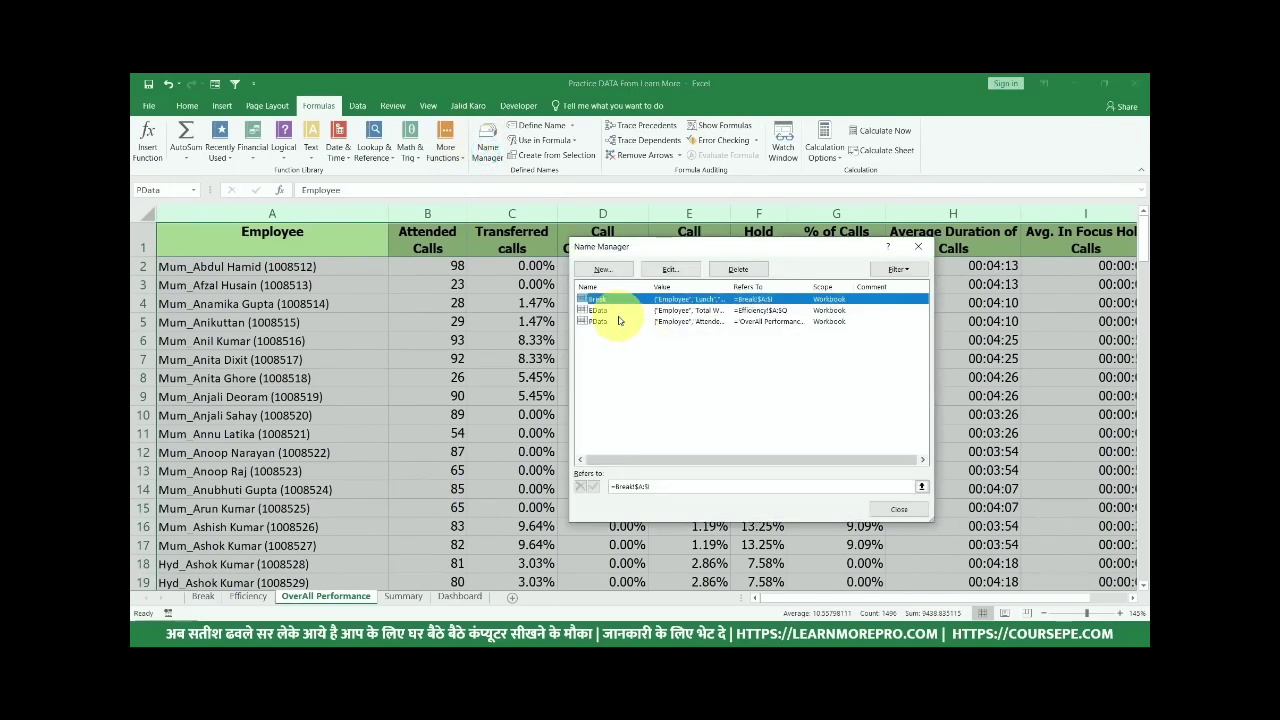
{"action": "left_click", "coordinate": [670, 269]}
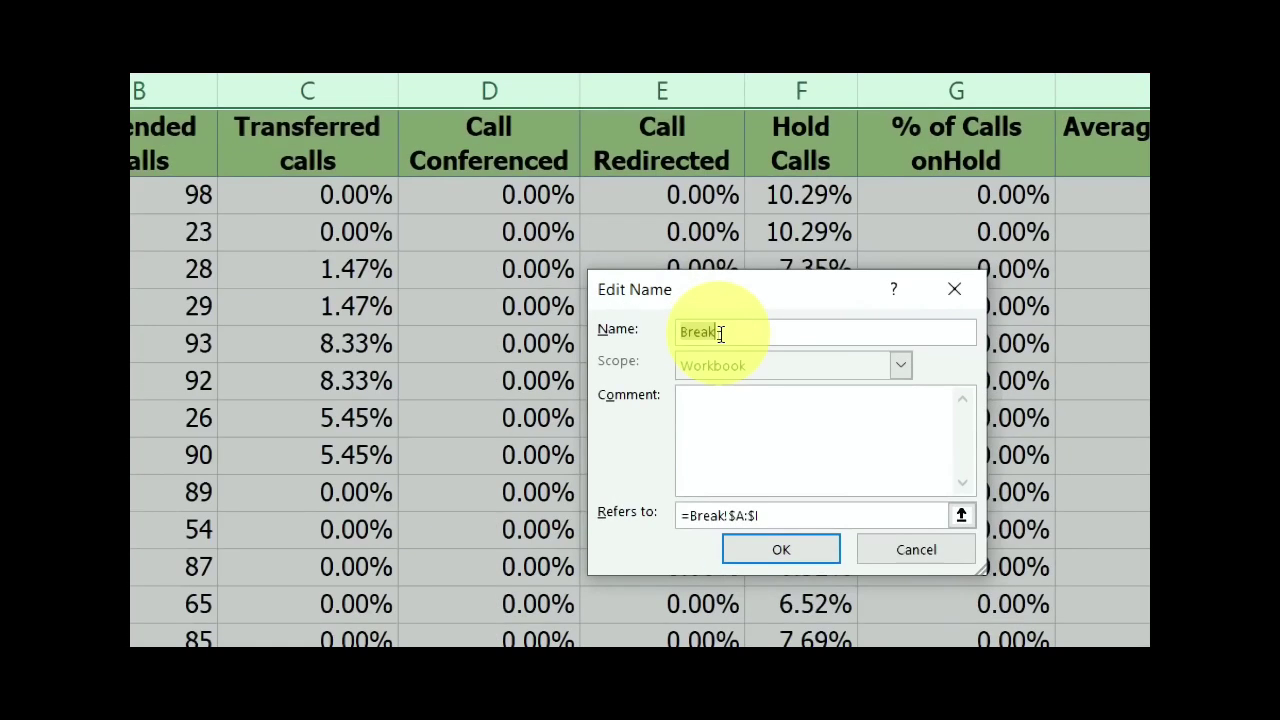
{"action": "type", "text": "V"}
{"action": "type", "text": "Data"}
{"action": "key", "text": "Return"}
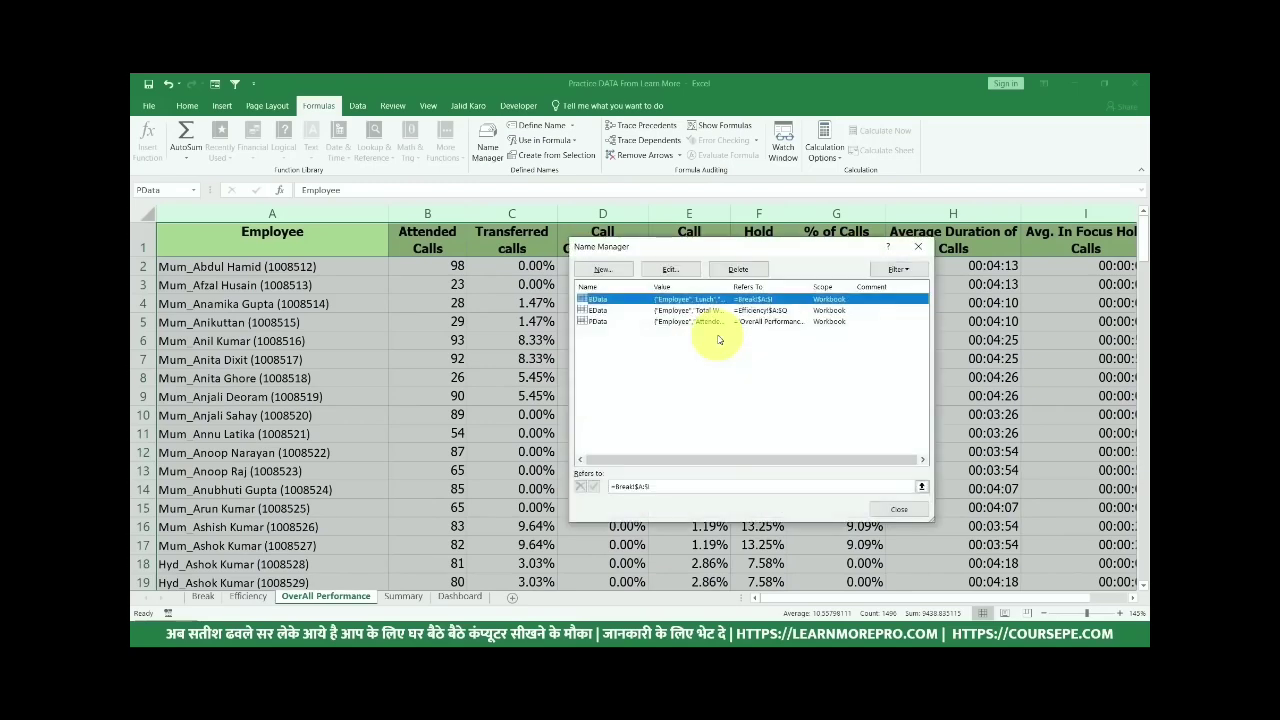
{"action": "left_click", "coordinate": [900, 508]}
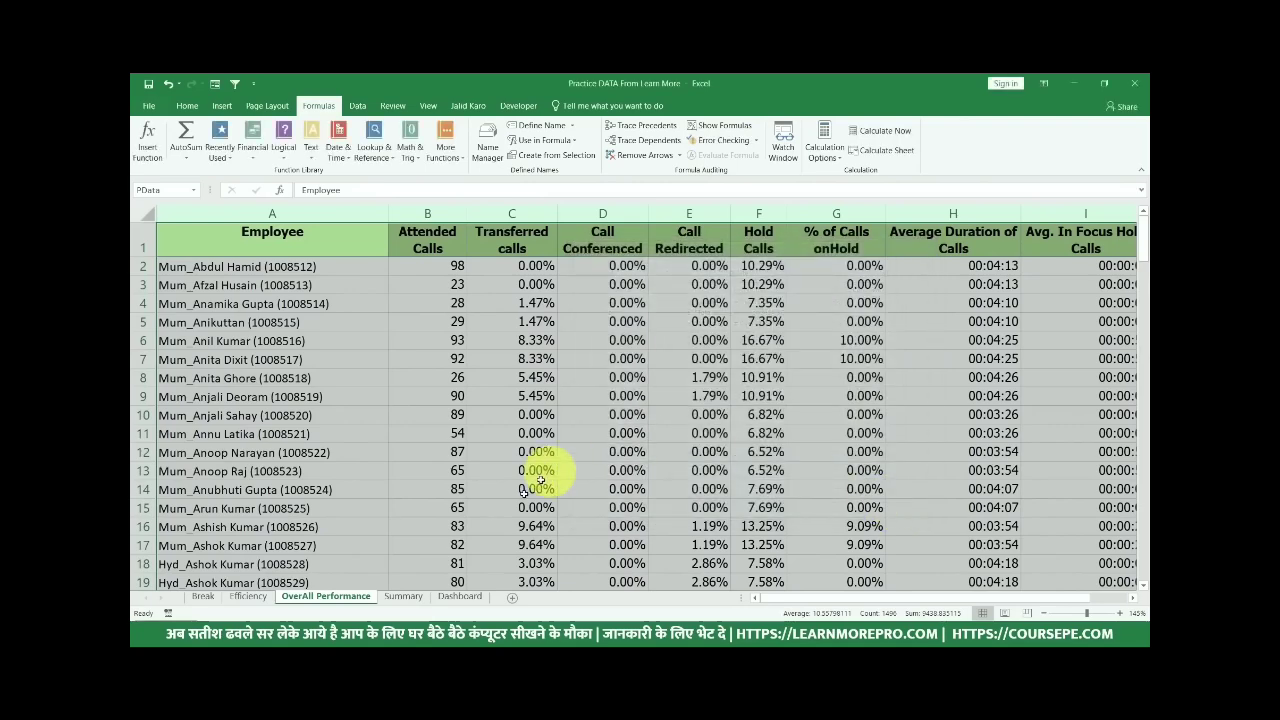
- In C2 of the Summary sheet, enter =VLOOKUP(A2,EData,2,0) to look up the employee's total working hours
{"action": "left_click", "coordinate": [403, 596]}
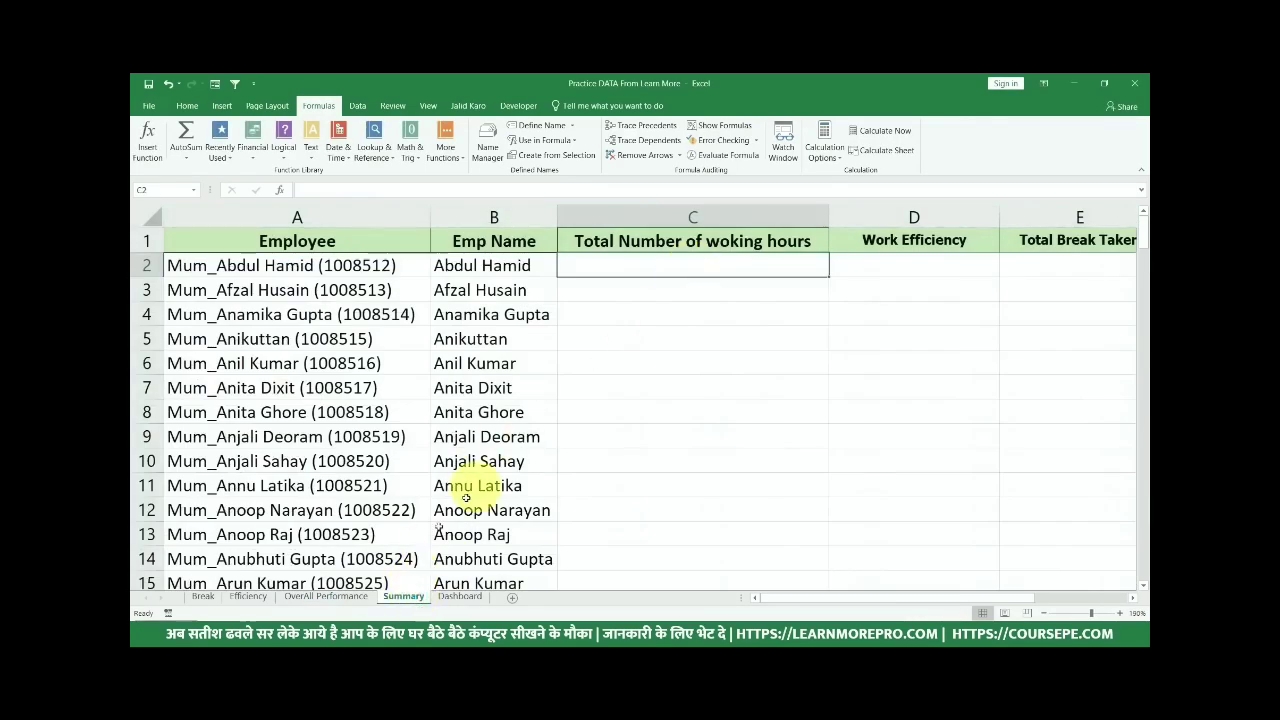
{"action": "left_click", "coordinate": [250, 596]}
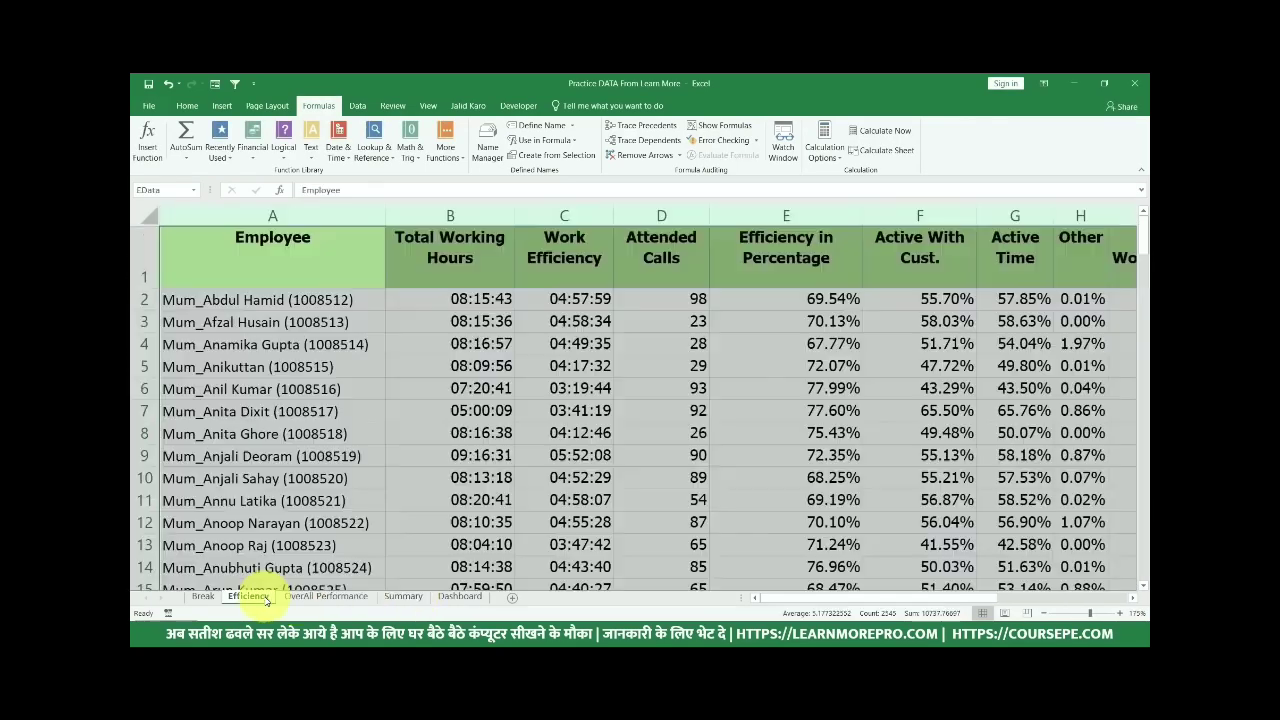
{"action": "left_click", "coordinate": [462, 596]}
{"action": "left_click", "coordinate": [410, 596]}
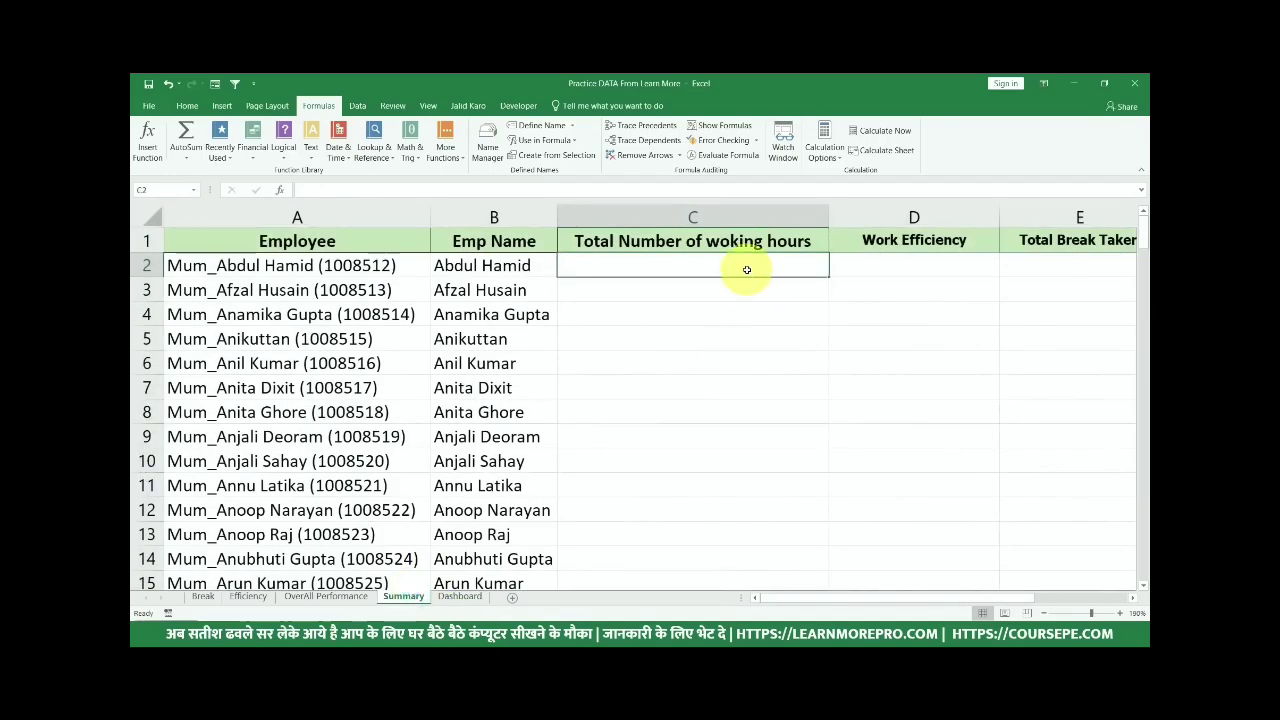
{"action": "type", "text": "="}
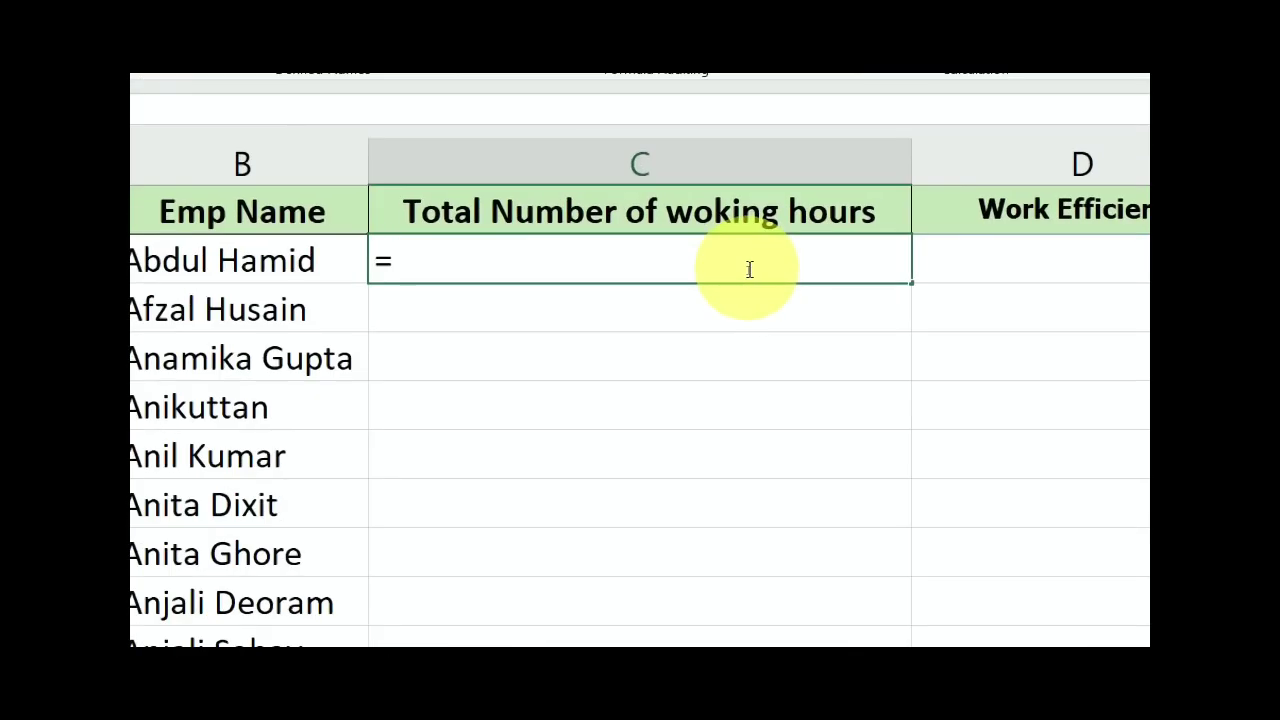
{"action": "type", "text": "vlo"}
{"action": "key", "text": "Tab"}
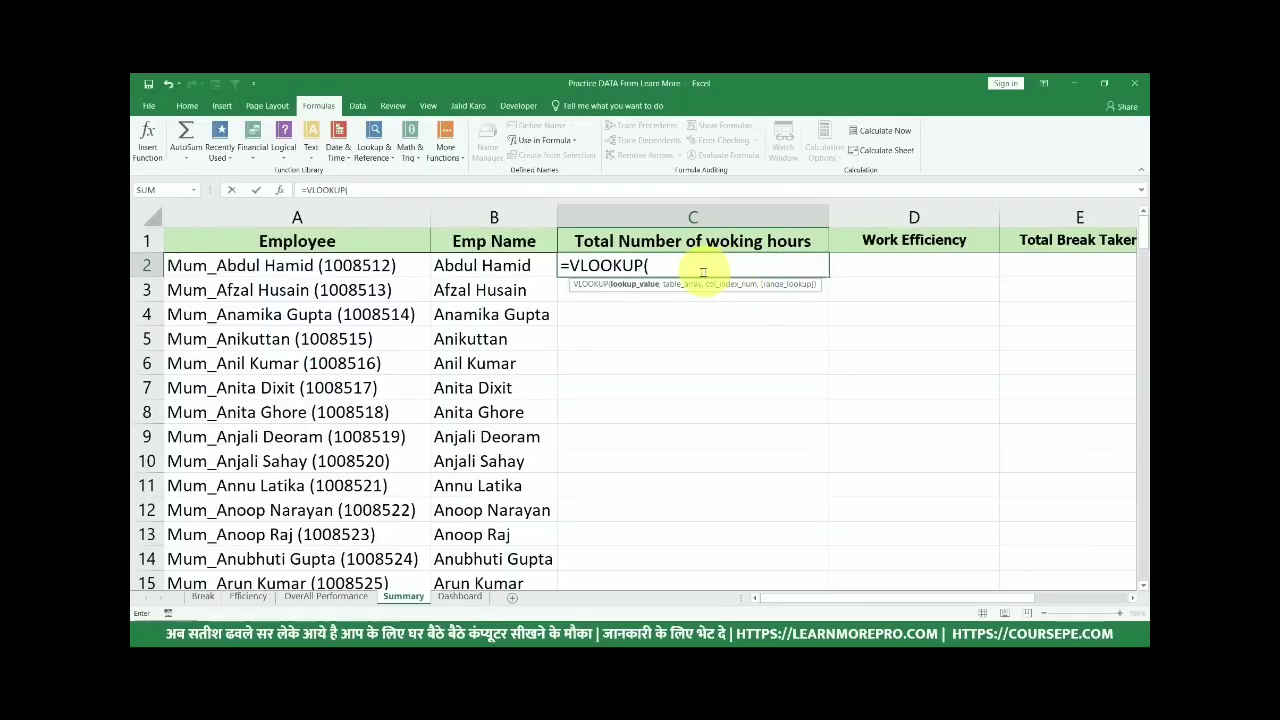
{"action": "left_click", "coordinate": [375, 266]}
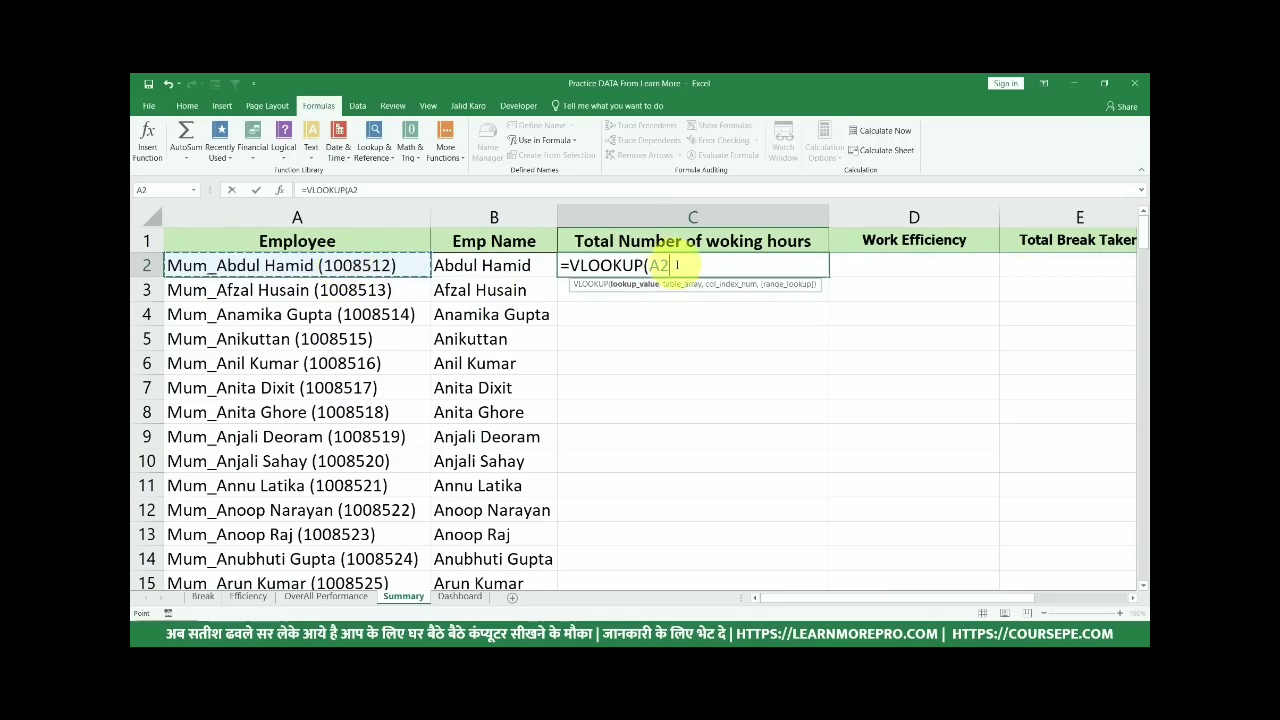
{"action": "type", "text": ","}
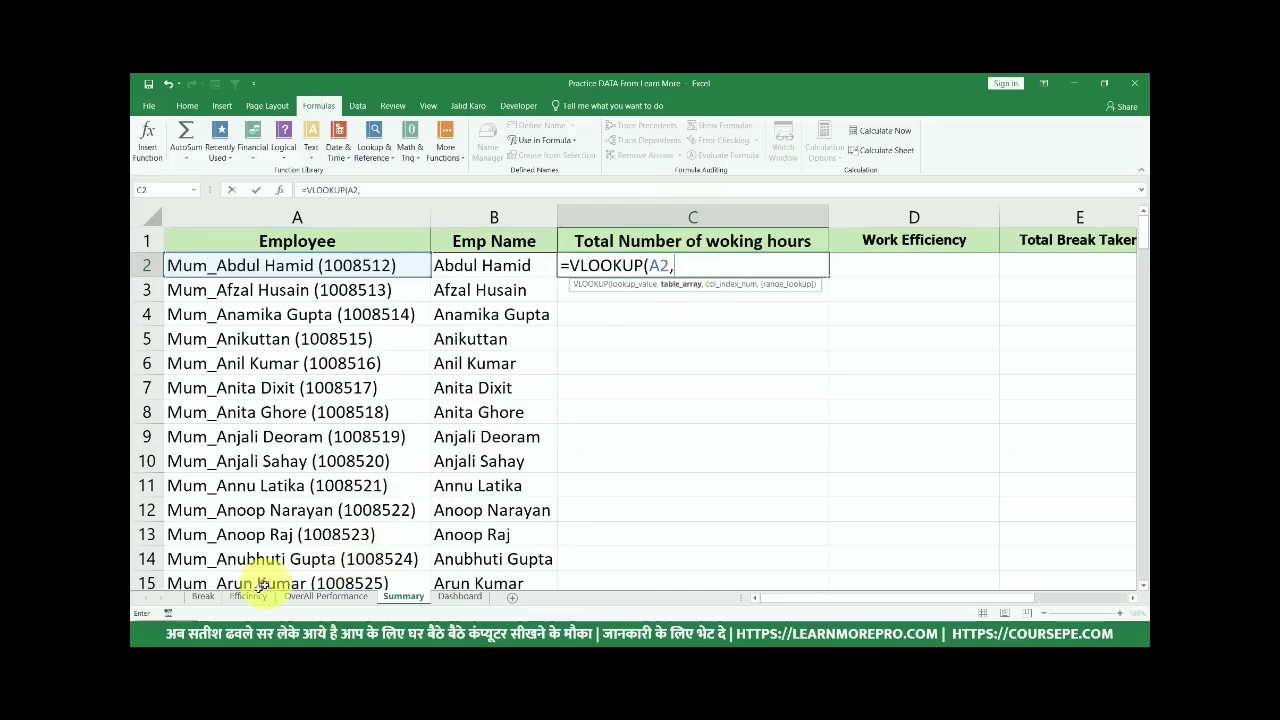
{"action": "type", "text": "e"}
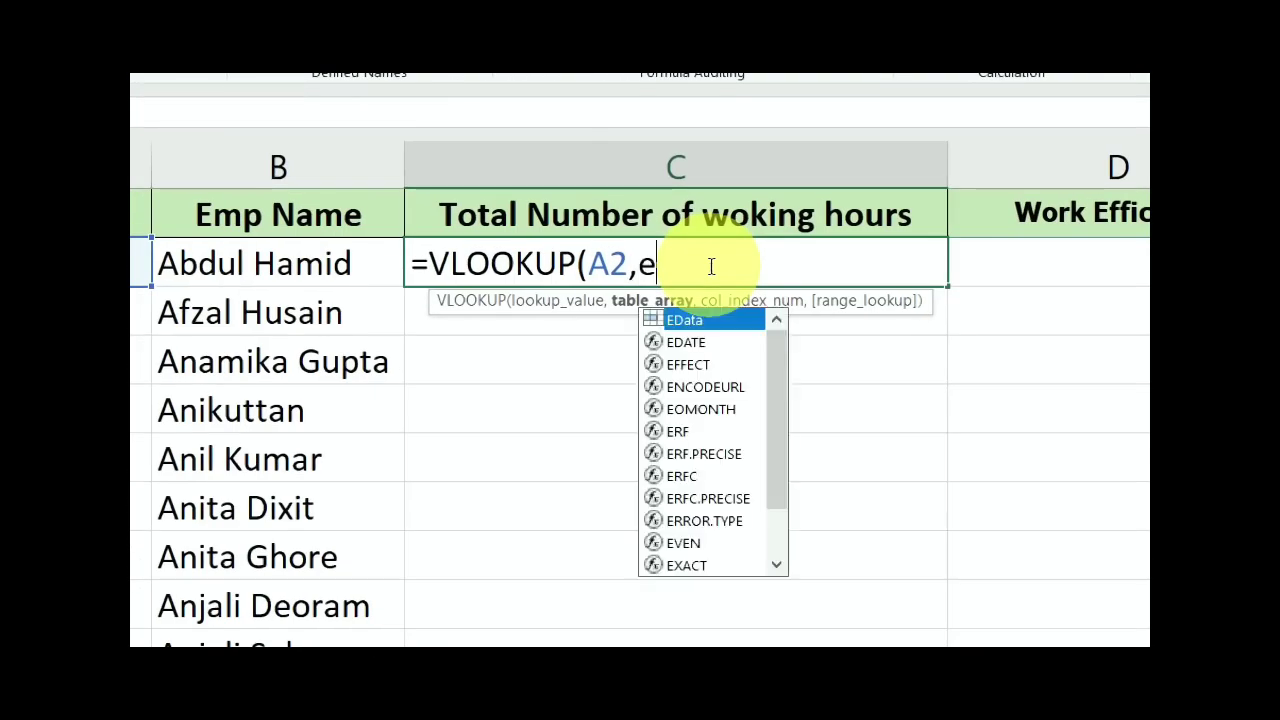
{"action": "key", "text": "Tab"}
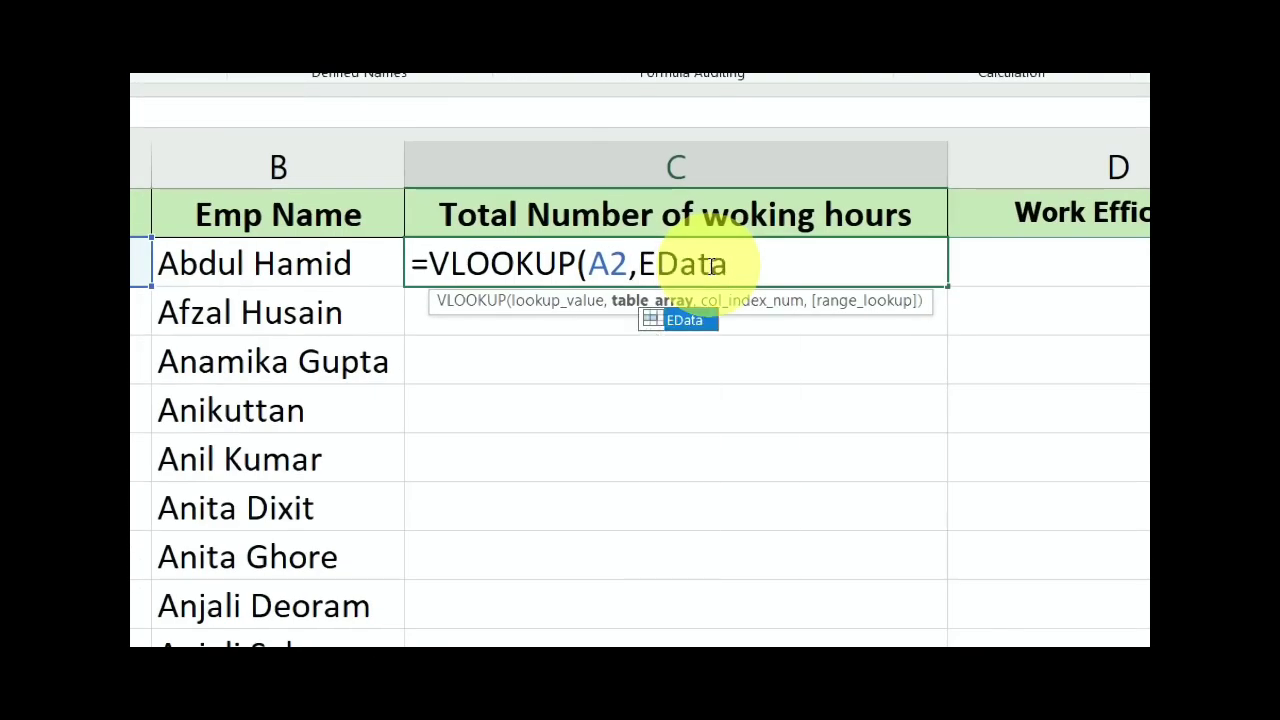
{"action": "type", "text": ","}
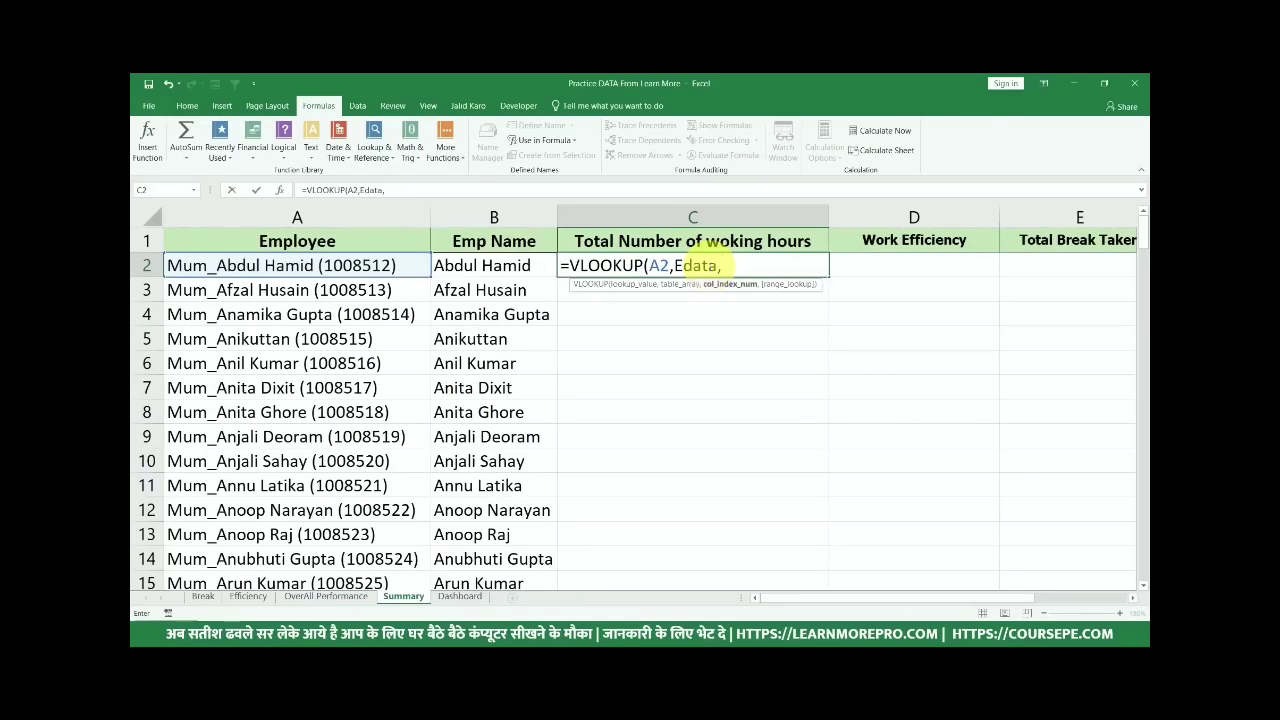
{"action": "type", "text": "2,0"}
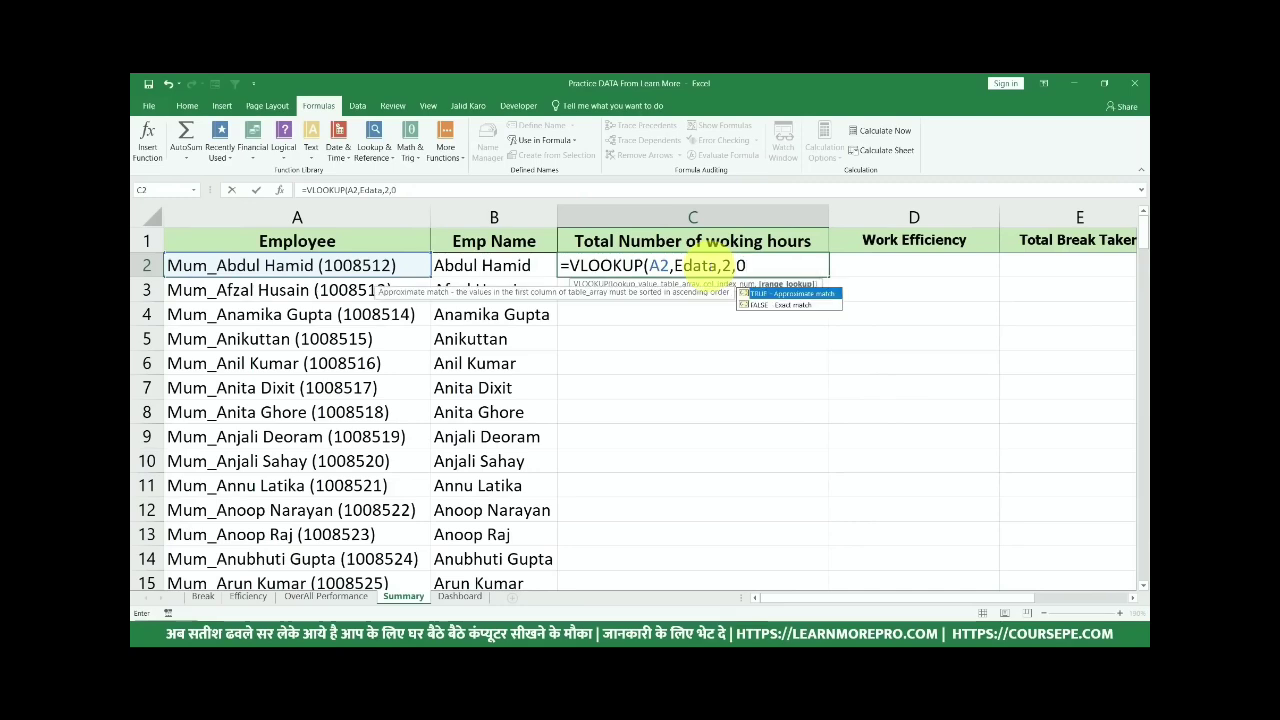
{"action": "type", "text": ")"}
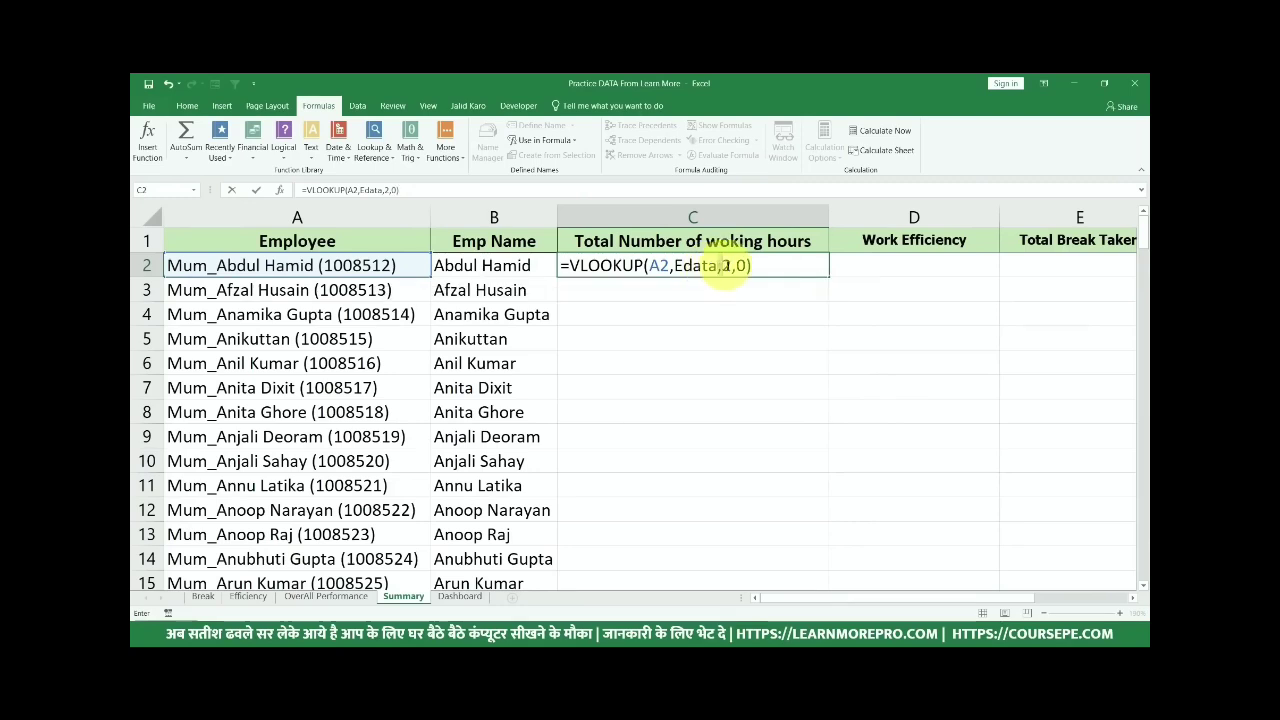
{"action": "left_click", "coordinate": [727, 266]}
{"action": "key", "text": "Return"}
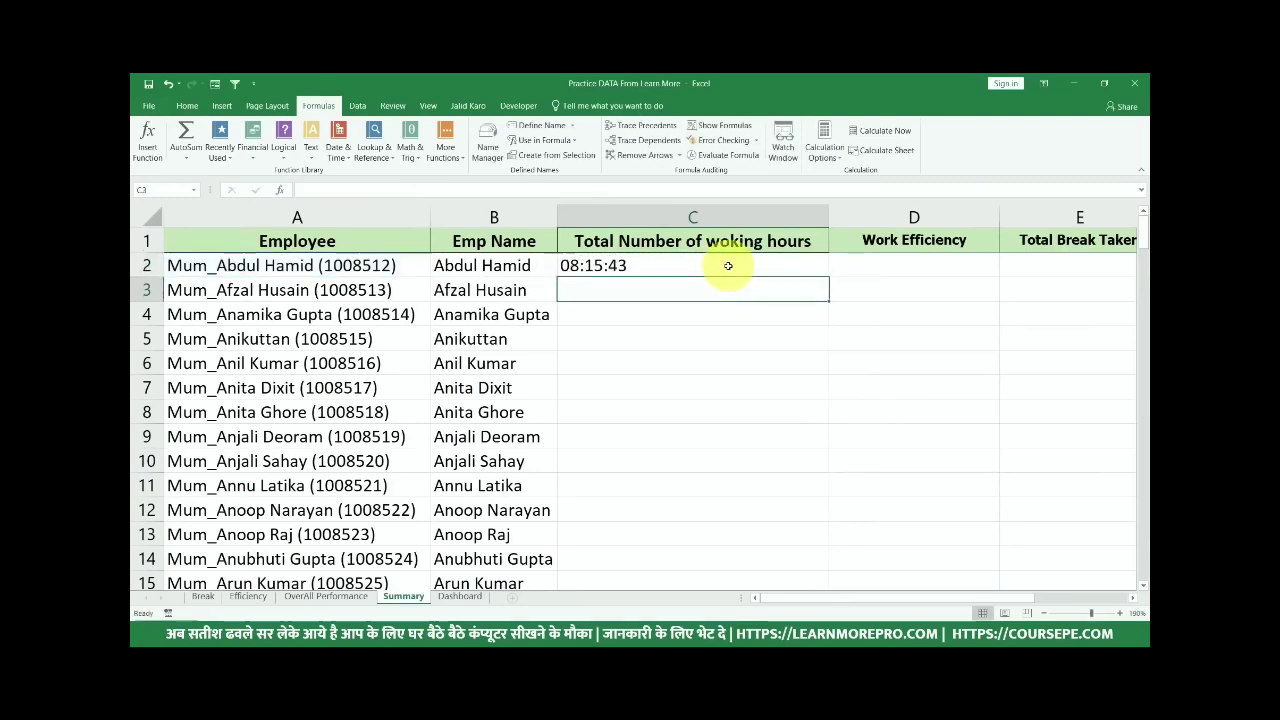
- Check the Total Working Hours column on the Efficiency sheet and fill the C2 lookup formula down Summary column C
{"action": "left_click", "coordinate": [248, 596]}
{"action": "left_click", "coordinate": [451, 216]}
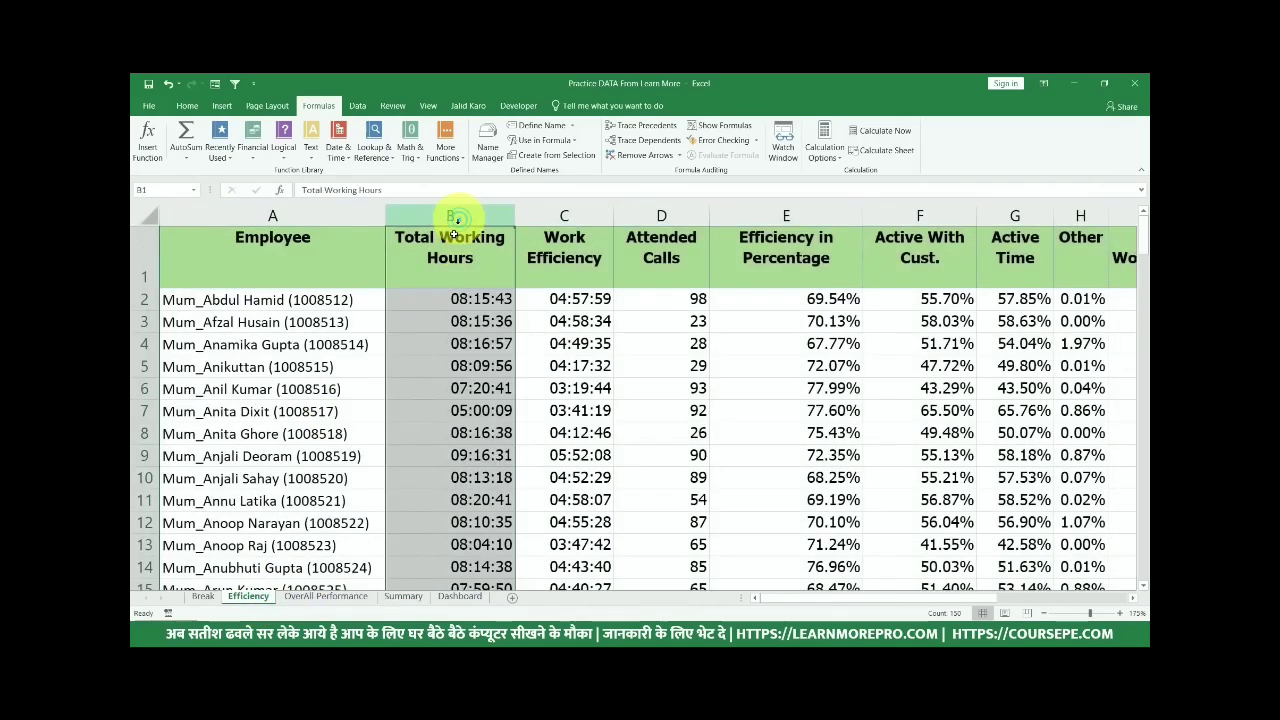
{"action": "left_click_drag", "start_coordinate": [451, 216], "coordinate": [443, 251]}
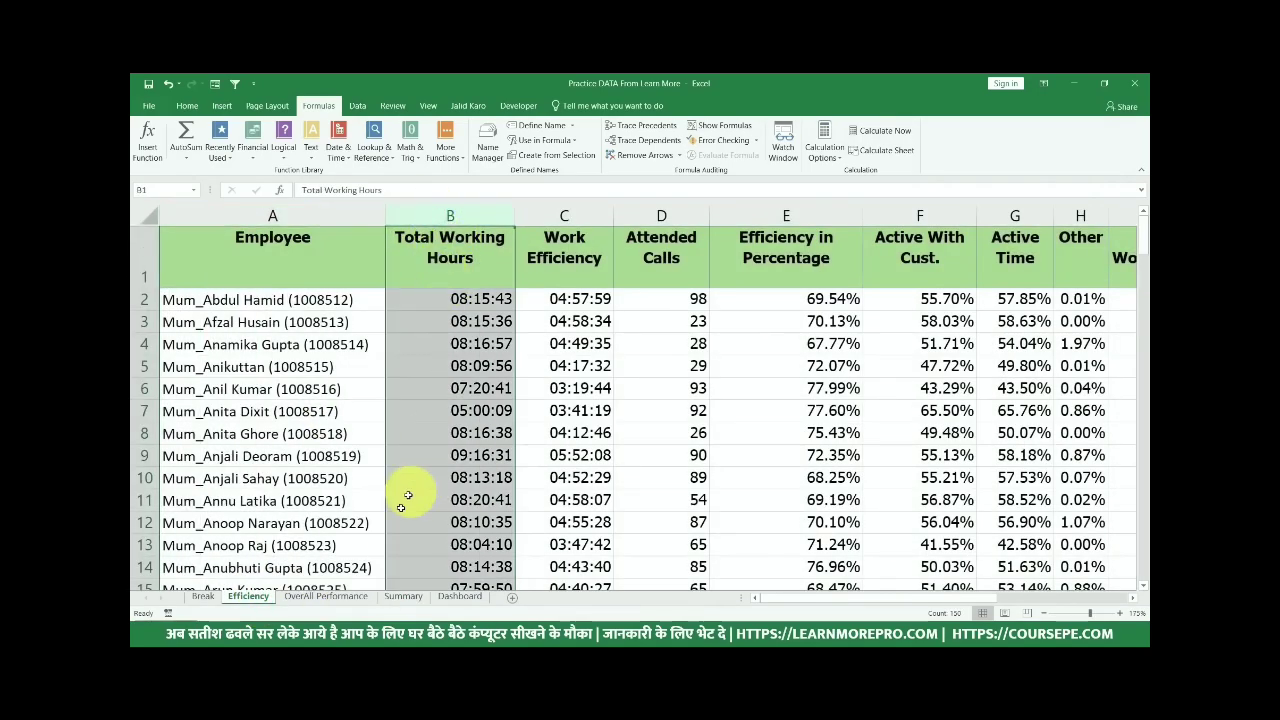
{"action": "left_click", "coordinate": [404, 595]}
{"action": "left_click", "coordinate": [652, 265]}
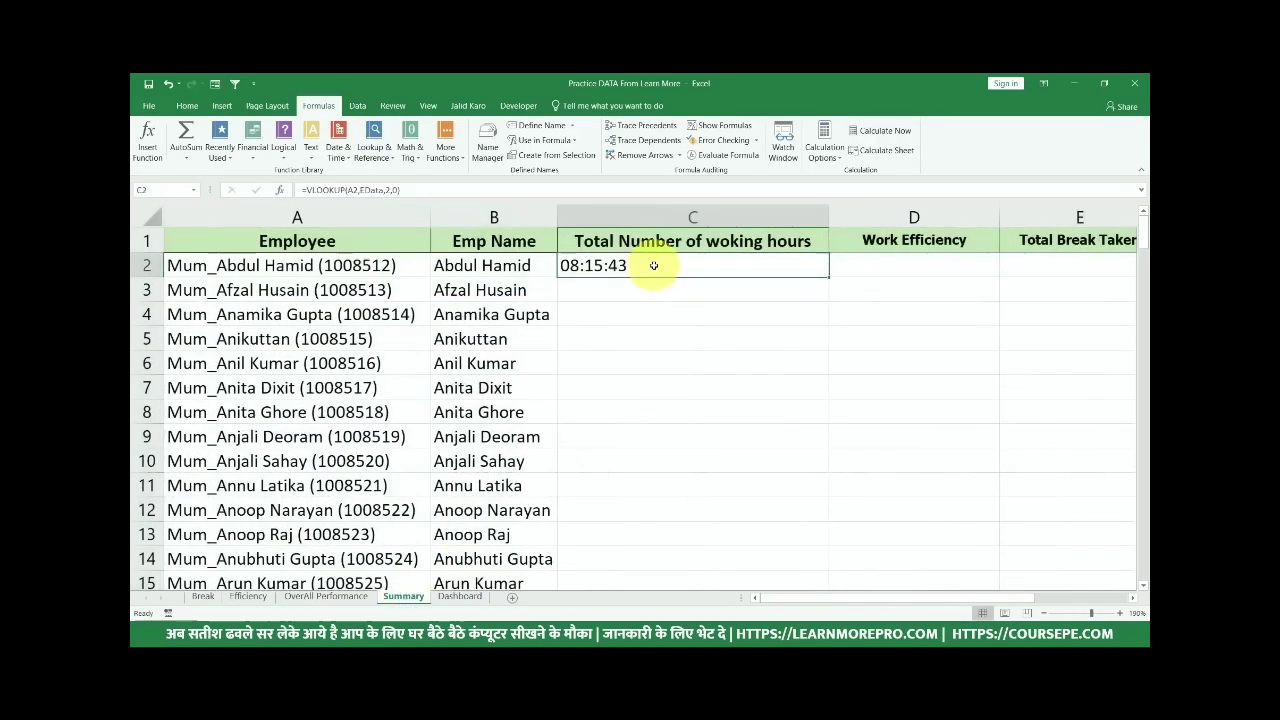
{"action": "double_click", "coordinate": [794, 264]}
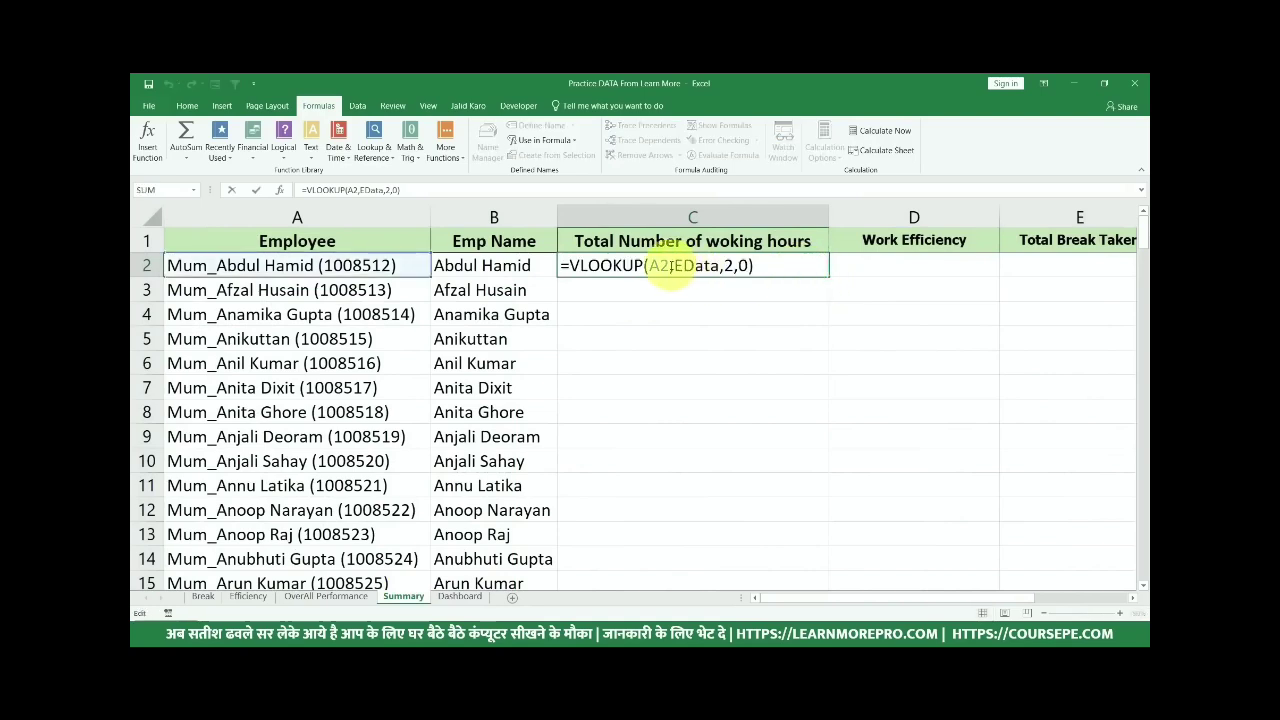
{"action": "key", "text": "ctrl+Return"}
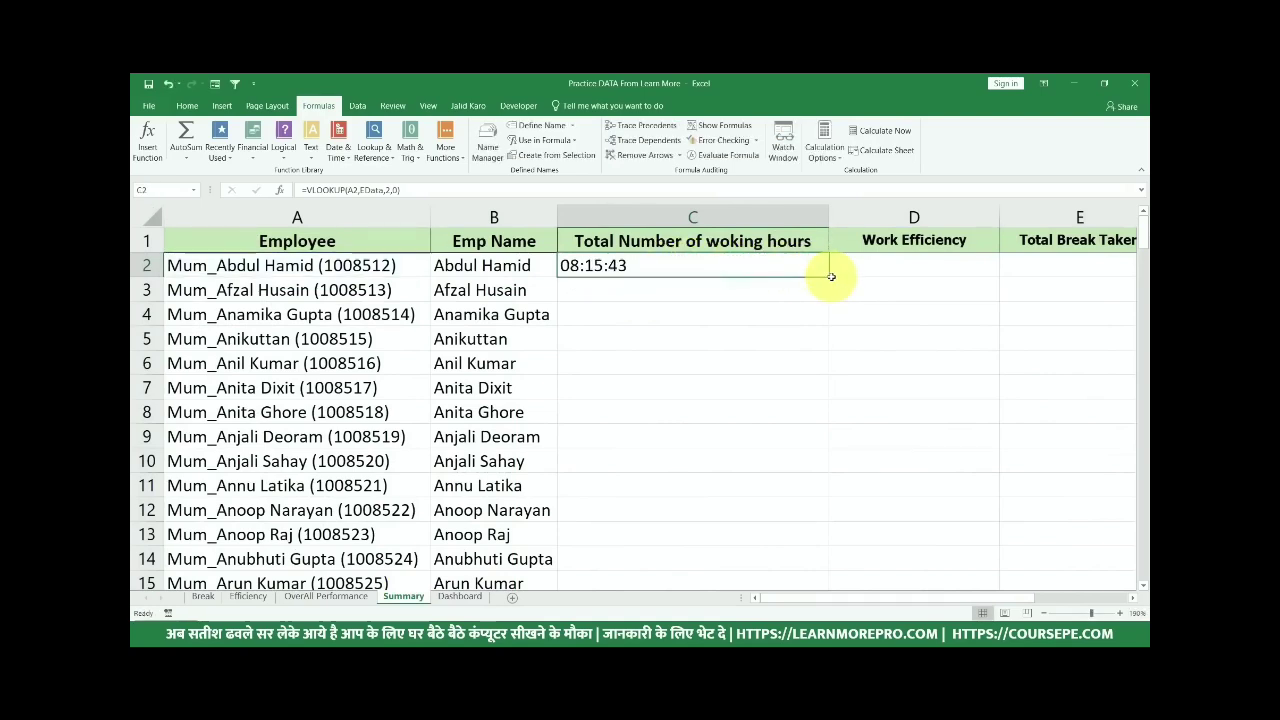
{"action": "double_click", "coordinate": [826, 276]}
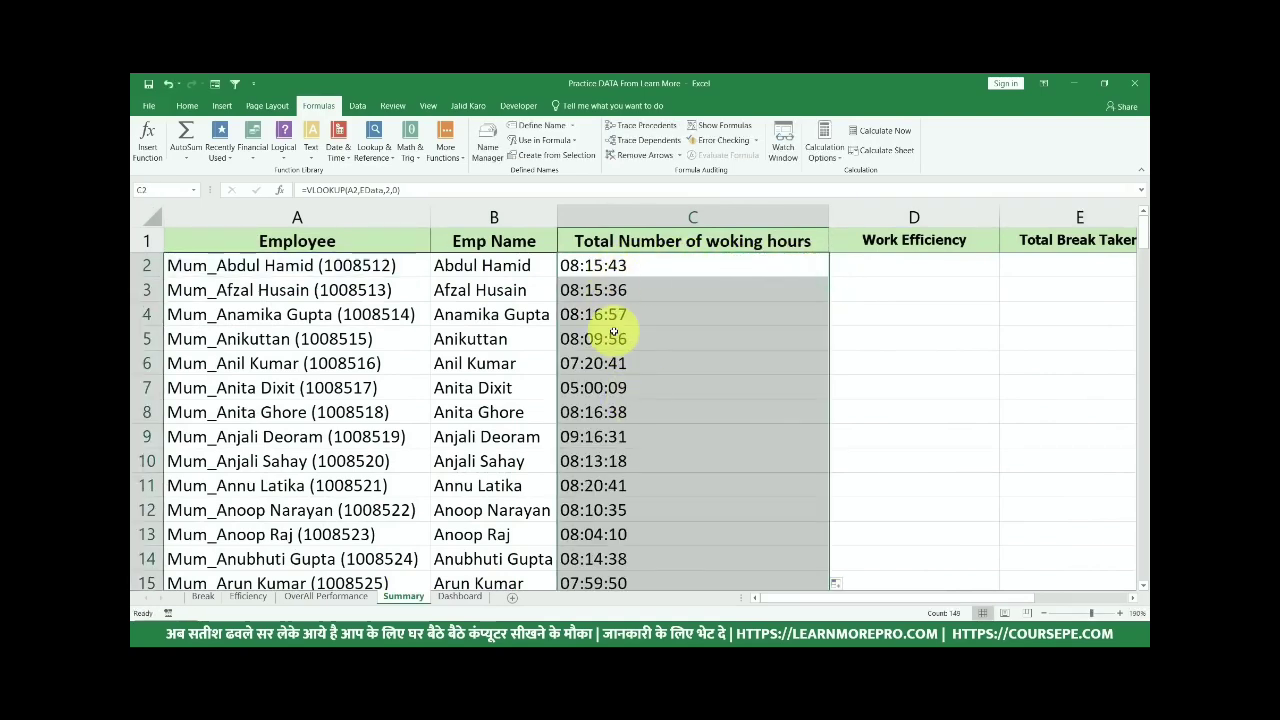
- Wrap the C2 lookup in TIMEVALUE as =TIMEVALUE(VLOOKUP(A2,EData,2,0)) and fill it down column C
{"action": "left_click", "coordinate": [571, 265]}
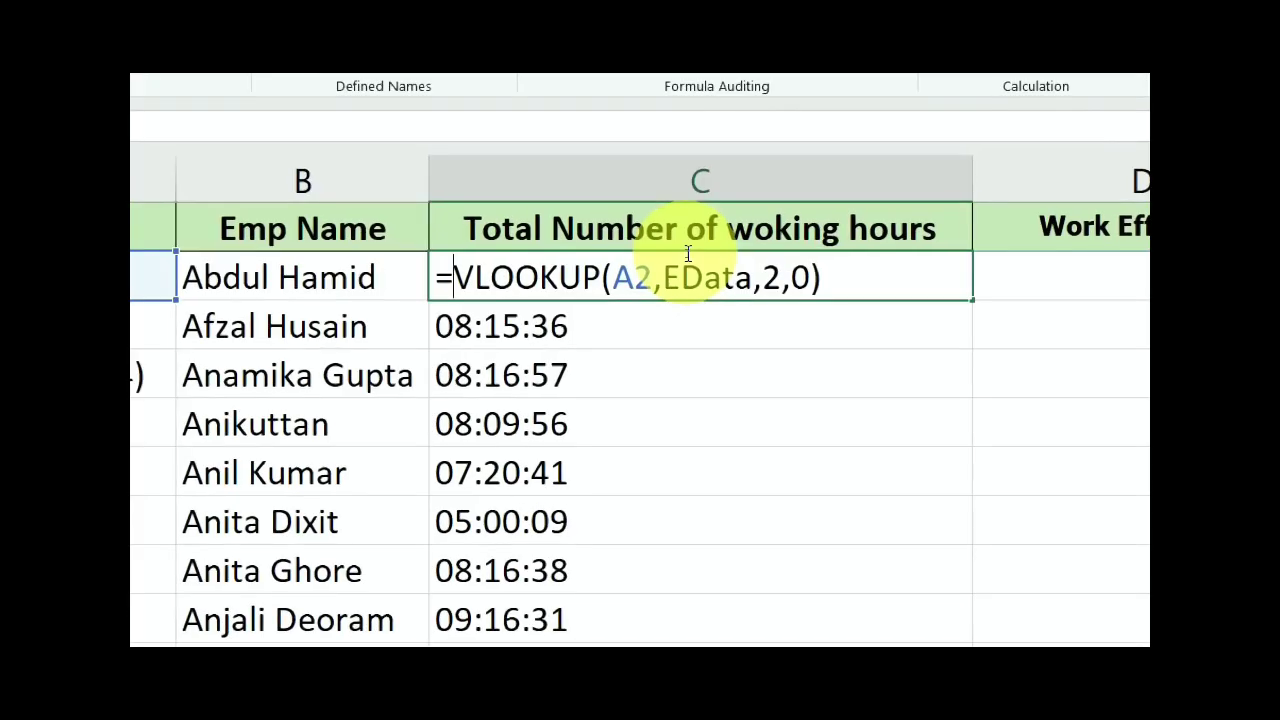
{"action": "type", "text": "time"}
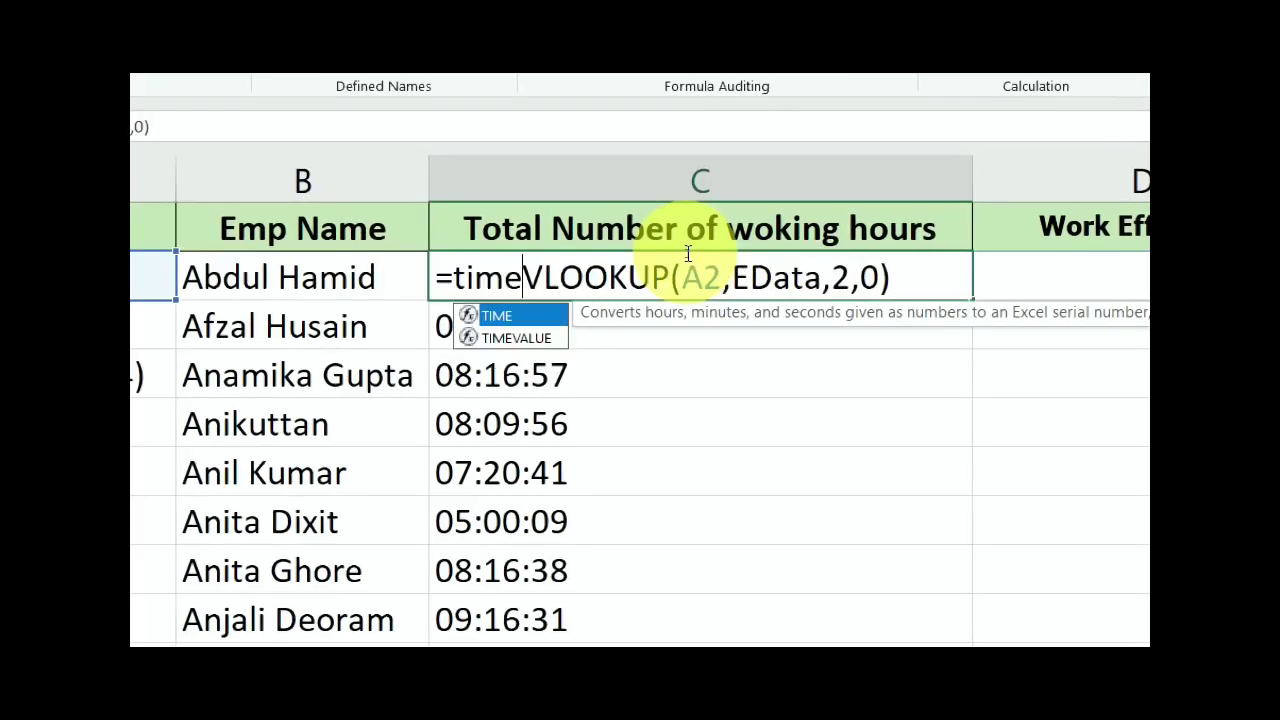
{"action": "key", "text": "Down"}
{"action": "key", "text": "Tab"}
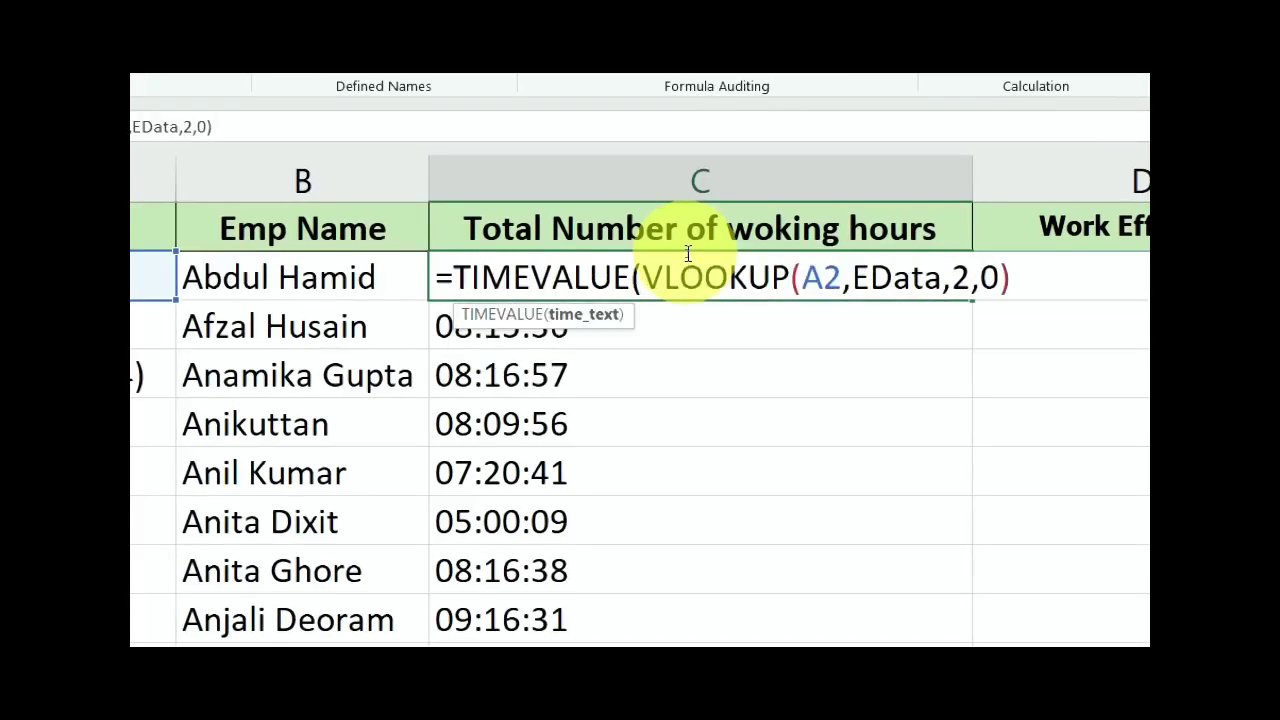
{"action": "left_click", "coordinate": [1017, 278]}
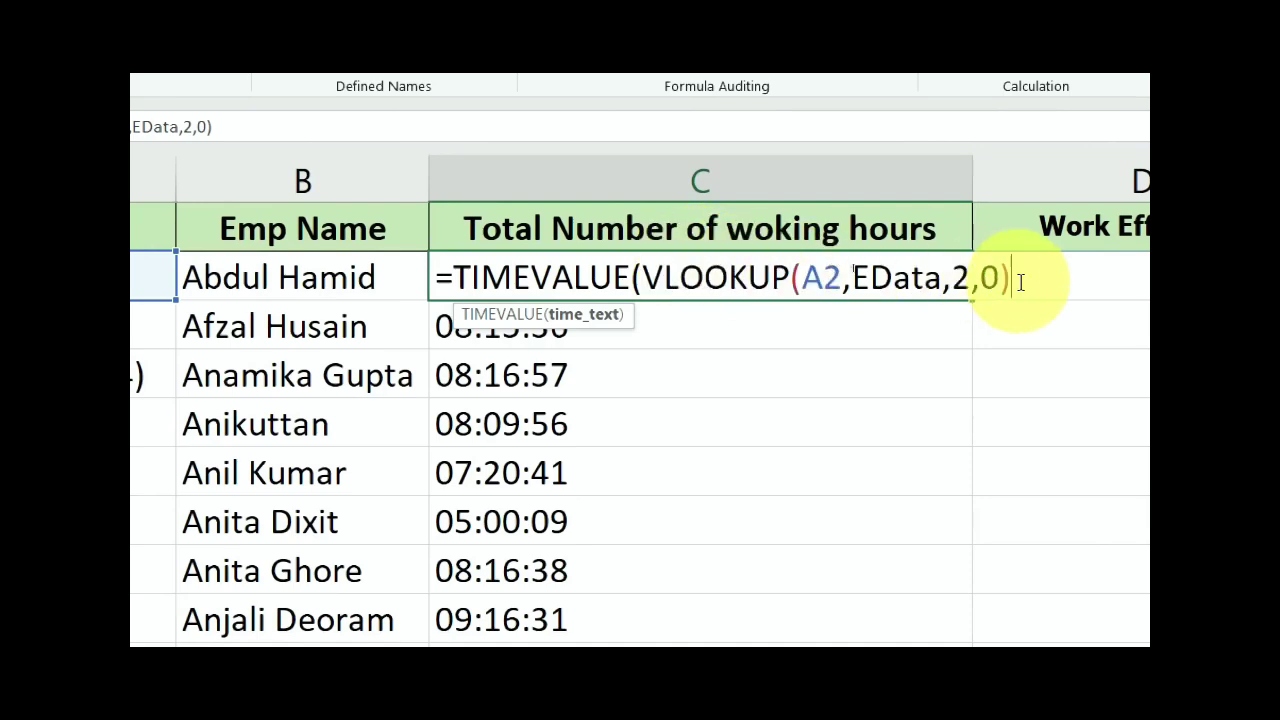
{"action": "type", "text": ")"}
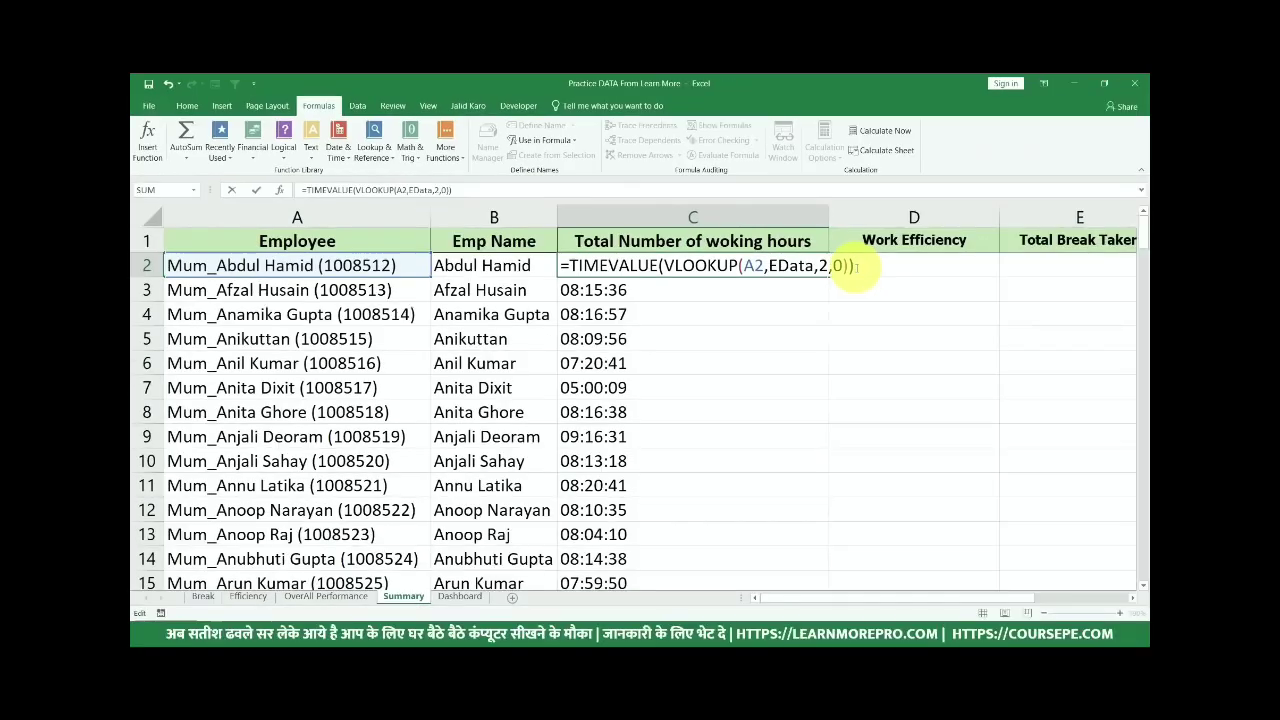
{"action": "key", "text": "Return"}
{"action": "left_click", "coordinate": [960, 281]}
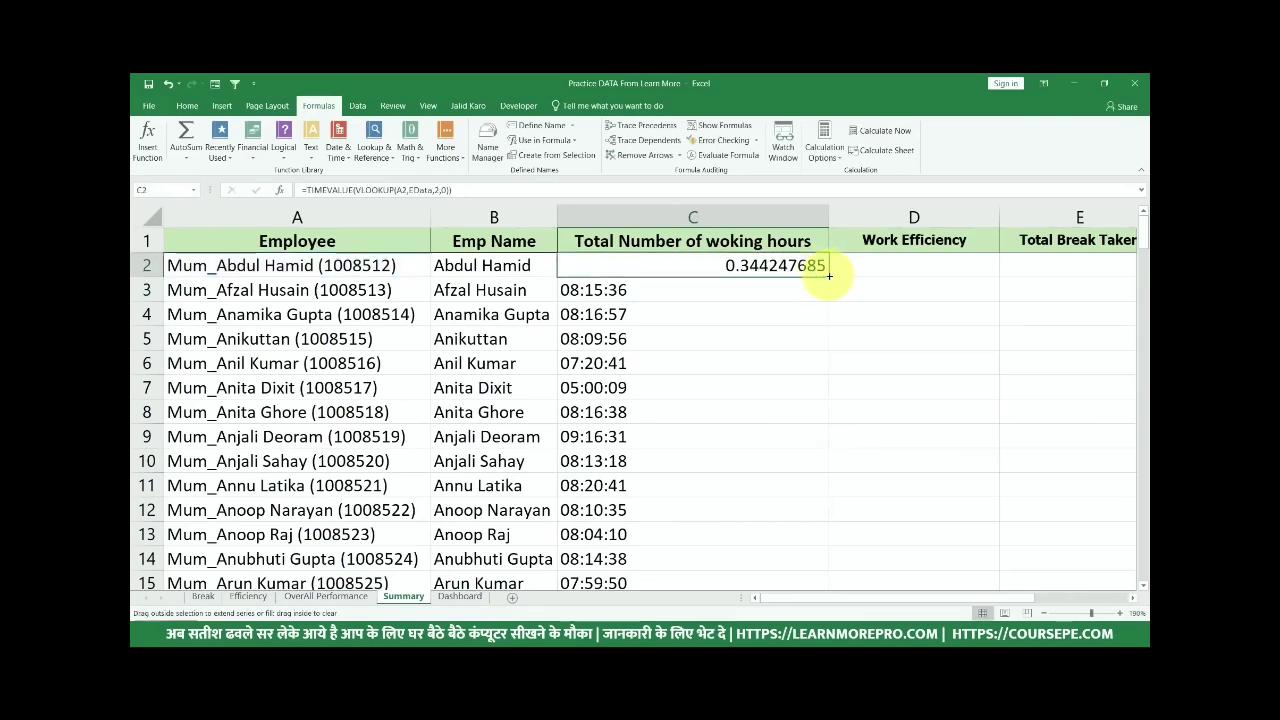
{"action": "double_click", "coordinate": [828, 277]}
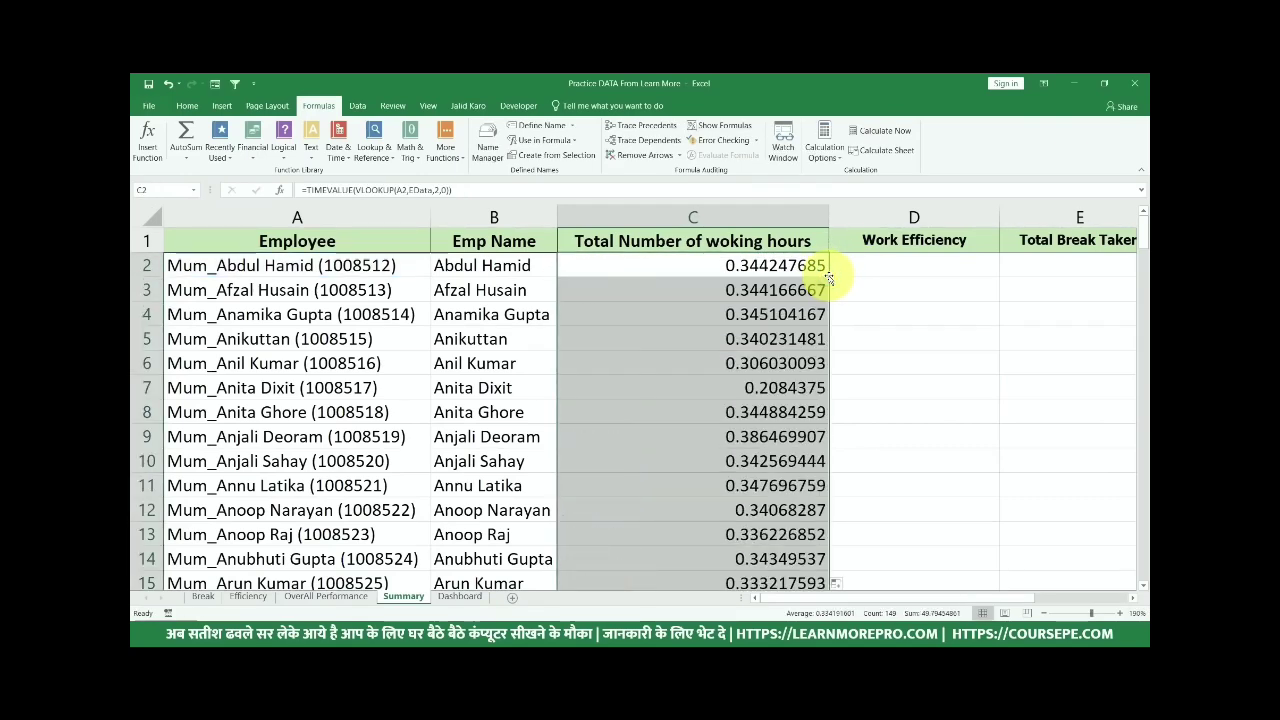
- Format the filled working-hours values in column C with the Time number format
{"action": "left_click", "coordinate": [188, 105]}
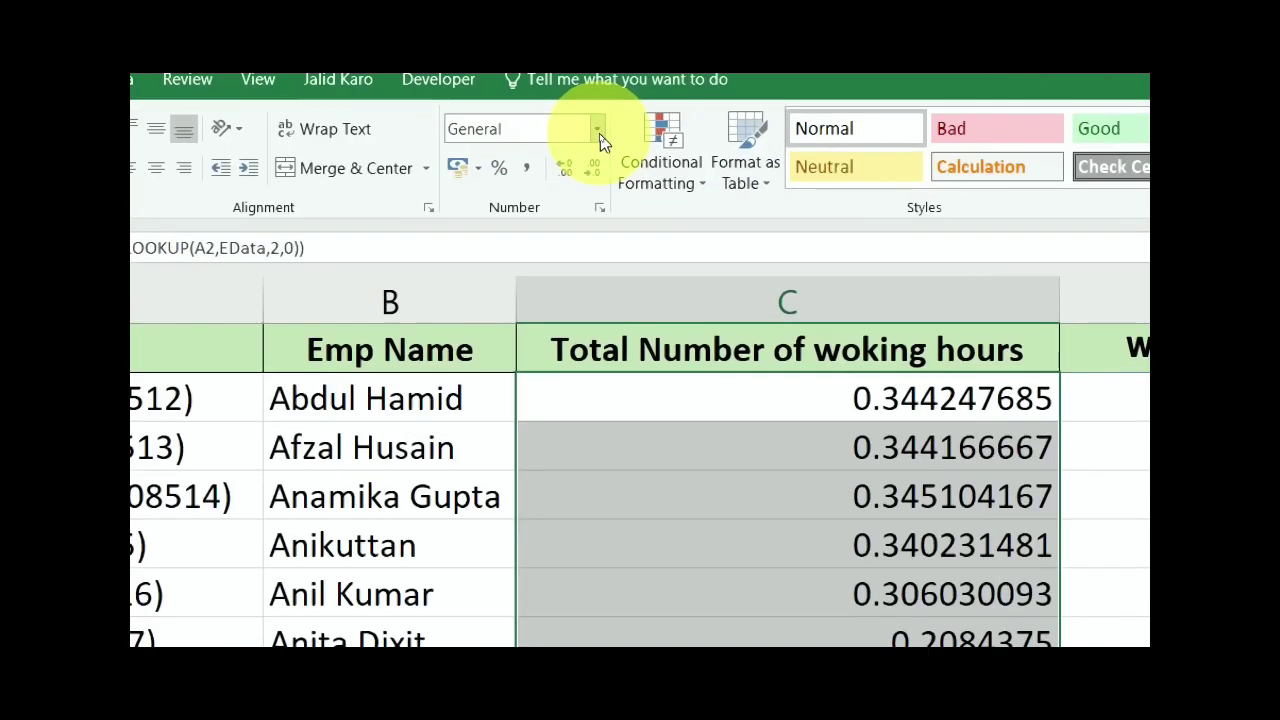
{"action": "left_click", "coordinate": [599, 133]}
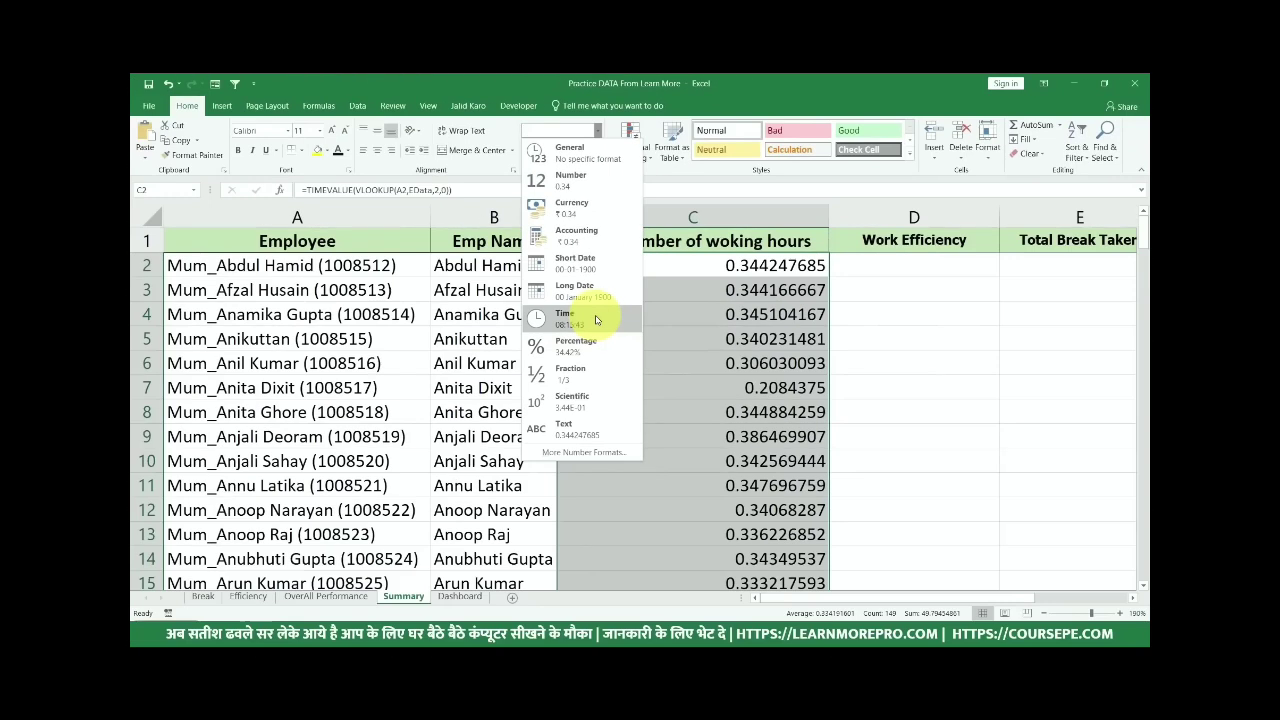
{"action": "left_click", "coordinate": [597, 320]}
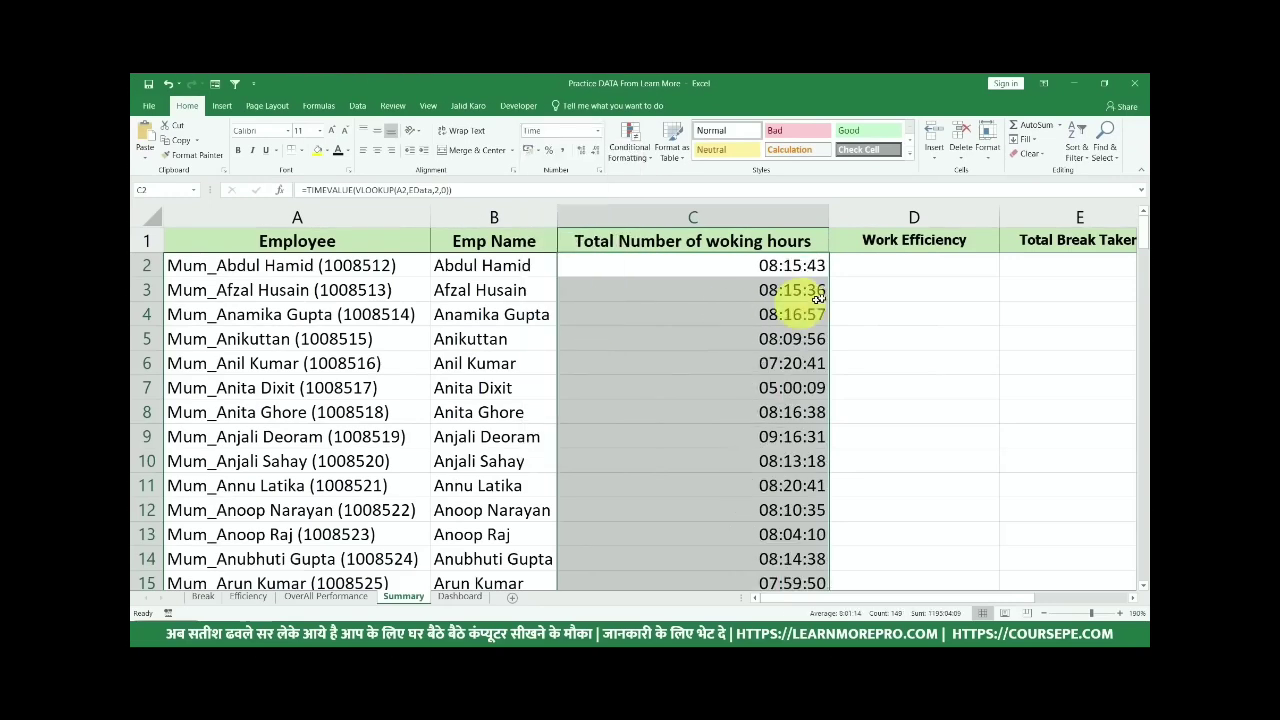
{"action": "left_click", "coordinate": [806, 266]}
- Check the Work Efficiency column on the Efficiency sheet and copy the formula text from C2 of the Summary sheet
{"action": "left_click", "coordinate": [877, 265]}
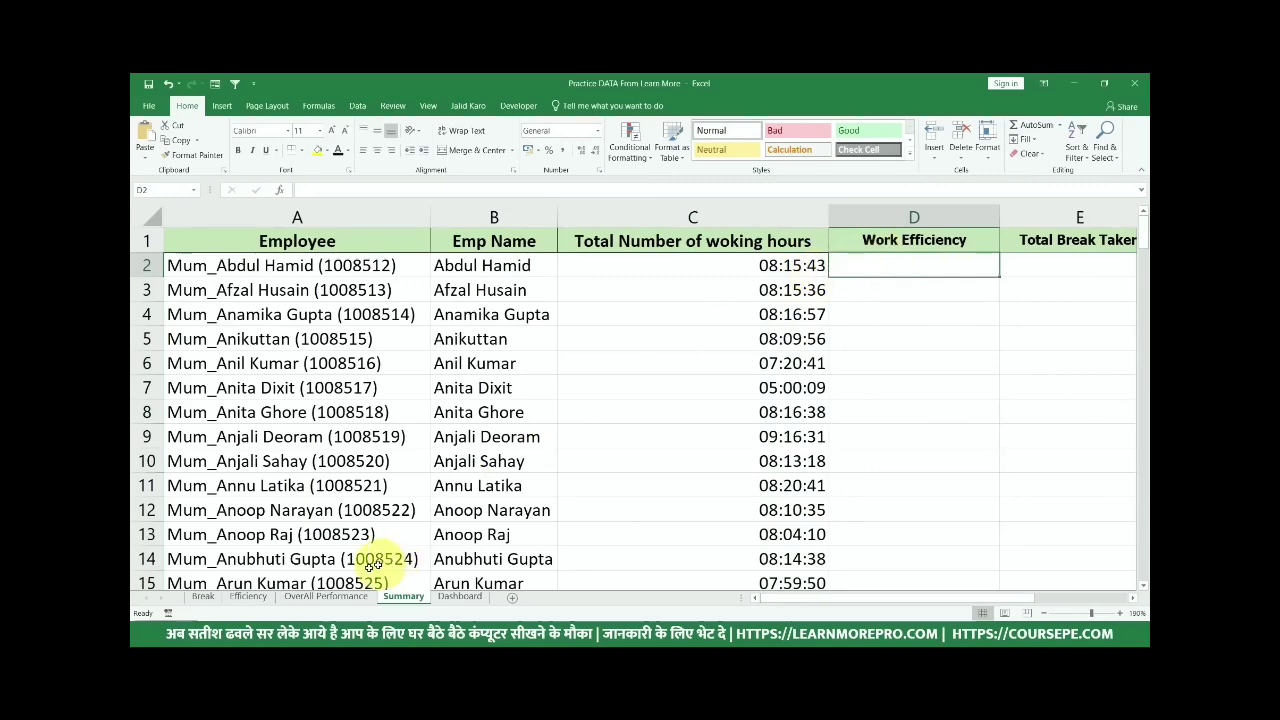
{"action": "left_click", "coordinate": [248, 596]}
{"action": "left_click", "coordinate": [583, 288]}
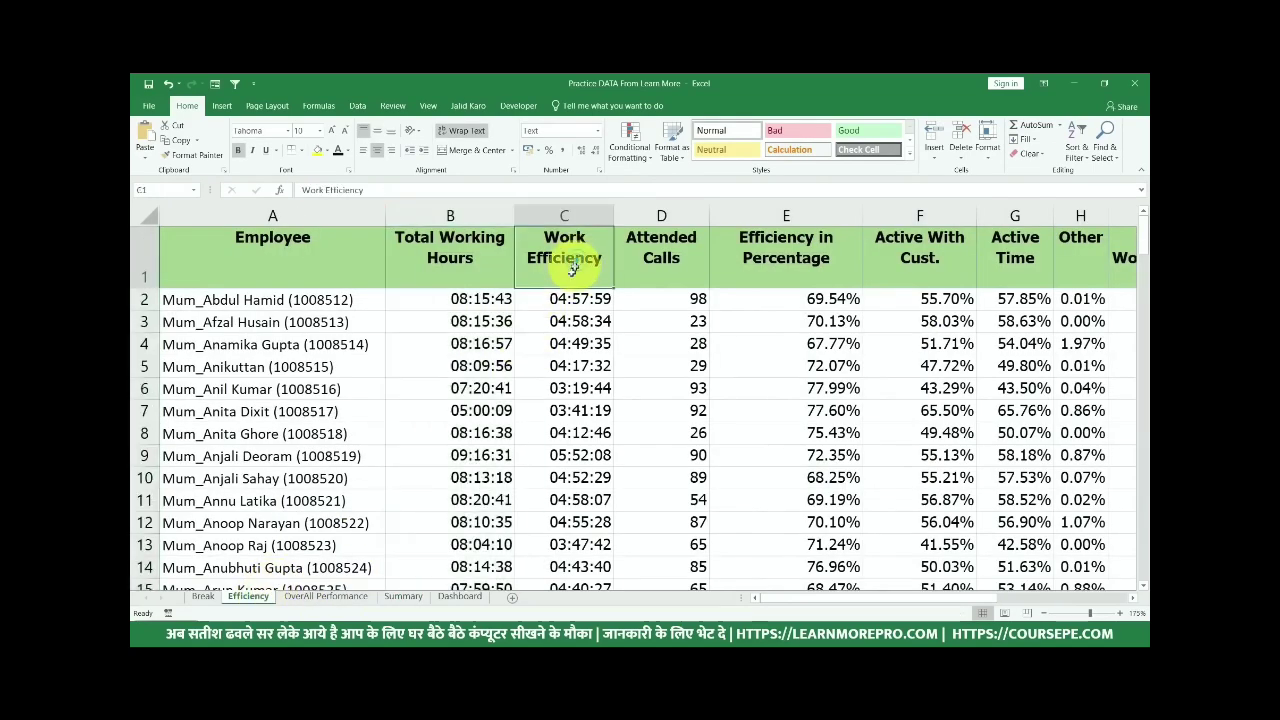
{"action": "left_click", "coordinate": [405, 596]}
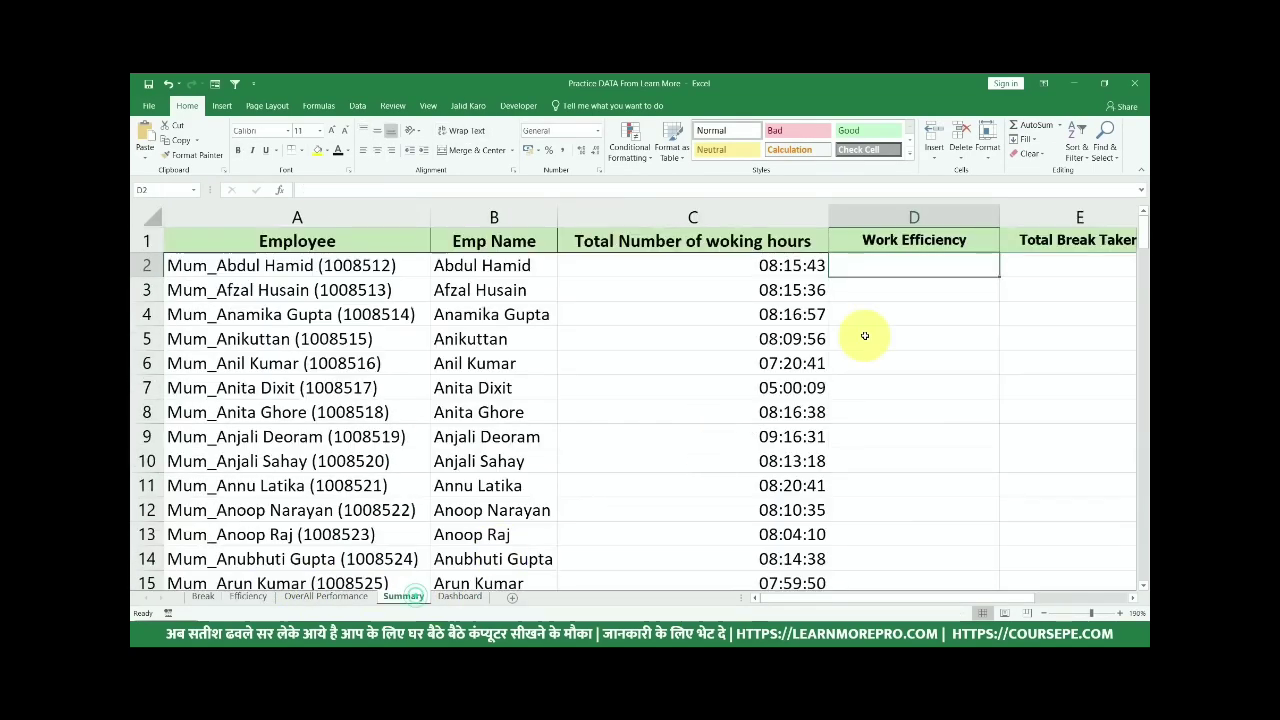
{"action": "double_click", "coordinate": [800, 265]}
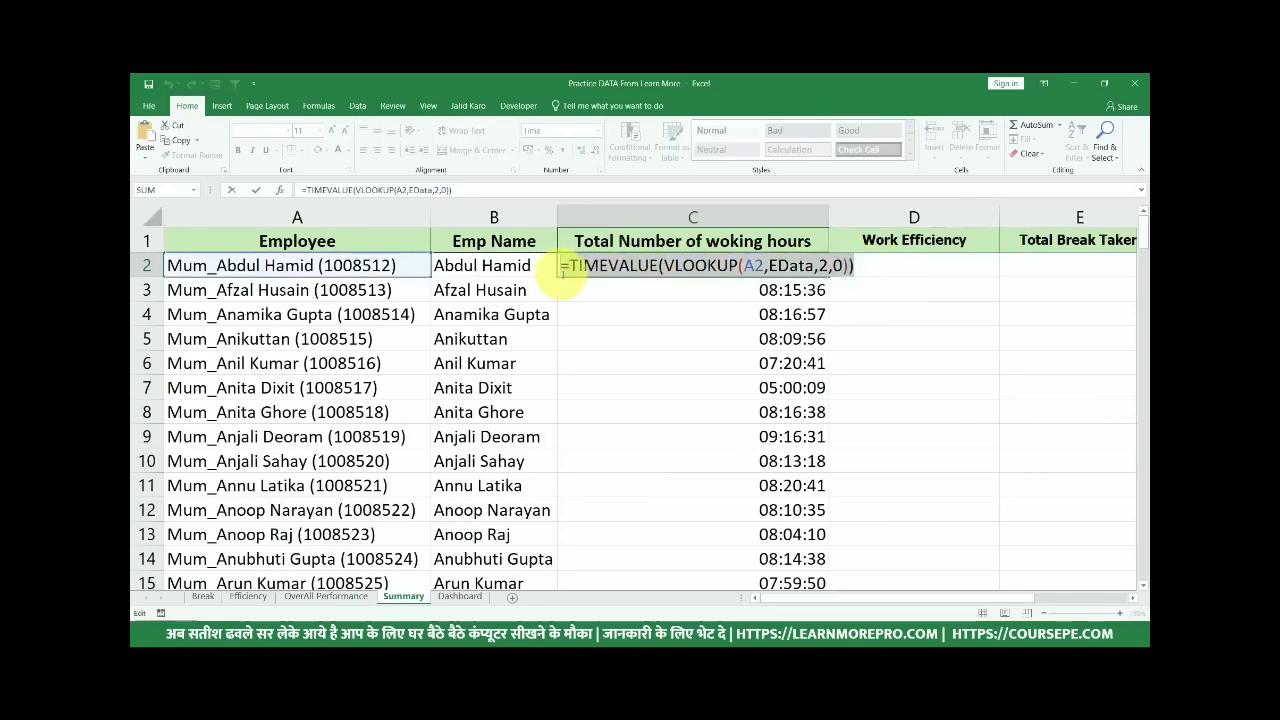
{"action": "left_click", "coordinate": [897, 264]}
{"action": "type", "text": "=TIMEVALUE(VLOOKUP(A2,EData,2,0))"}
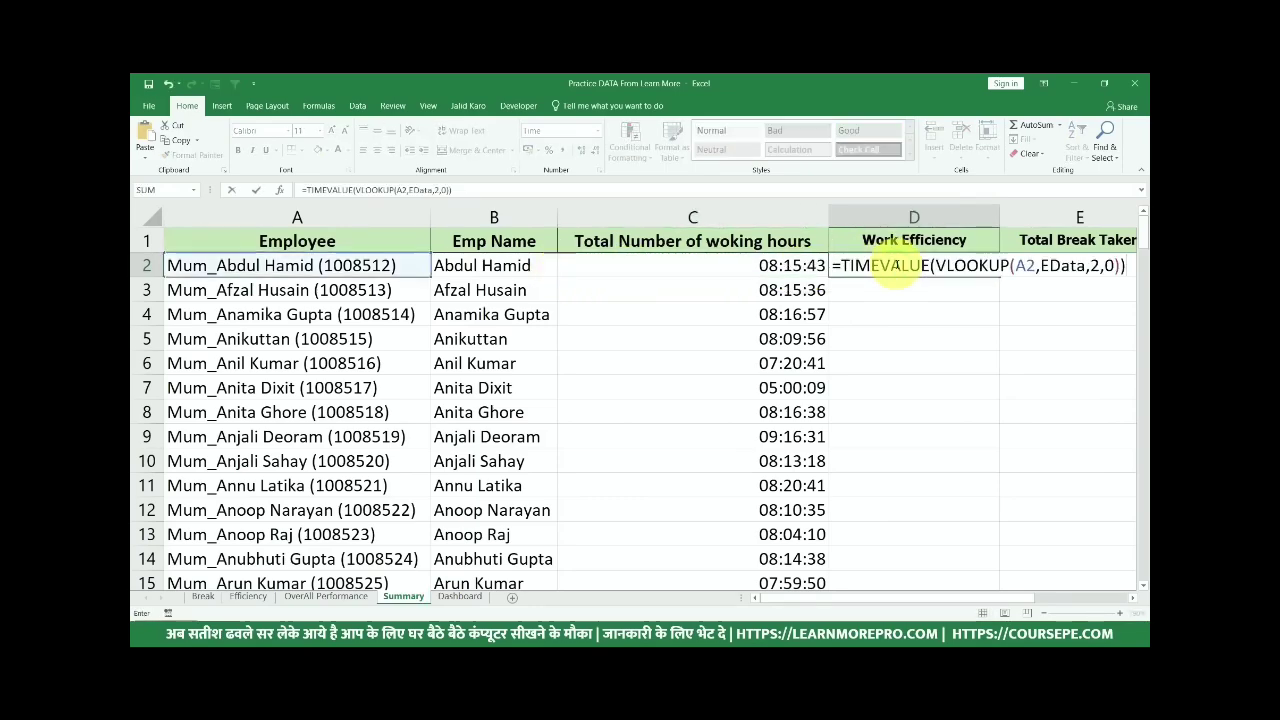
{"action": "key", "text": "Escape"}
- Recheck the Work Efficiency column on the Efficiency sheet and enter =TIMEVALUE(VLOOKUP(A2,EData,3,0)) in D2 of the Summary sheet
{"action": "left_click", "coordinate": [268, 597]}
{"action": "left_click_drag", "start_coordinate": [572, 299], "coordinate": [575, 455]}
{"action": "left_click", "coordinate": [404, 596]}
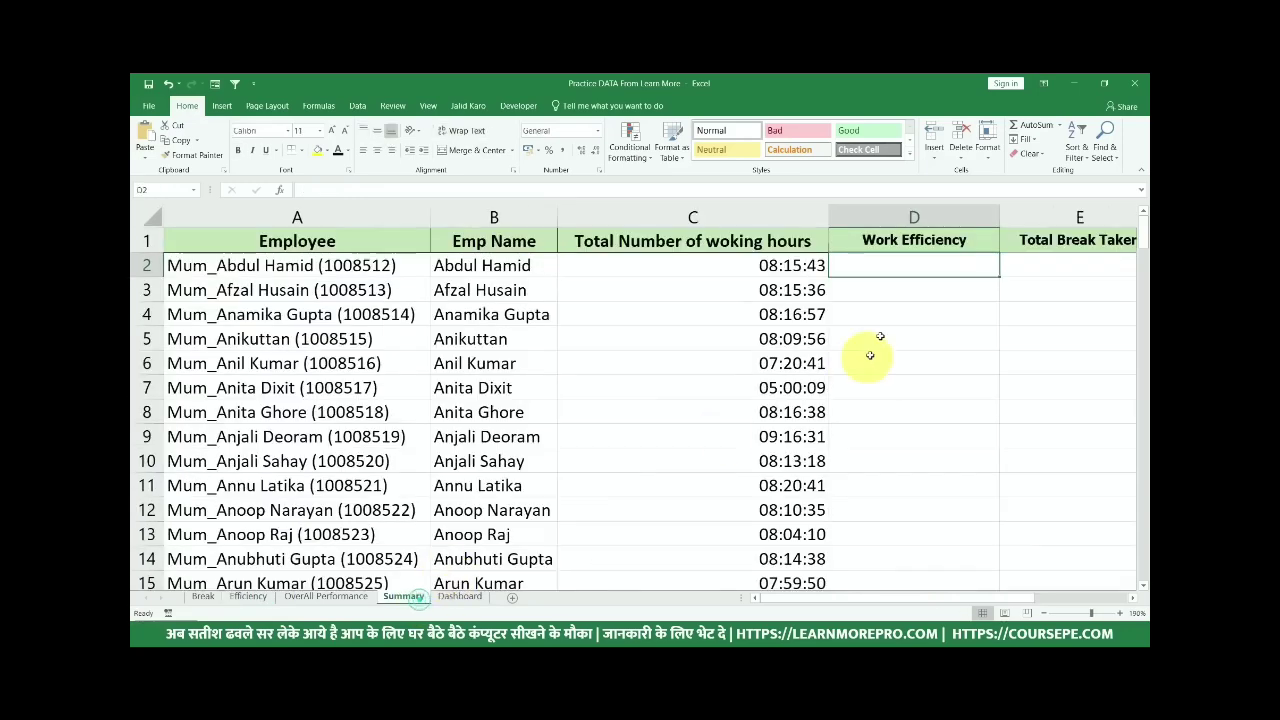
{"action": "double_click", "coordinate": [909, 263]}
{"action": "type", "text": "=TIMEVALUE(VLOOKUP(A2,EData,2,0))"}
{"action": "left_click_drag", "start_coordinate": [878, 265], "coordinate": [930, 265]}
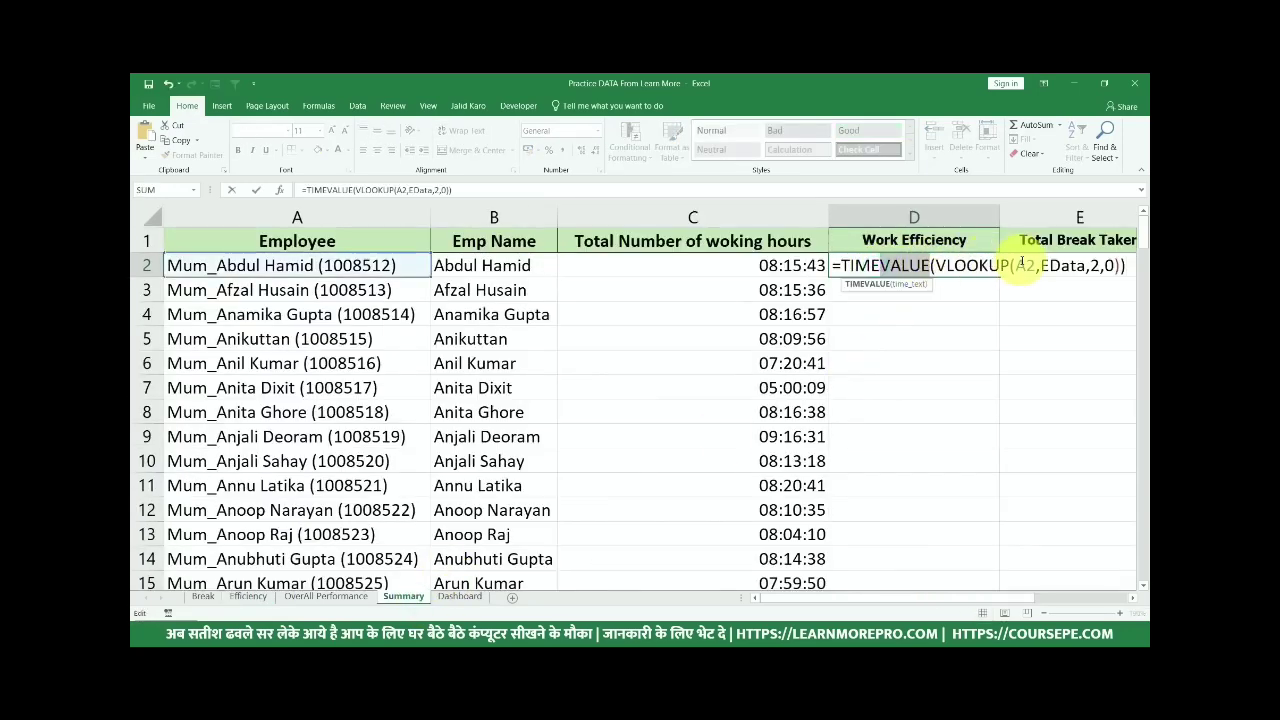
{"action": "left_click", "coordinate": [1099, 264]}
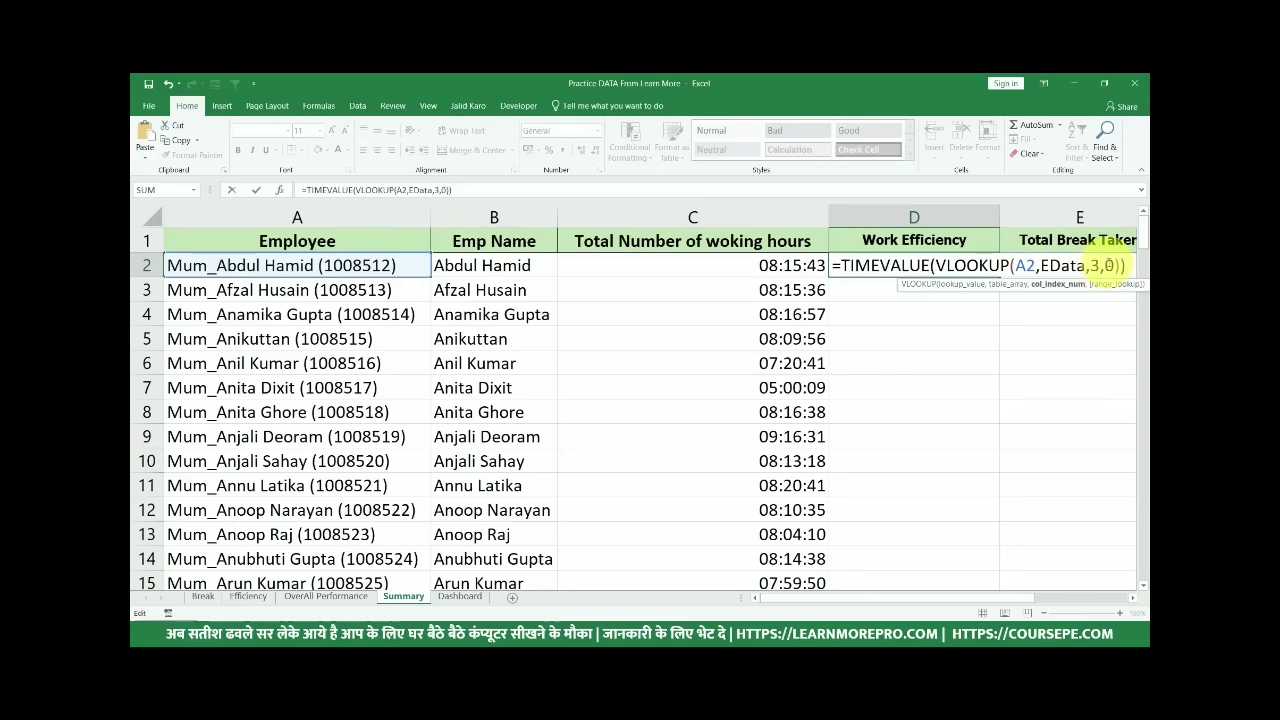
{"action": "key", "text": "Return"}
- Fill the D2 formula down the Work Efficiency column and apply the Time number format to it
{"action": "left_click", "coordinate": [975, 265]}
{"action": "double_click", "coordinate": [997, 277]}
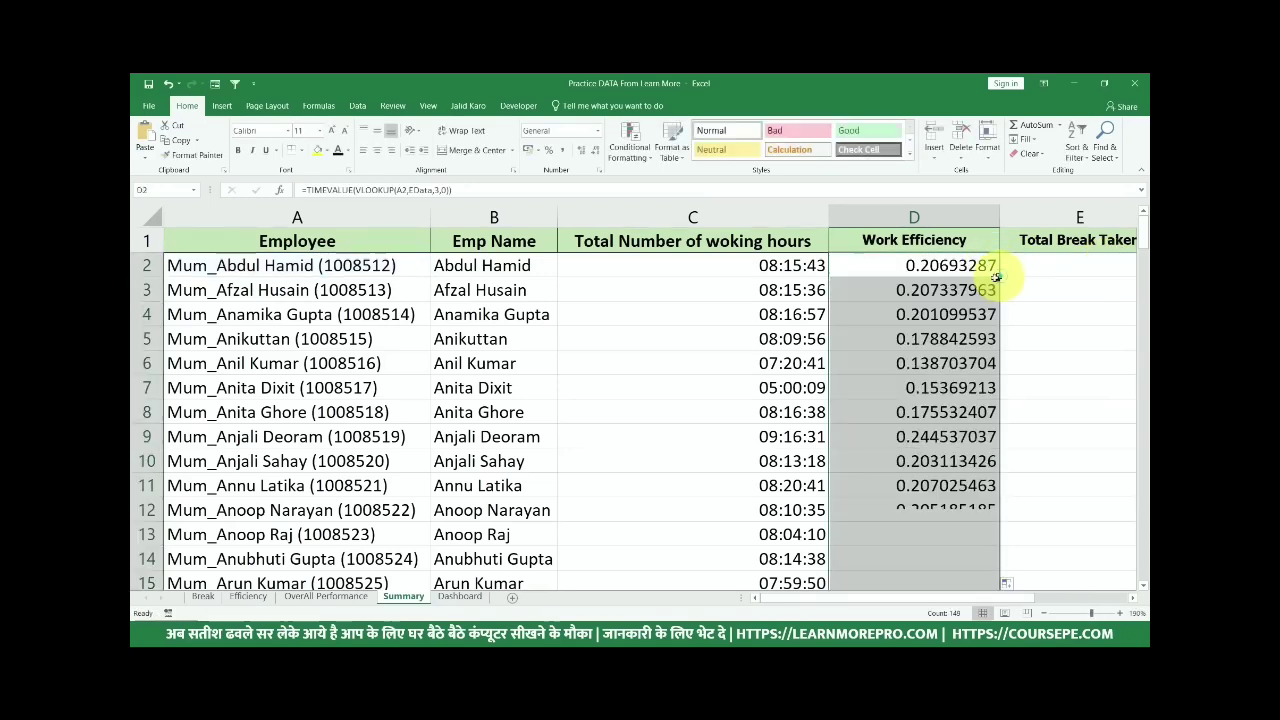
{"action": "left_click", "coordinate": [597, 130]}
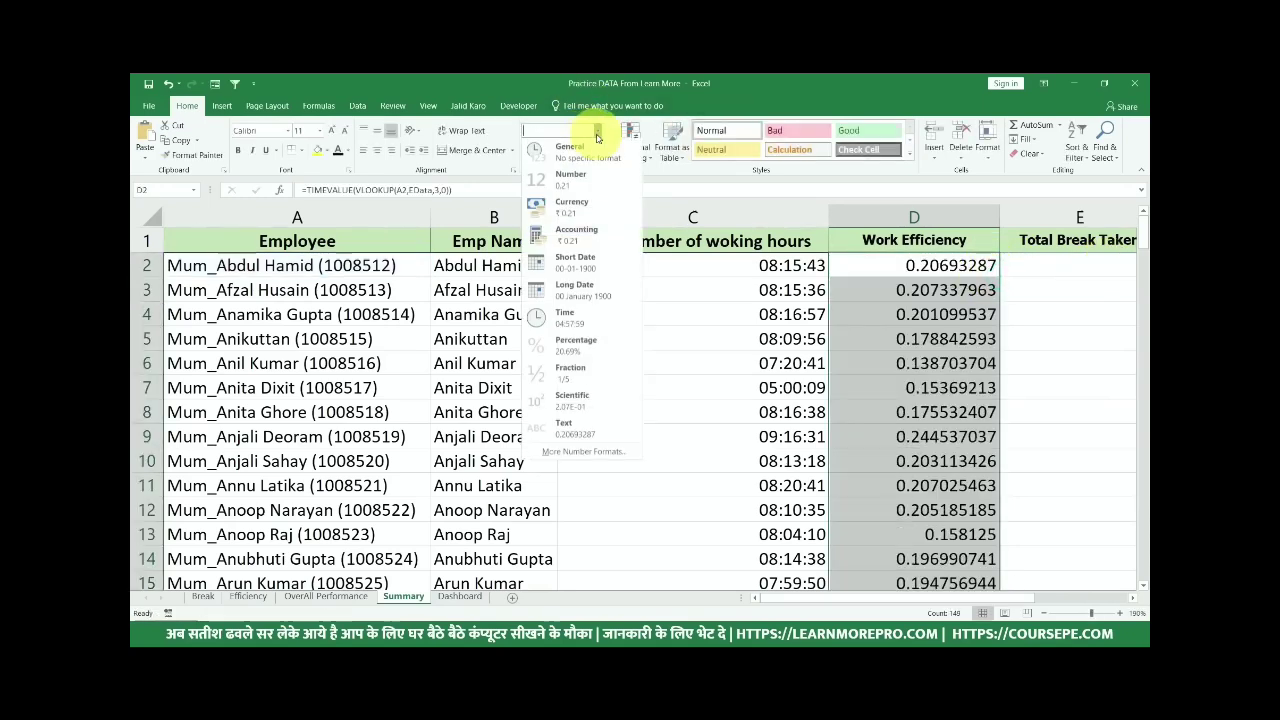
{"action": "left_click", "coordinate": [575, 318]}
- Check the Total Break Taken column on the Break sheet and paste the copied TIMEVALUE lookup formula into E2 of the Summary sheet
{"action": "left_click", "coordinate": [1130, 266]}
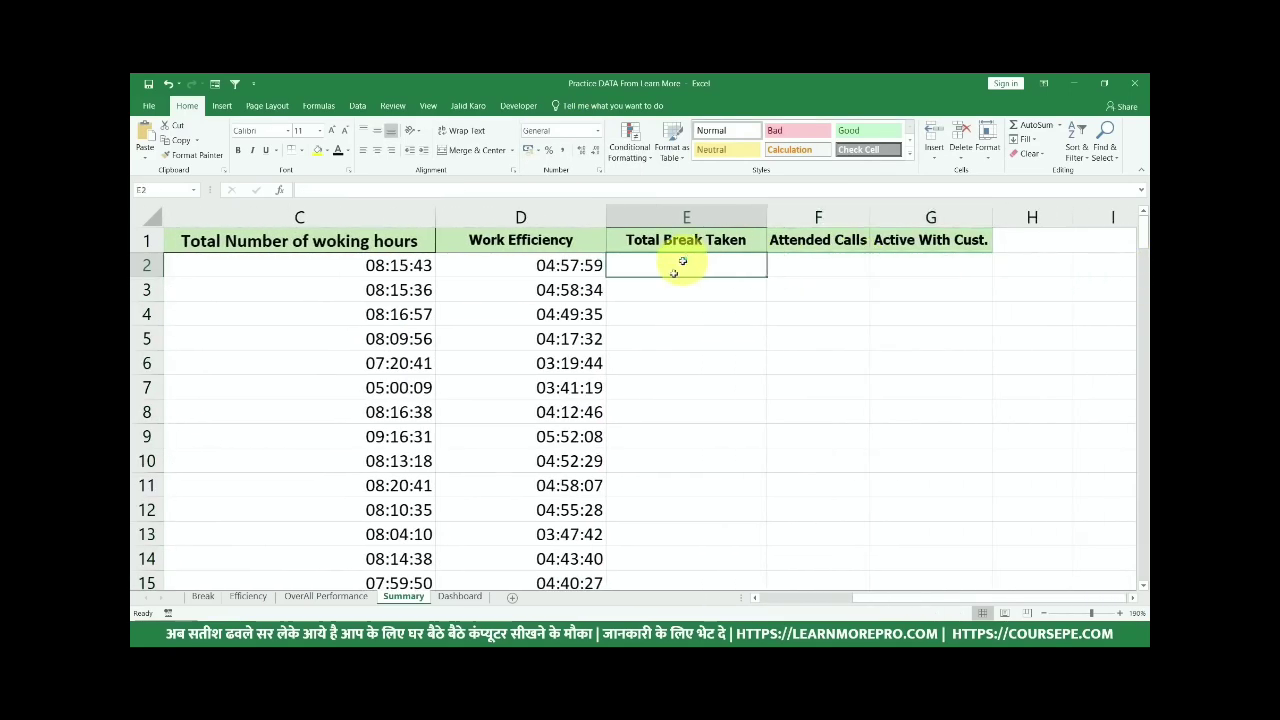
{"action": "left_click", "coordinate": [203, 596]}
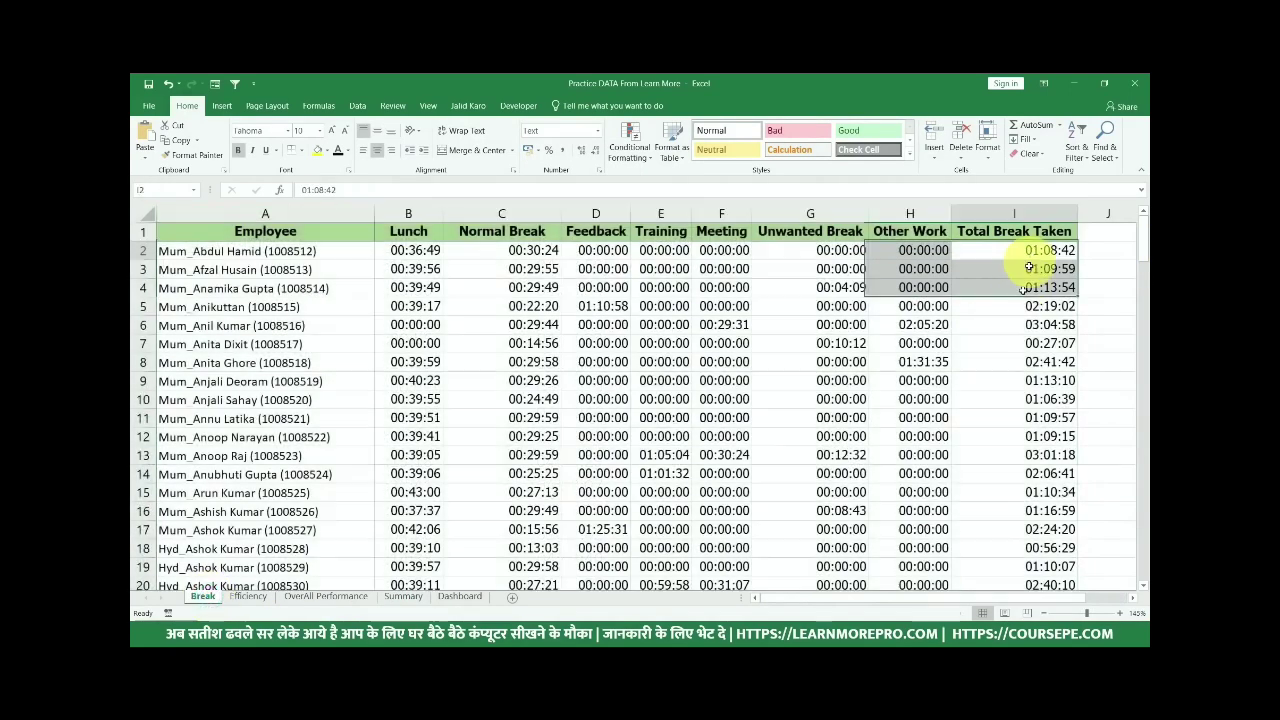
{"action": "left_click_drag", "start_coordinate": [1028, 267], "coordinate": [1001, 373]}
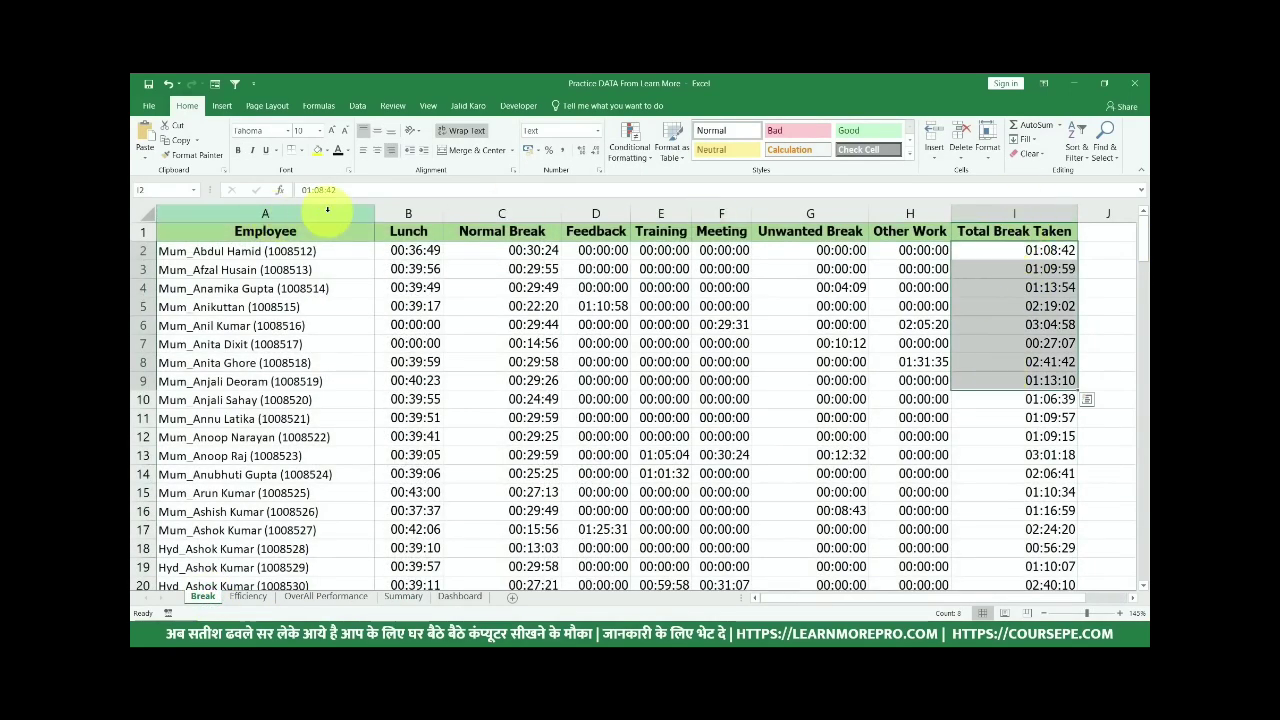
{"action": "left_click", "coordinate": [1022, 230]}
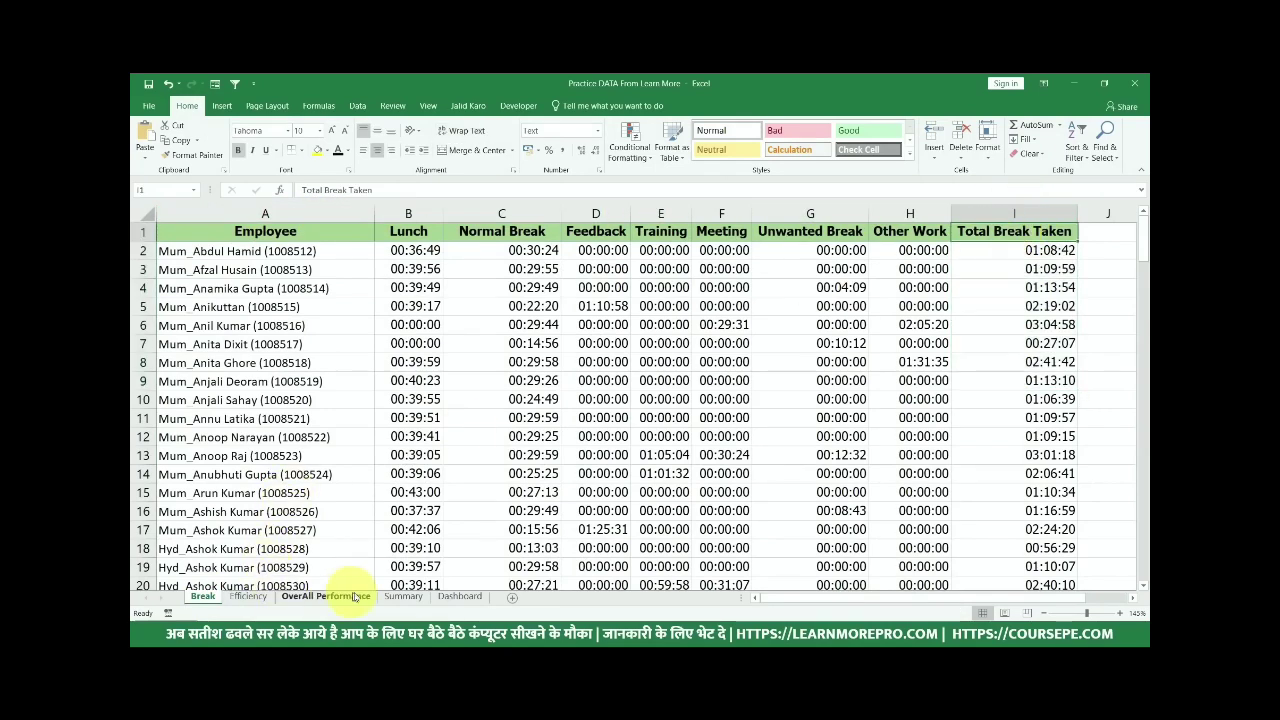
{"action": "left_click", "coordinate": [403, 596]}
{"action": "double_click", "coordinate": [700, 266]}
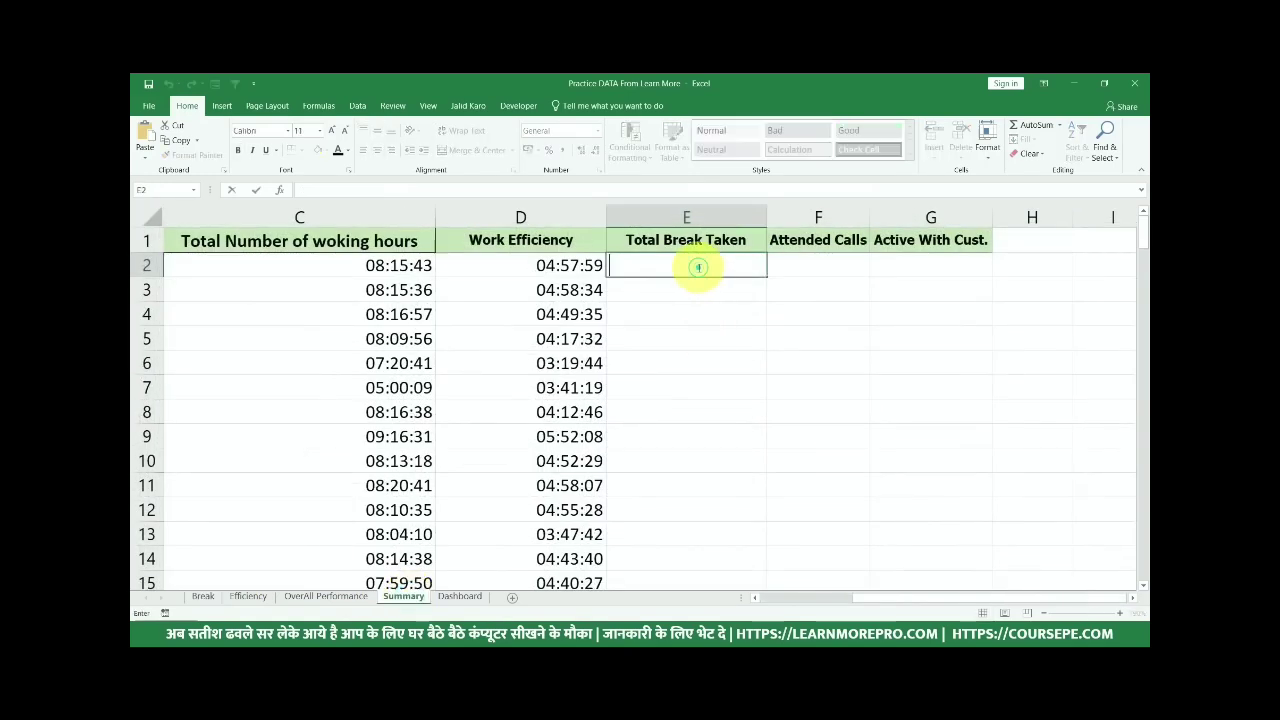
{"action": "type", "text": "=TIMEVALUE(VLOOKUP(A2,EData,2,0))"}
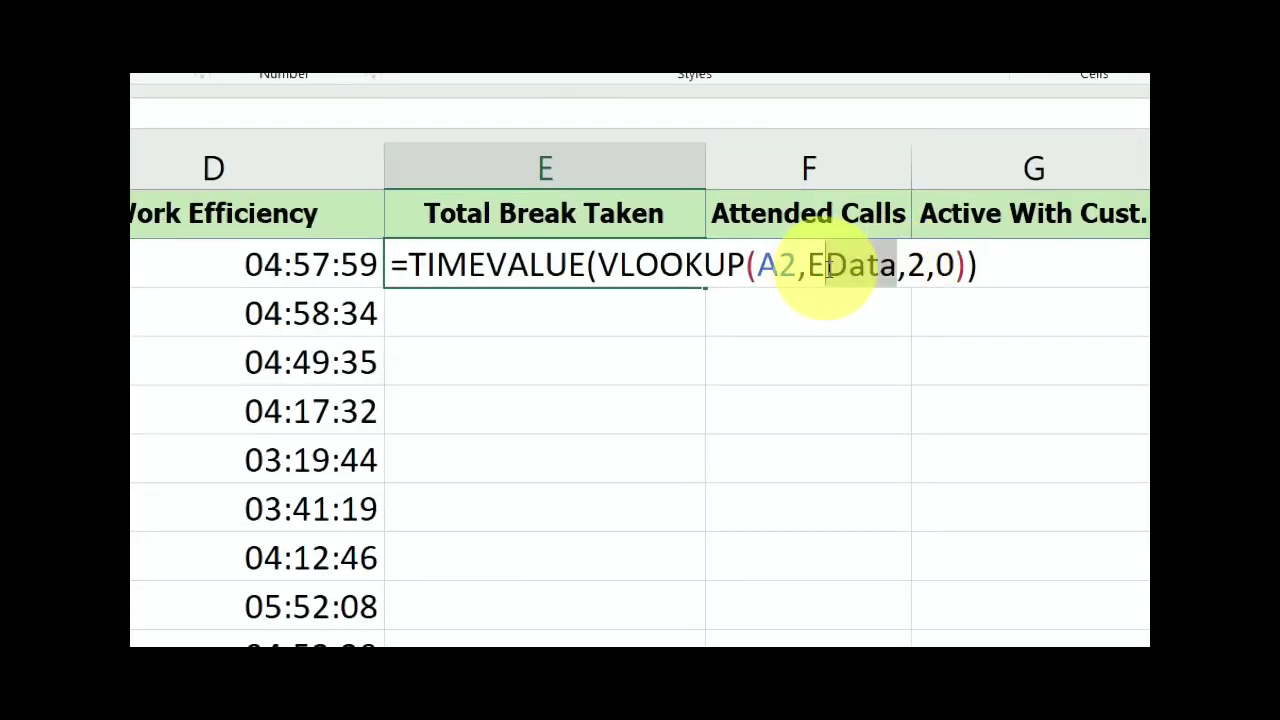
- Change the E2 formula to use the BData range and column index 9, giving =TIMEVALUE(VLOOKUP(A2,BData,9,0))
{"action": "left_click", "coordinate": [825, 266]}
{"action": "key", "text": "BackSpace"}
{"action": "type", "text": "B"}
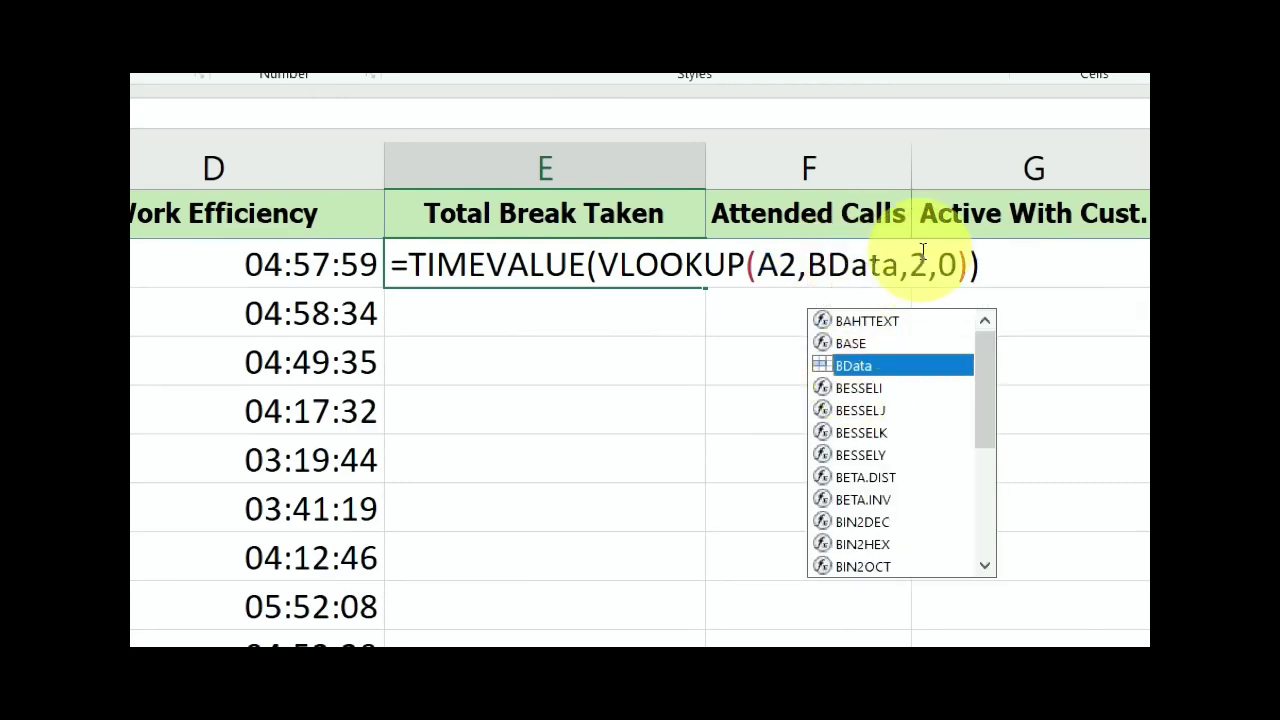
{"action": "left_click", "coordinate": [928, 263]}
{"action": "key", "text": "BackSpace"}
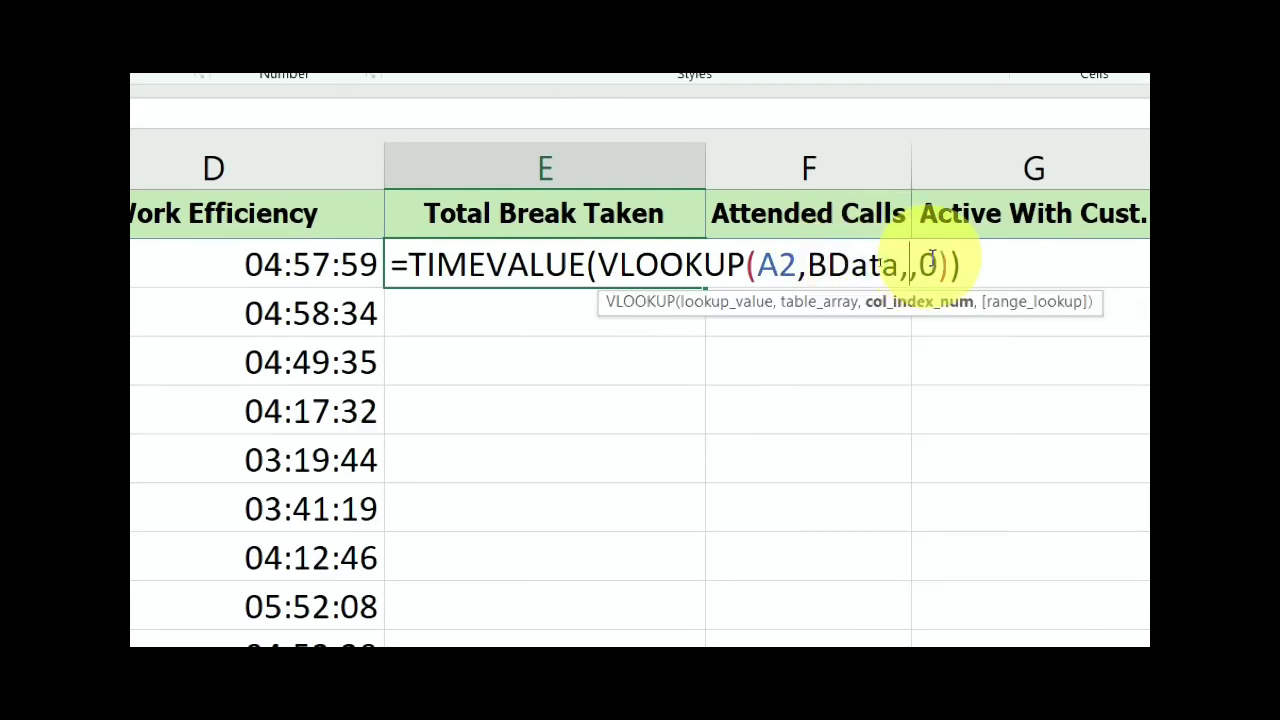
{"action": "type", "text": "9"}
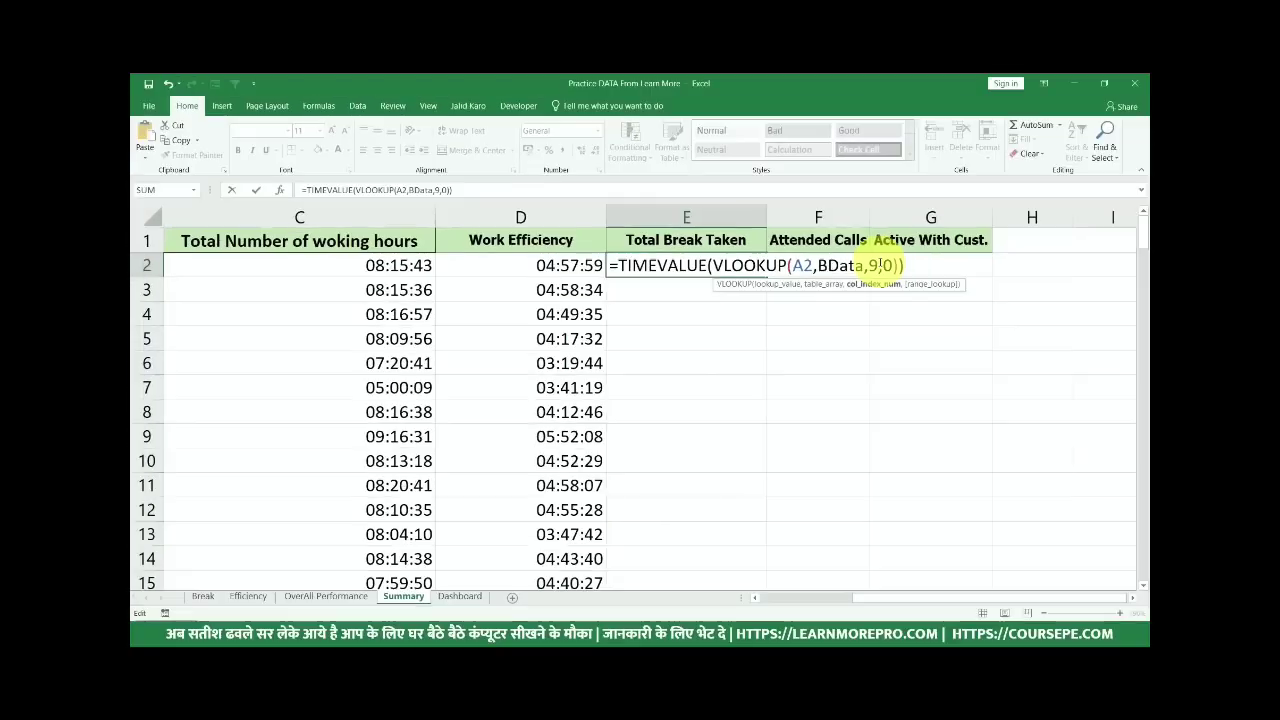
{"action": "key", "text": "Return"}
- Fill the E2 formula down the Total Break Taken column and format the values as Time
{"action": "left_click", "coordinate": [750, 265]}
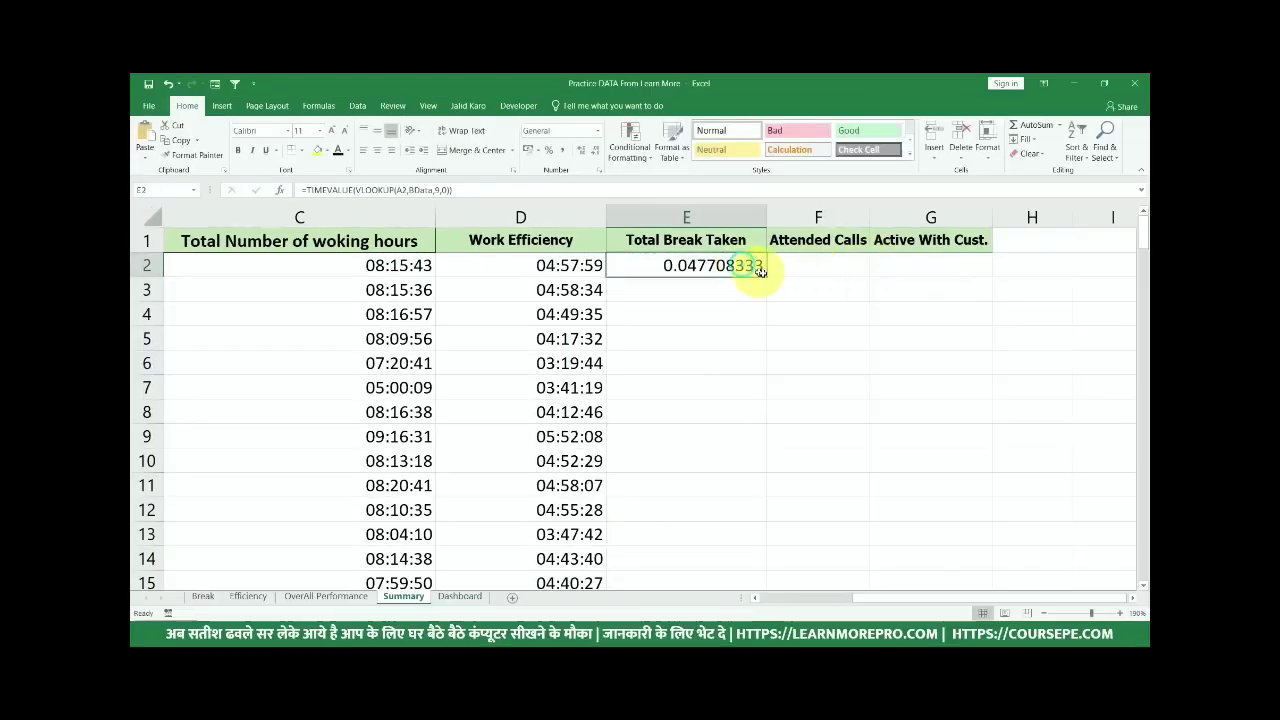
{"action": "double_click", "coordinate": [766, 277]}
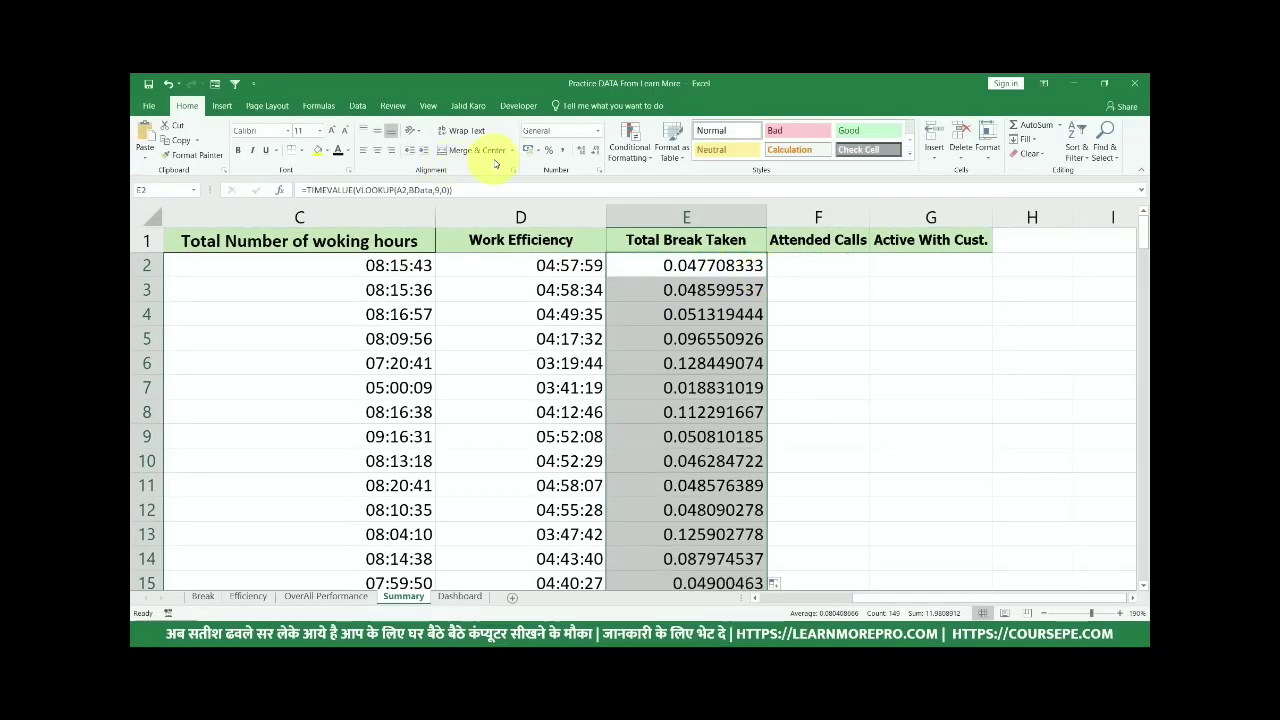
{"action": "left_click", "coordinate": [595, 131]}
{"action": "left_click", "coordinate": [588, 314]}
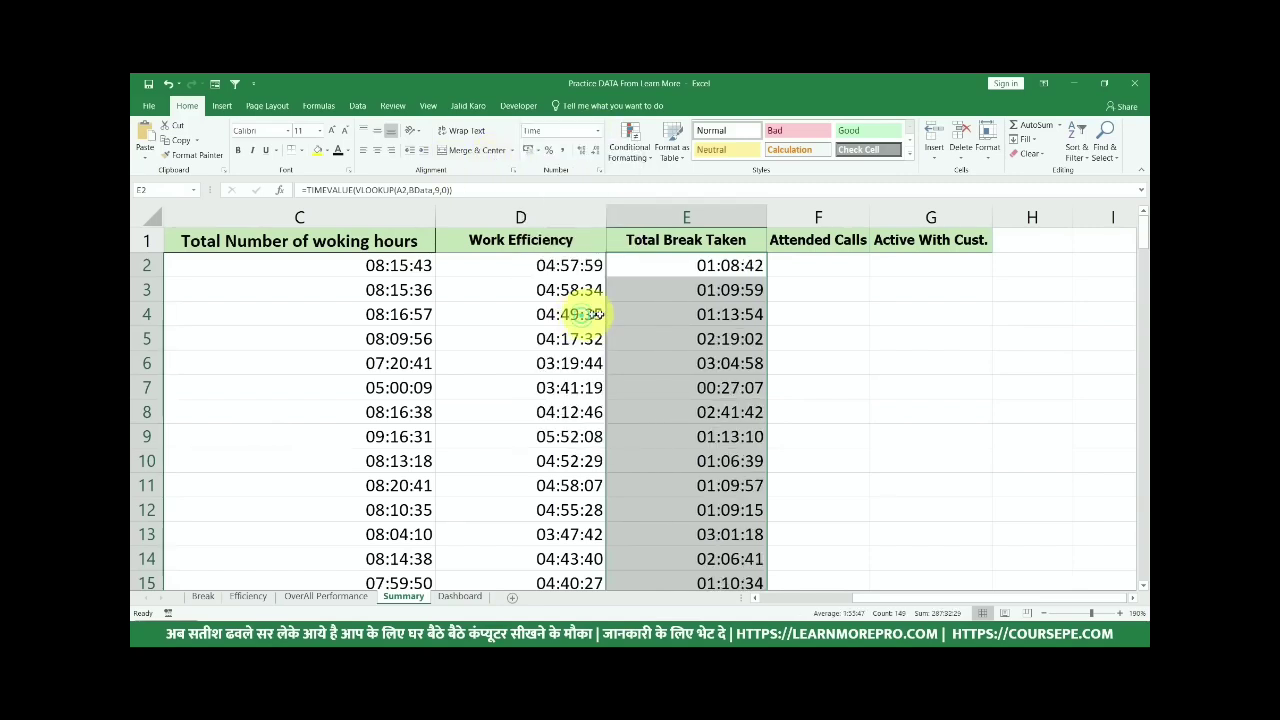
- Check the Attended Calls column on the OverAll Performance sheet and start a VLOOKUP in Summary cell F2 with A2 as lookup value
{"action": "left_click", "coordinate": [820, 268]}
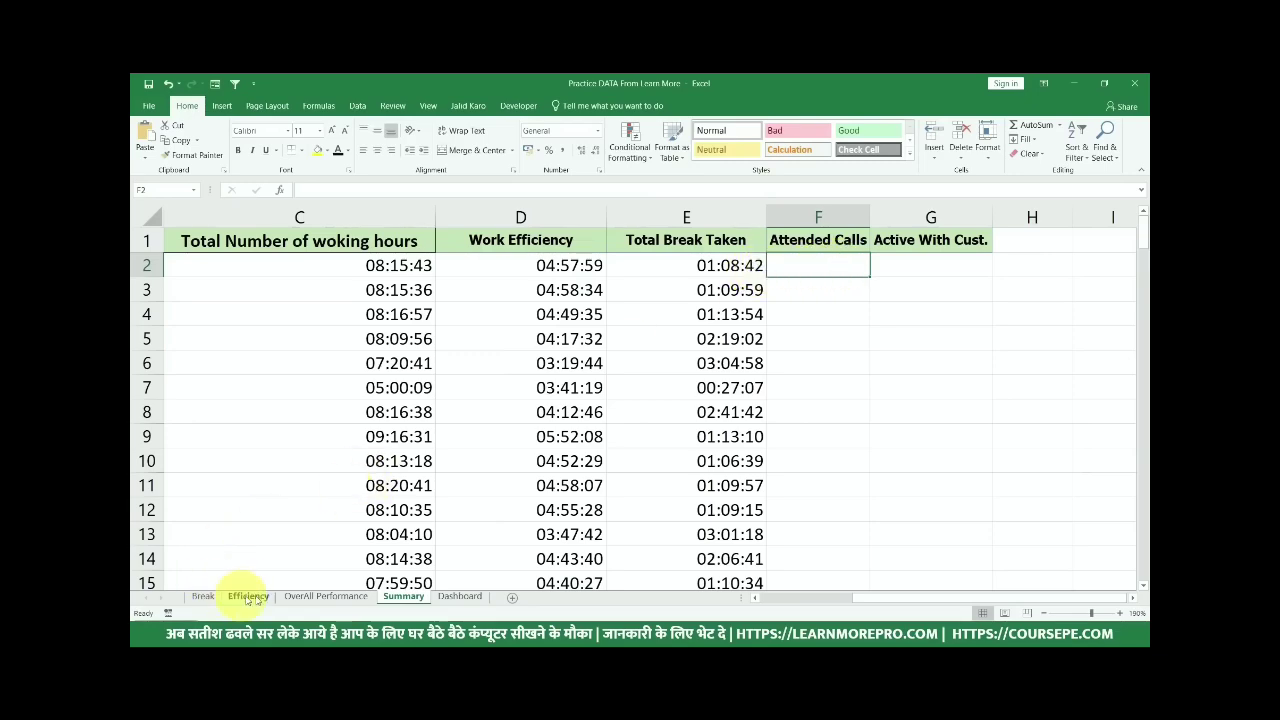
{"action": "left_click", "coordinate": [325, 596]}
{"action": "left_click_drag", "start_coordinate": [427, 266], "coordinate": [417, 424]}
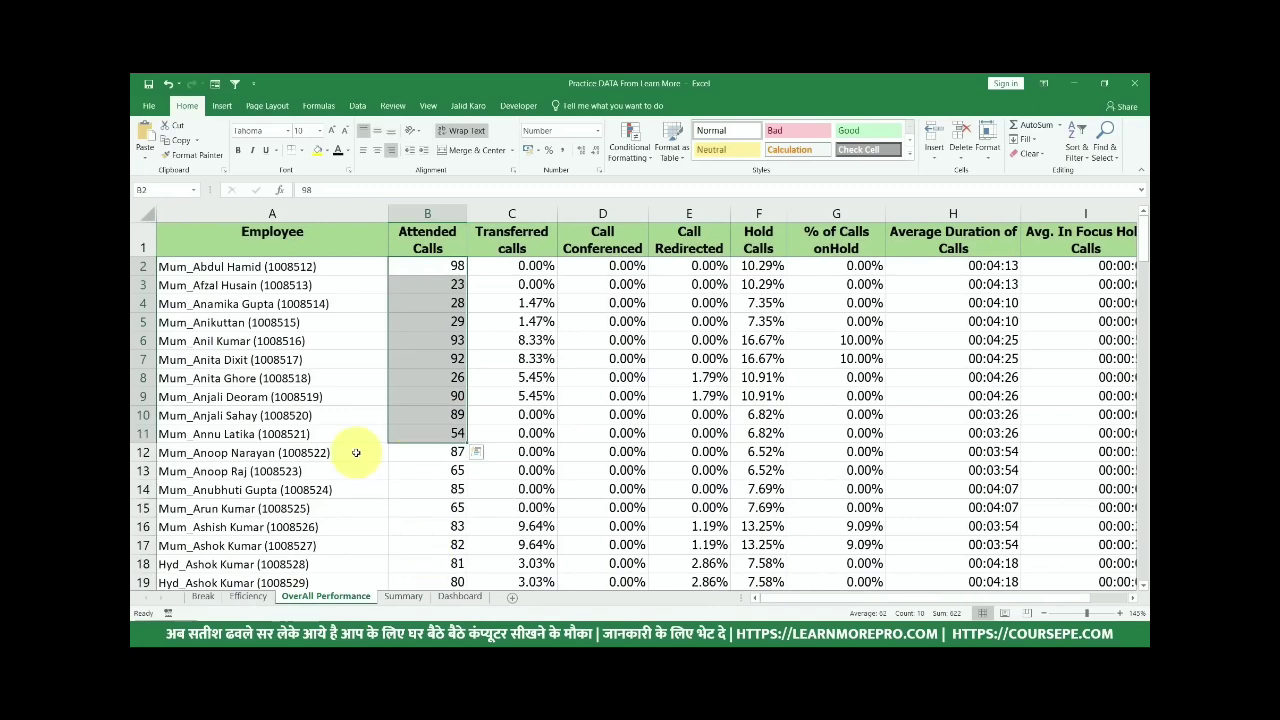
{"action": "key", "text": "shift+Up"}
{"action": "left_click_drag", "start_coordinate": [436, 270], "coordinate": [428, 433]}
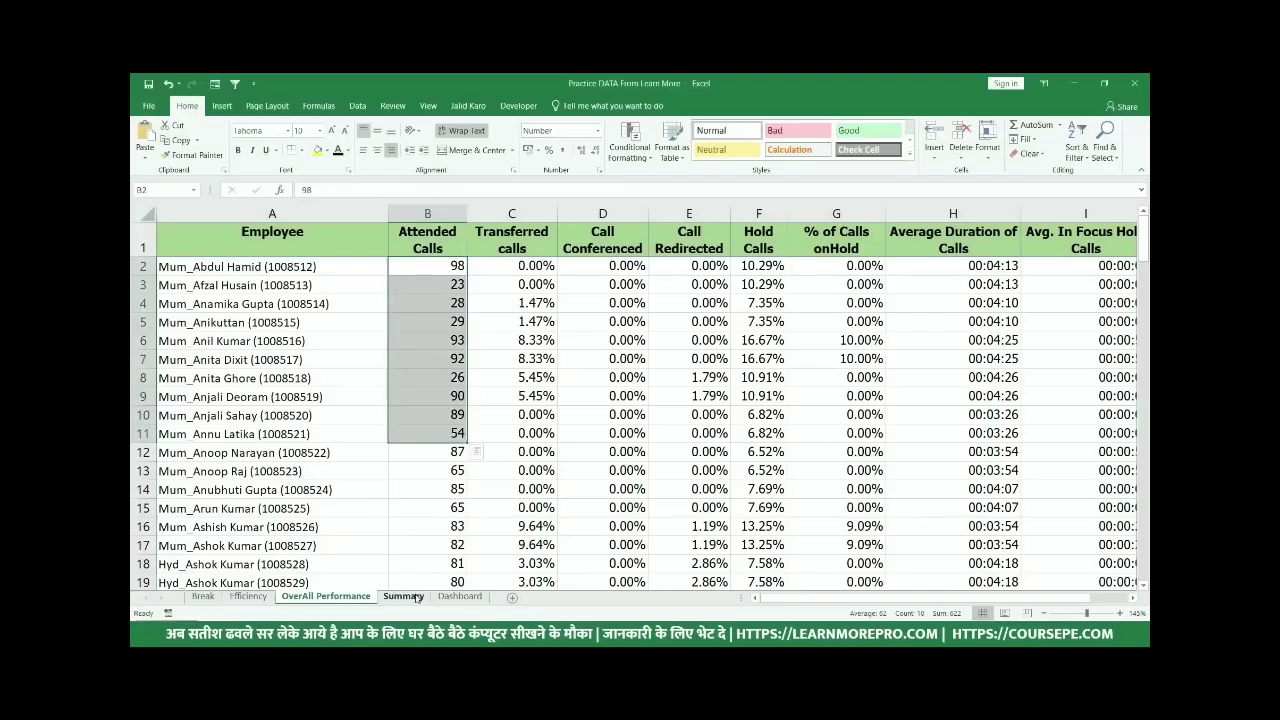
{"action": "left_click", "coordinate": [415, 597]}
{"action": "type", "text": "=vl"}
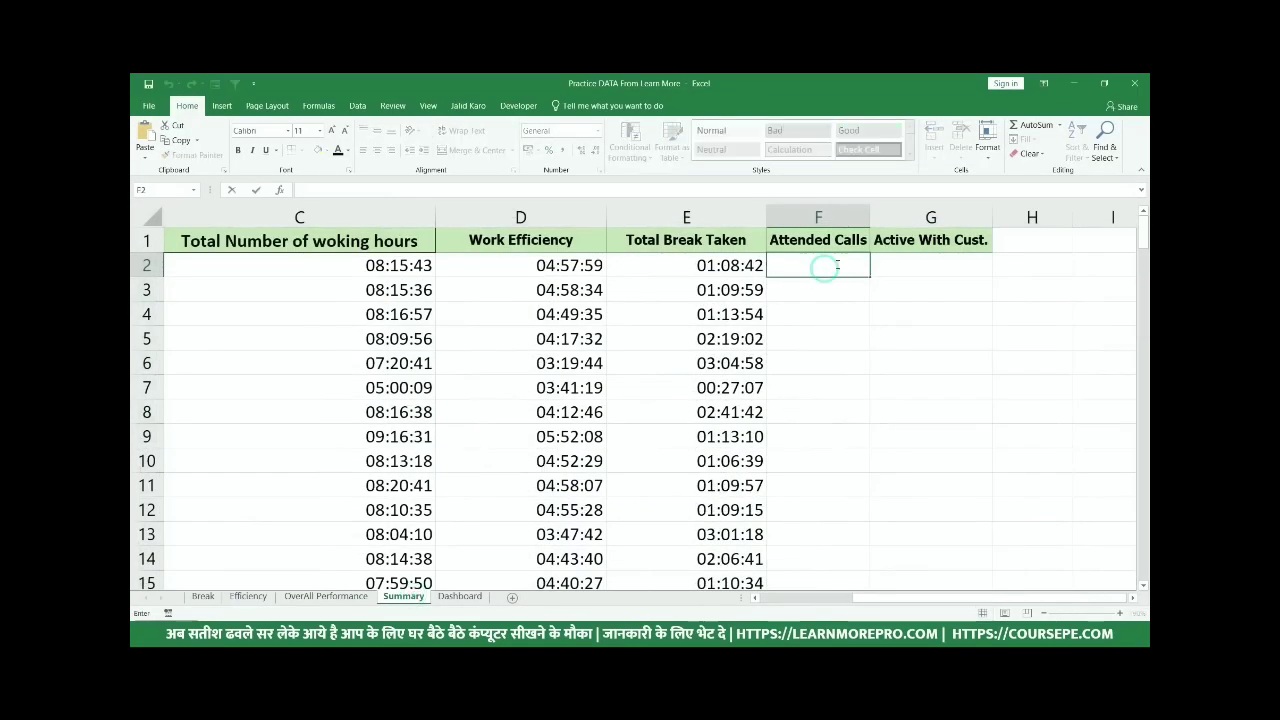
{"action": "key", "text": "Tab"}
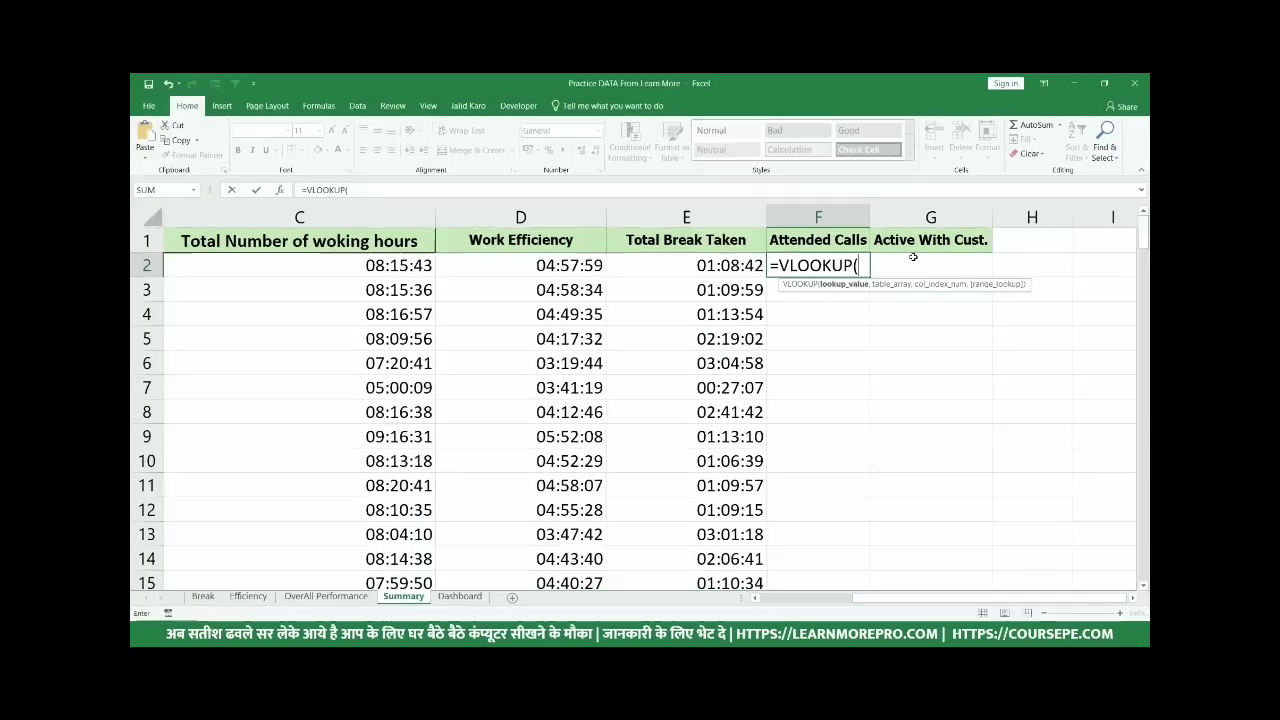
{"action": "scroll", "coordinate": [916, 576], "scroll_direction": "left", "scroll_amount": 2}
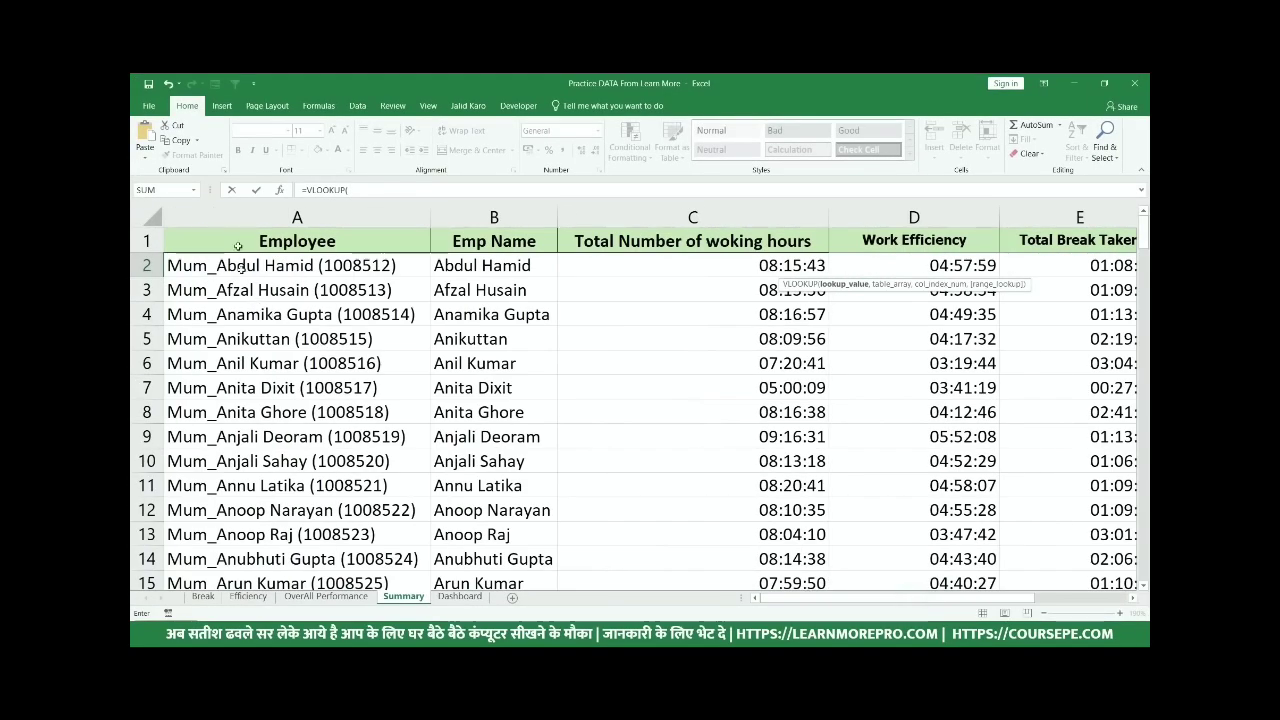
{"action": "left_click", "coordinate": [258, 265]}
- Complete the F2 formula as =VLOOKUP(A2,PData,2,0) and fill it down the Attended Calls column
{"action": "scroll", "coordinate": [850, 587], "scroll_direction": "right", "scroll_amount": 2}
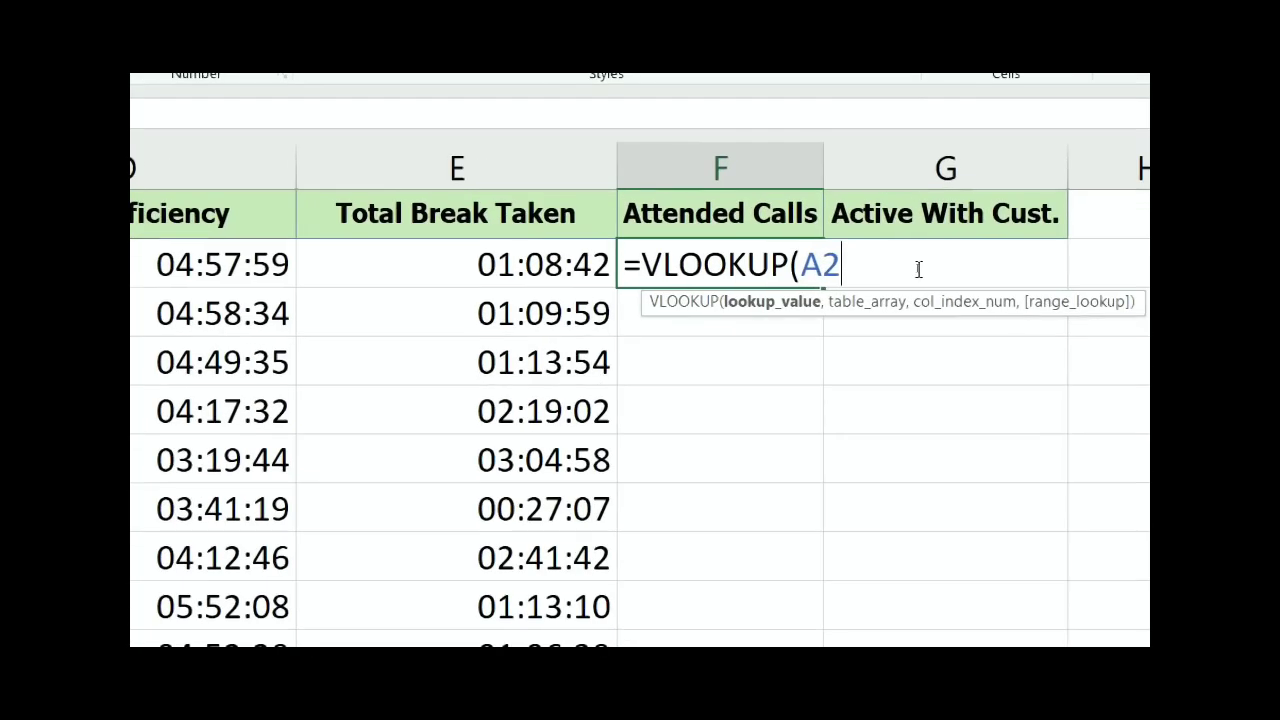
{"action": "type", "text": ",pda"}
{"action": "key", "text": "Tab"}
{"action": "type", "text": ","}
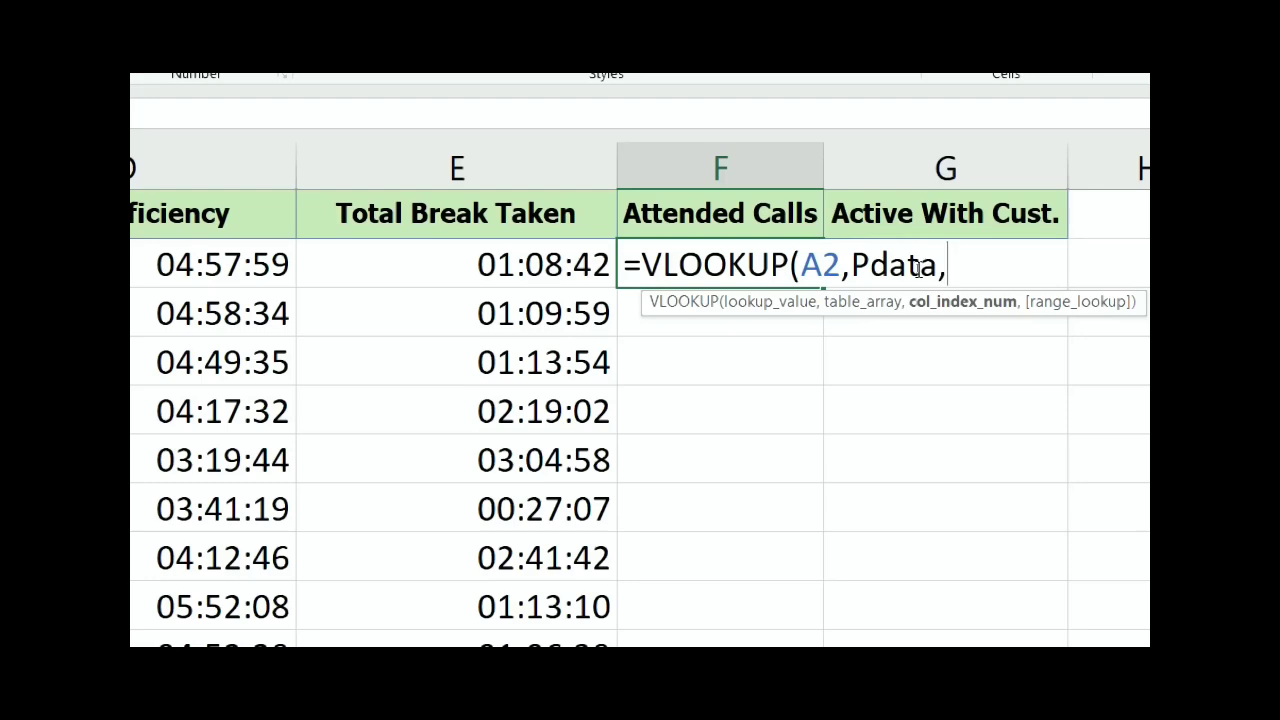
{"action": "type", "text": "2,0)"}
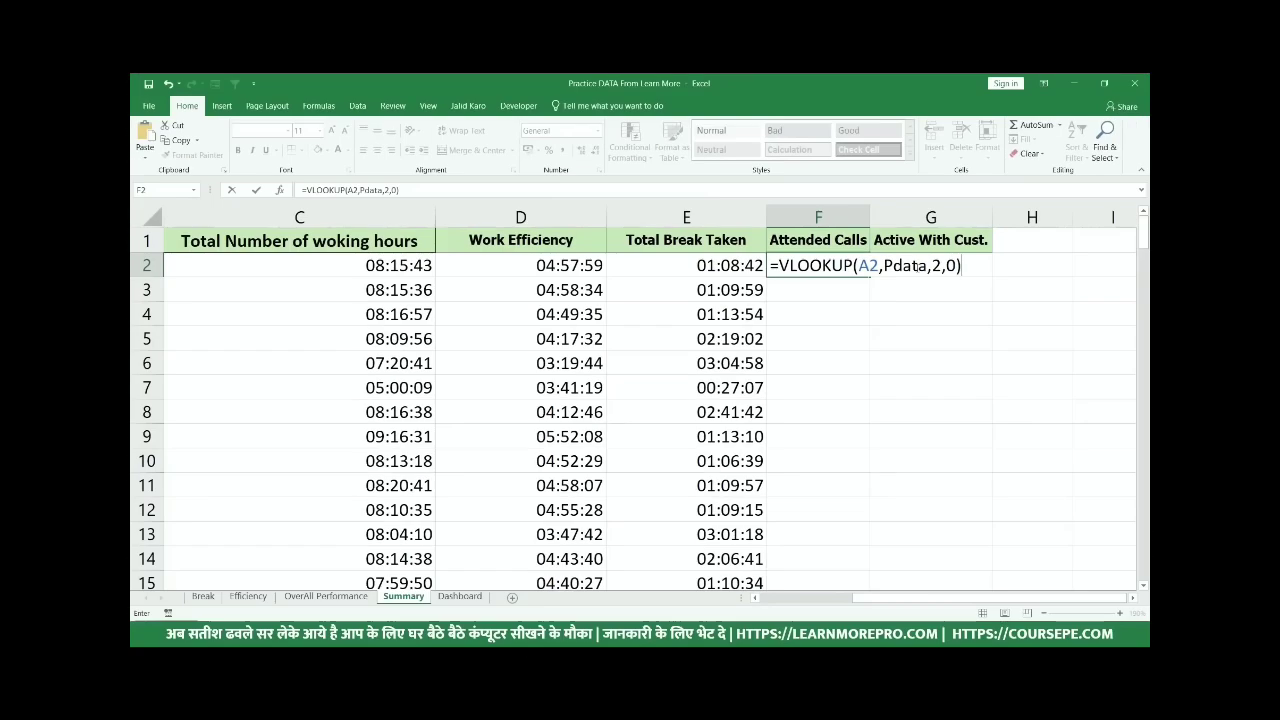
{"action": "key", "text": "Return"}
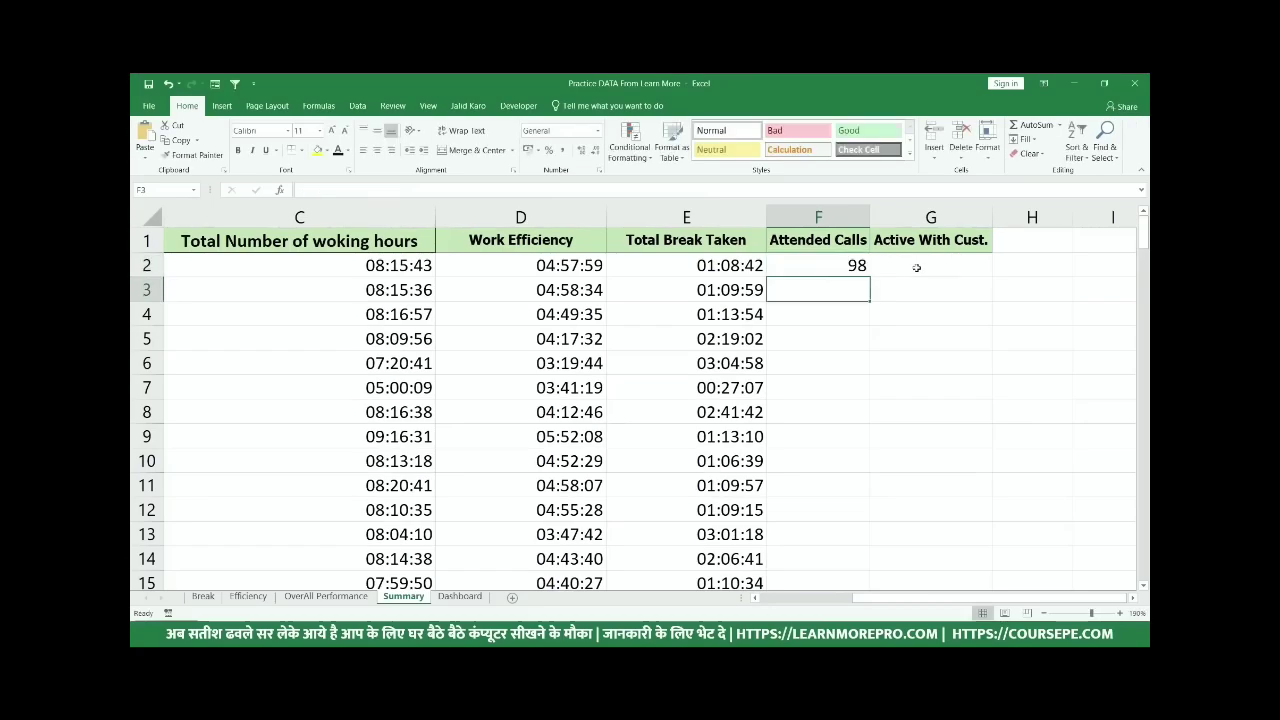
{"action": "left_click", "coordinate": [858, 265]}
{"action": "double_click", "coordinate": [869, 277]}
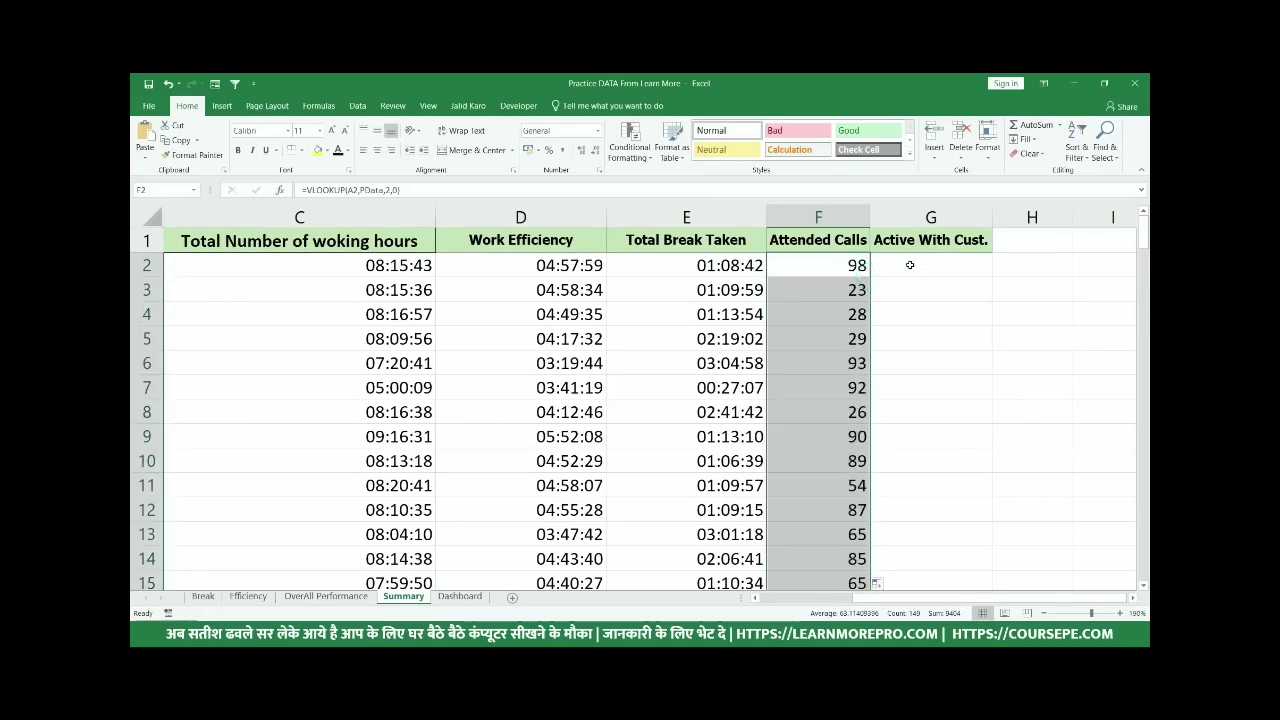
- Check the Active With Cust. column on the Efficiency sheet and copy the F2 VLOOKUP formula into Summary cell G2
{"action": "left_click", "coordinate": [910, 265]}
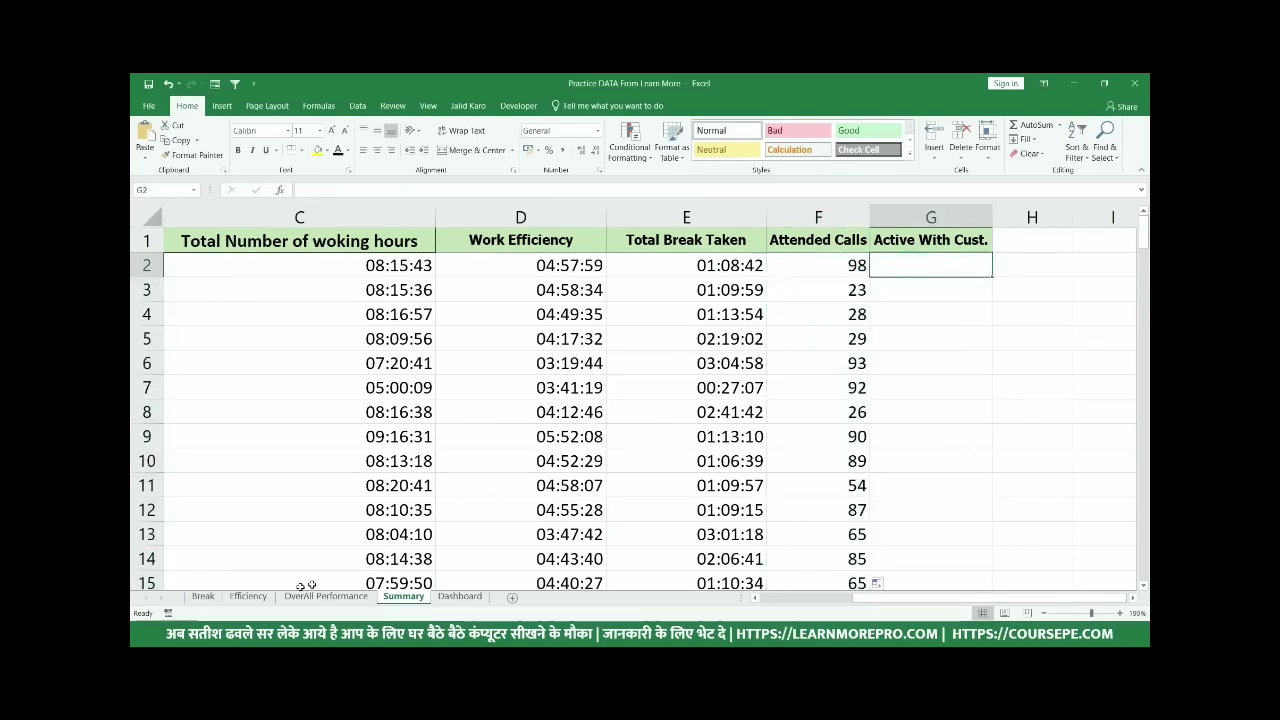
{"action": "left_click", "coordinate": [248, 596]}
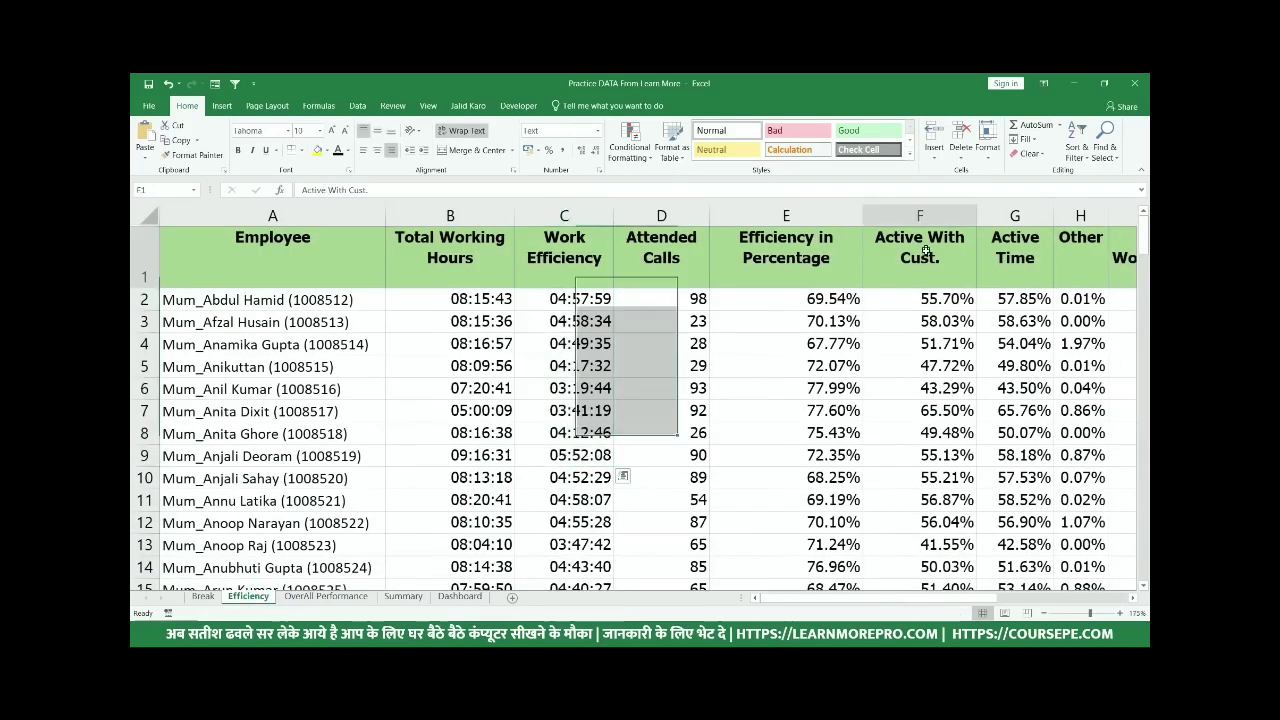
{"action": "left_click_drag", "start_coordinate": [920, 250], "coordinate": [920, 478]}
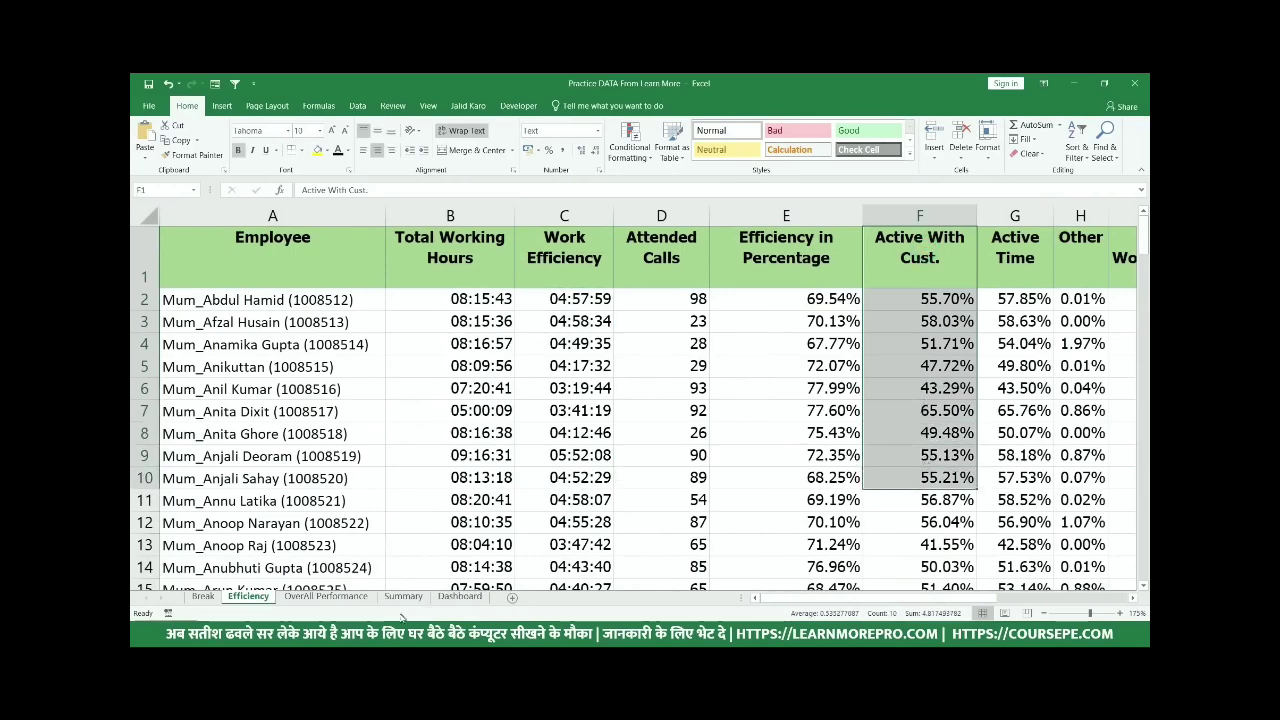
{"action": "left_click", "coordinate": [403, 596]}
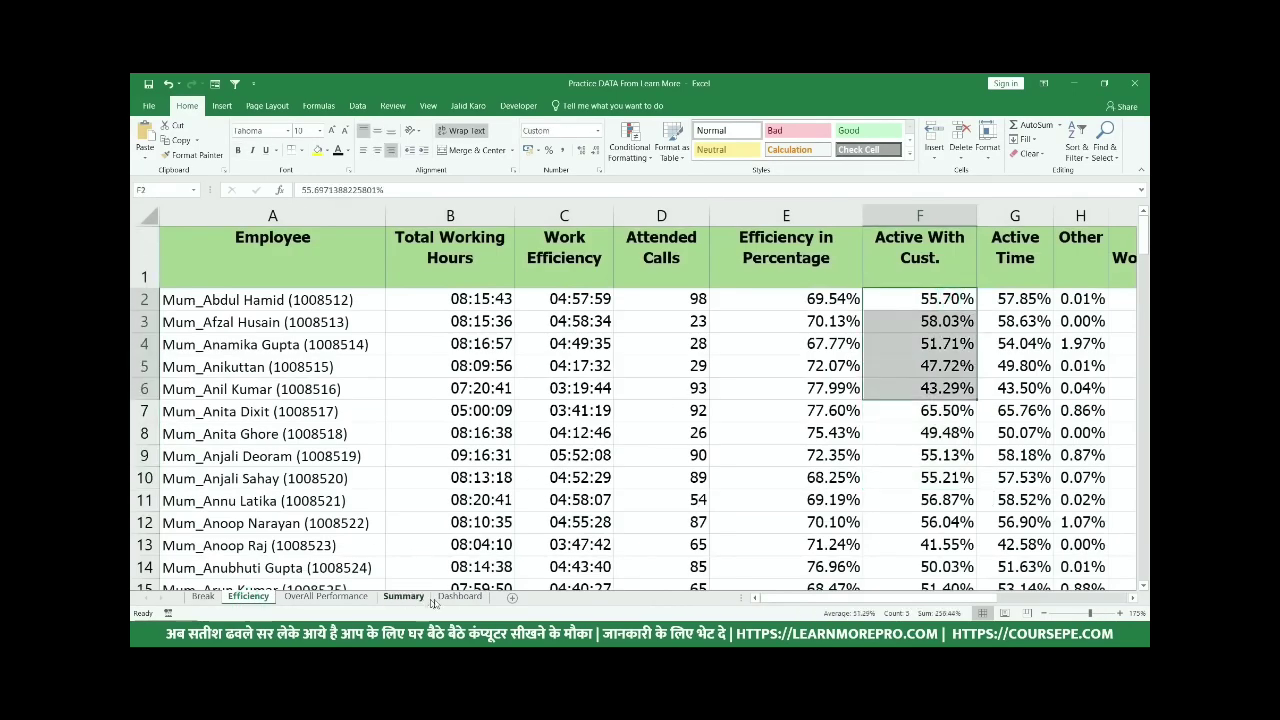
{"action": "left_click", "coordinate": [447, 597]}
{"action": "left_click", "coordinate": [404, 595]}
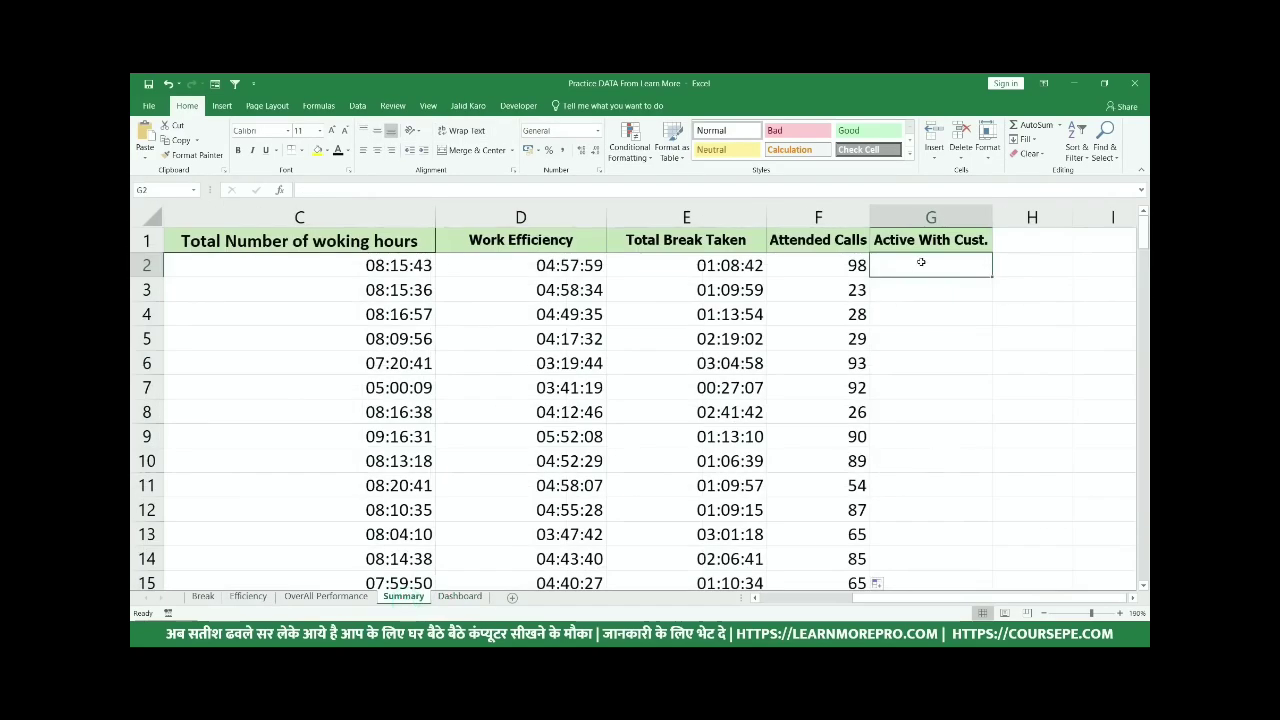
{"action": "double_click", "coordinate": [800, 265]}
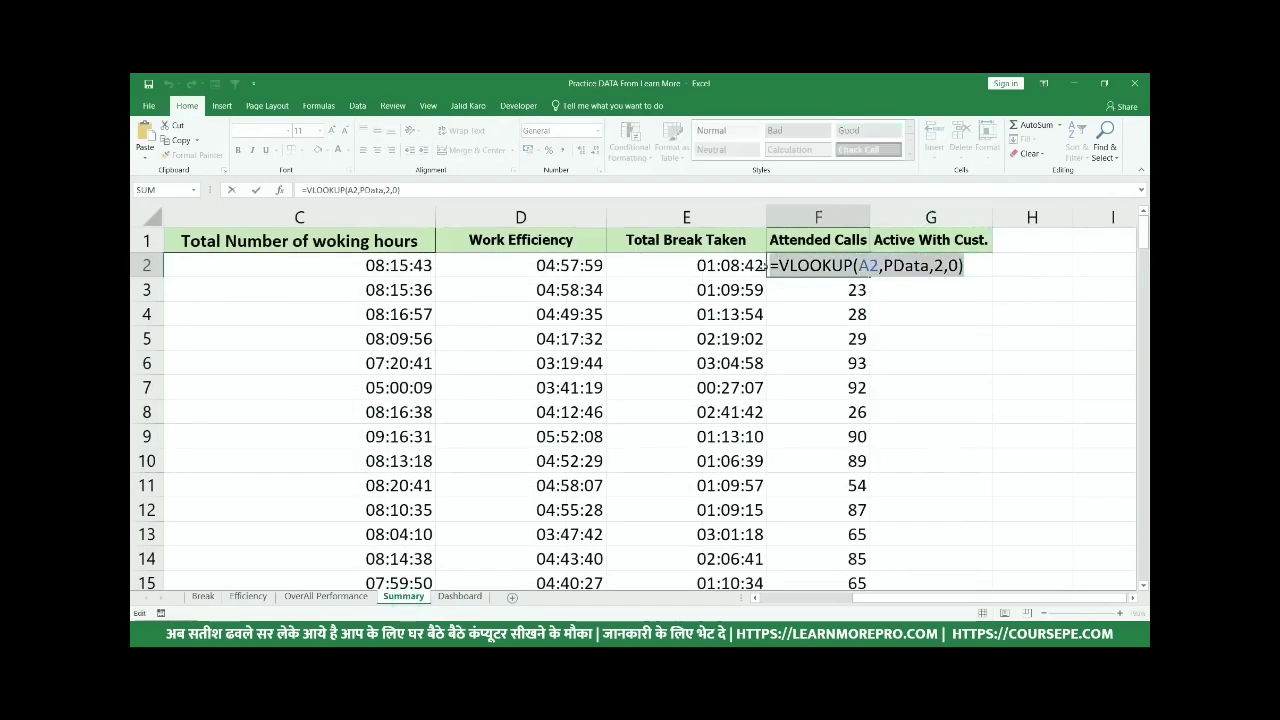
{"action": "key", "text": "ctrl+c"}
{"action": "key", "text": "Escape"}
{"action": "left_click", "coordinate": [935, 265]}
{"action": "key", "text": "ctrl+v"}
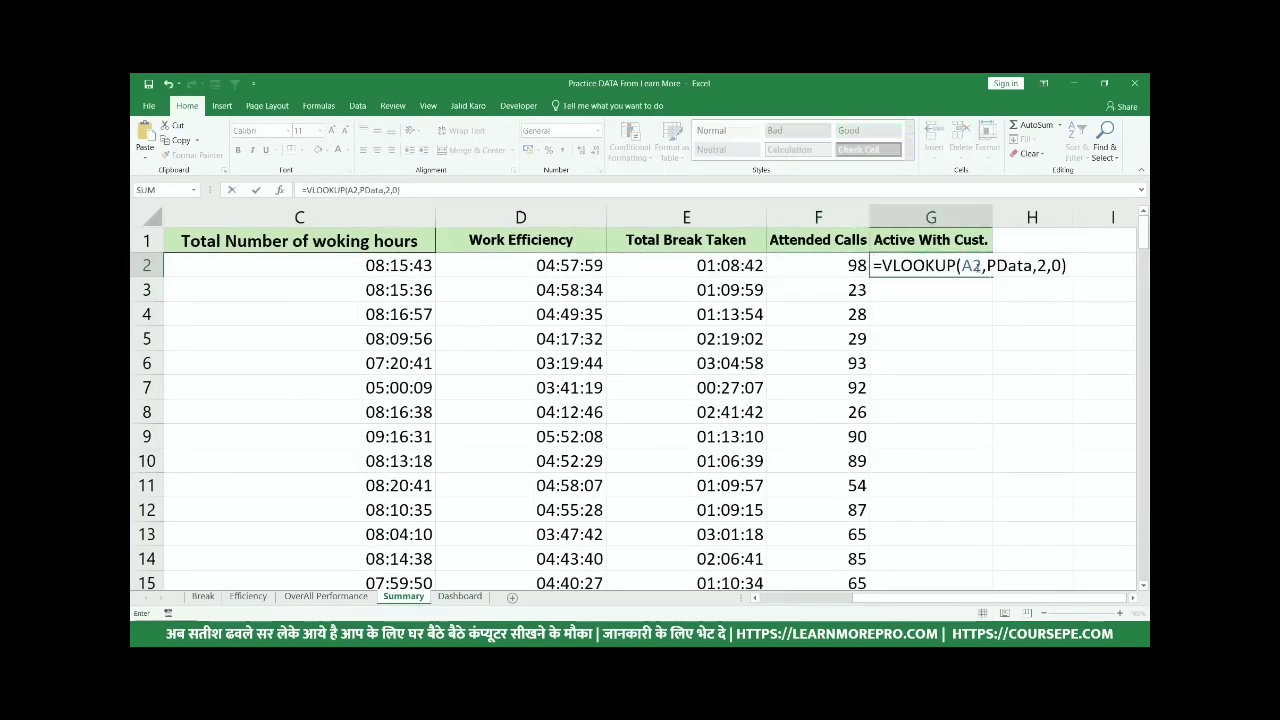
- Change the G2 formula to use the EData range and column index 6, giving =VLOOKUP(A2,EData,6,0)
{"action": "left_click", "coordinate": [1005, 265]}
{"action": "key", "text": "BackSpace"}
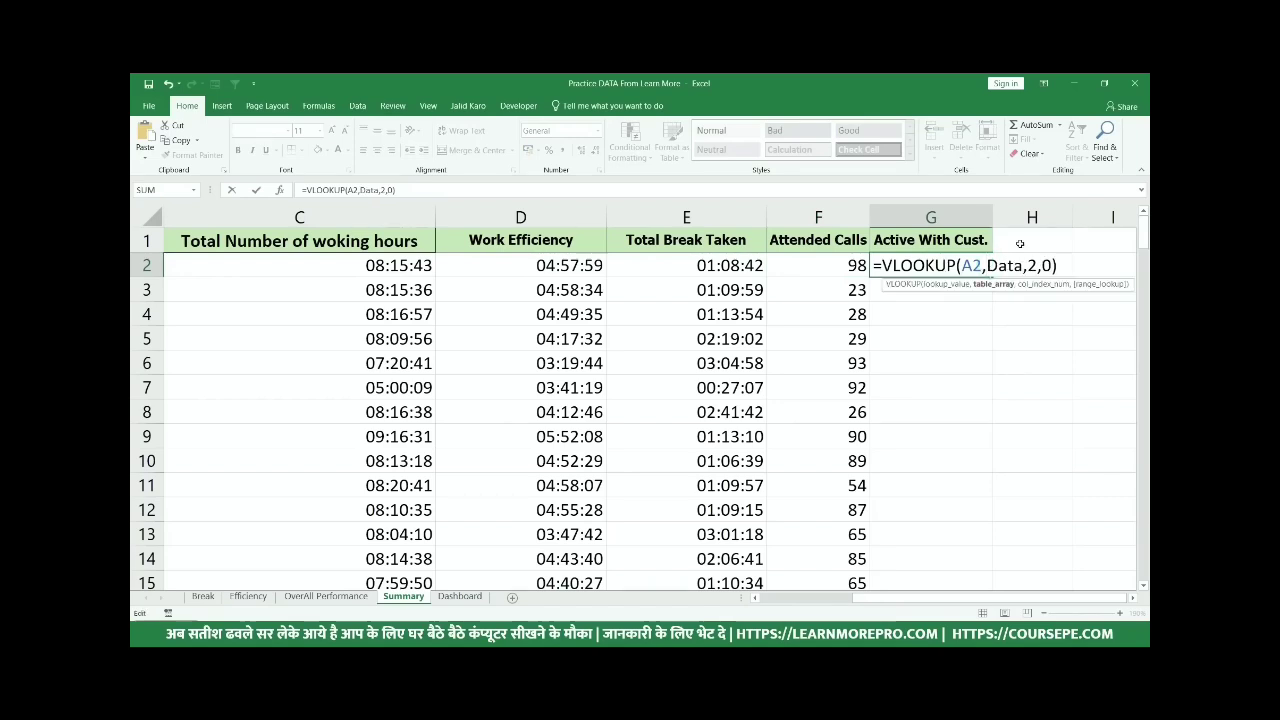
{"action": "type", "text": "E"}
{"action": "left_click", "coordinate": [1043, 265]}
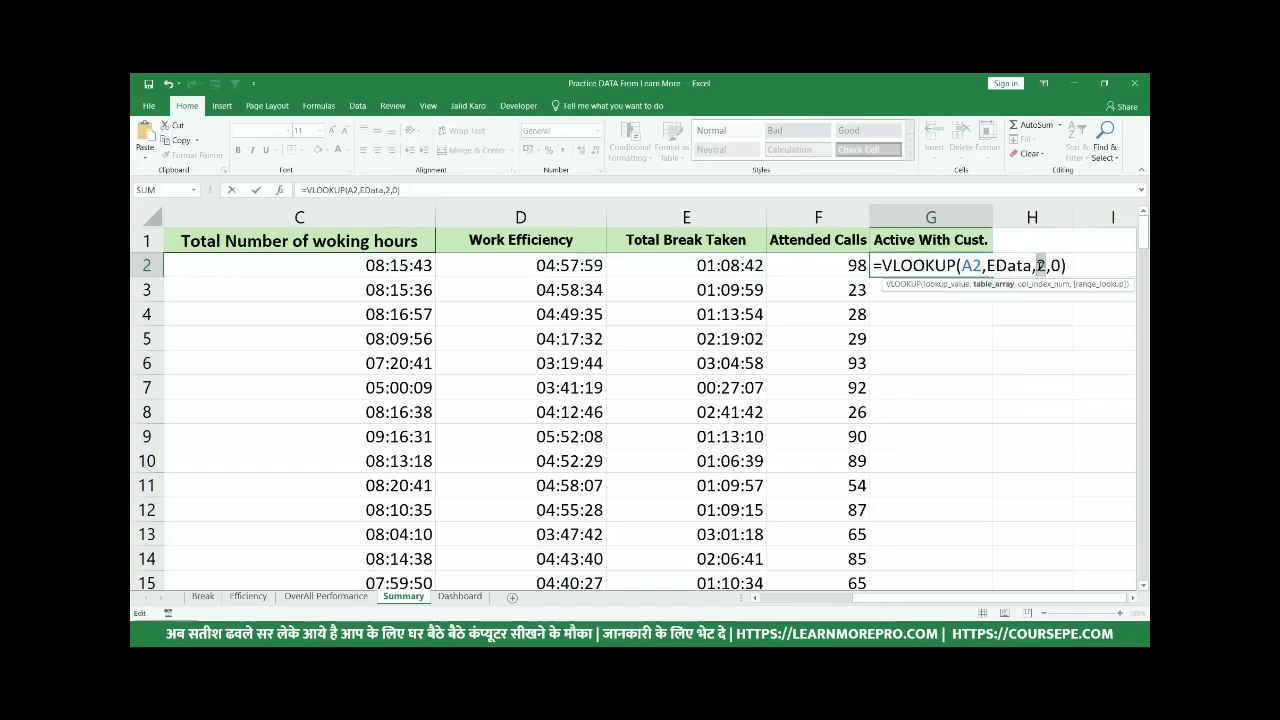
{"action": "key", "text": "Return"}
- Fill the G2 formula down the Active With Cust. column and format the values as percentages
{"action": "left_click", "coordinate": [975, 266]}
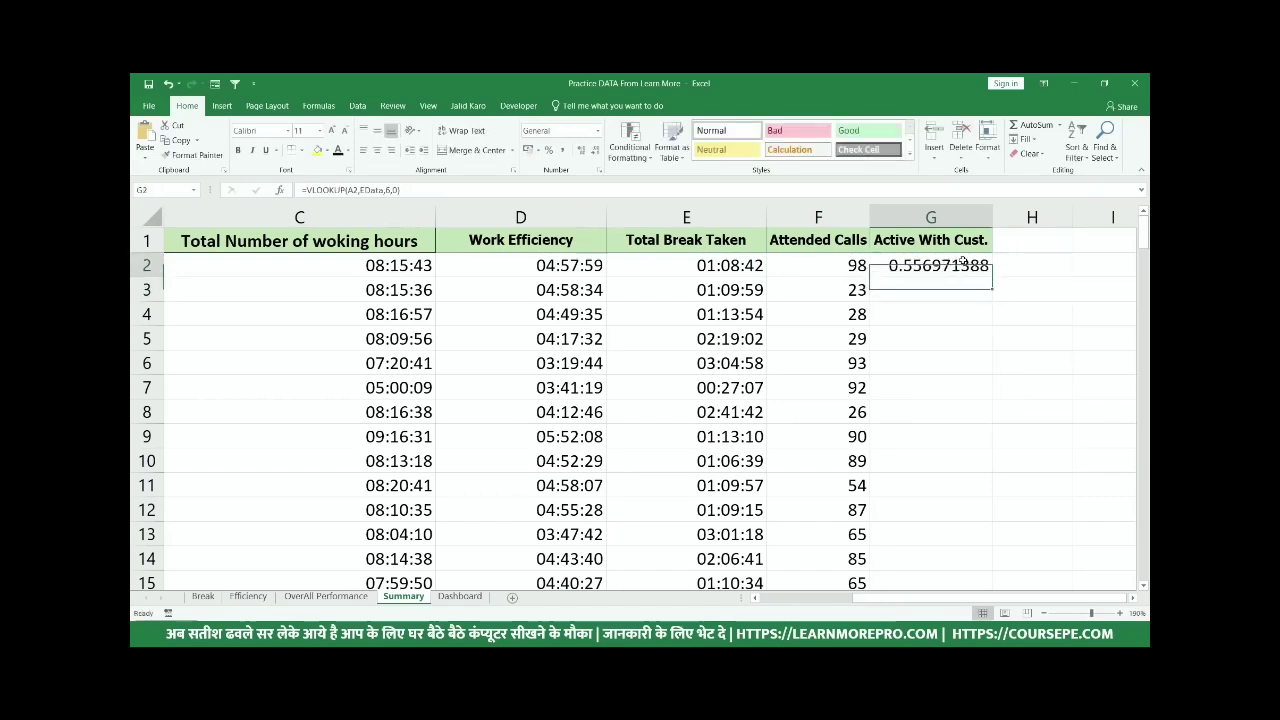
{"action": "double_click", "coordinate": [991, 277]}
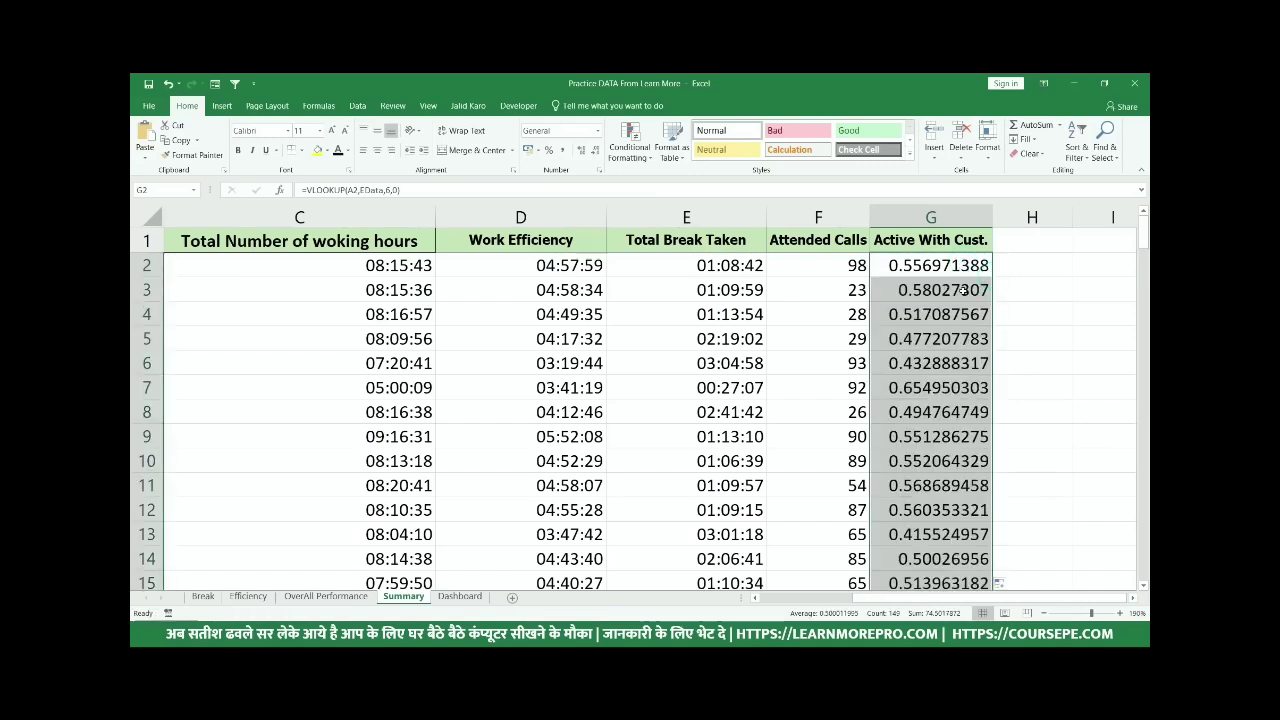
{"action": "left_click", "coordinate": [549, 150]}
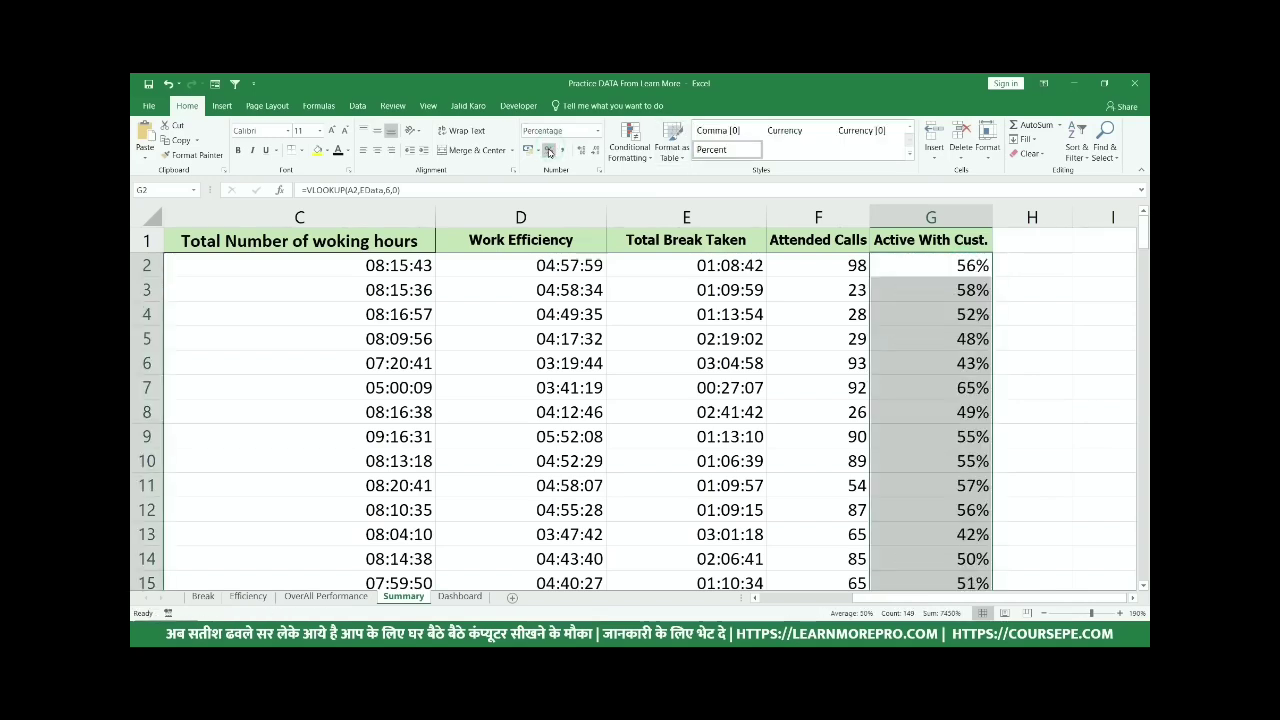
{"action": "left_click", "coordinate": [549, 160]}
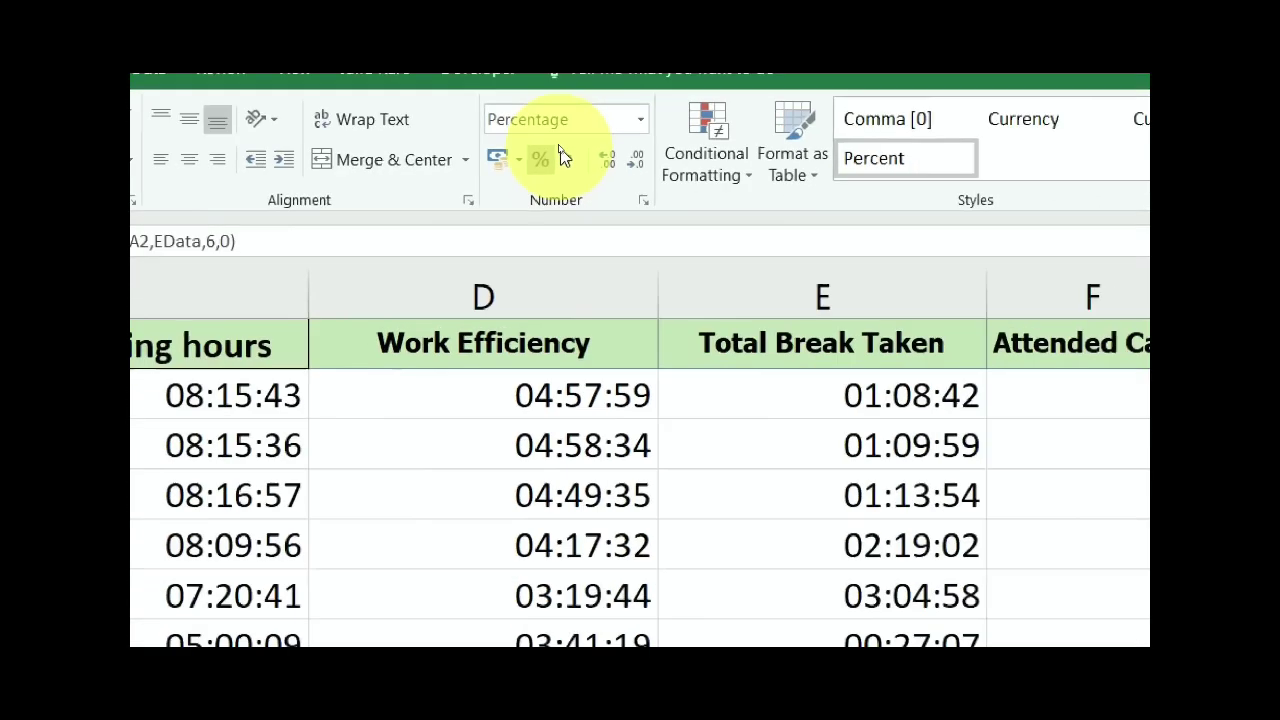
{"action": "scroll", "coordinate": [386, 370], "scroll_direction": "left", "scroll_amount": 3}
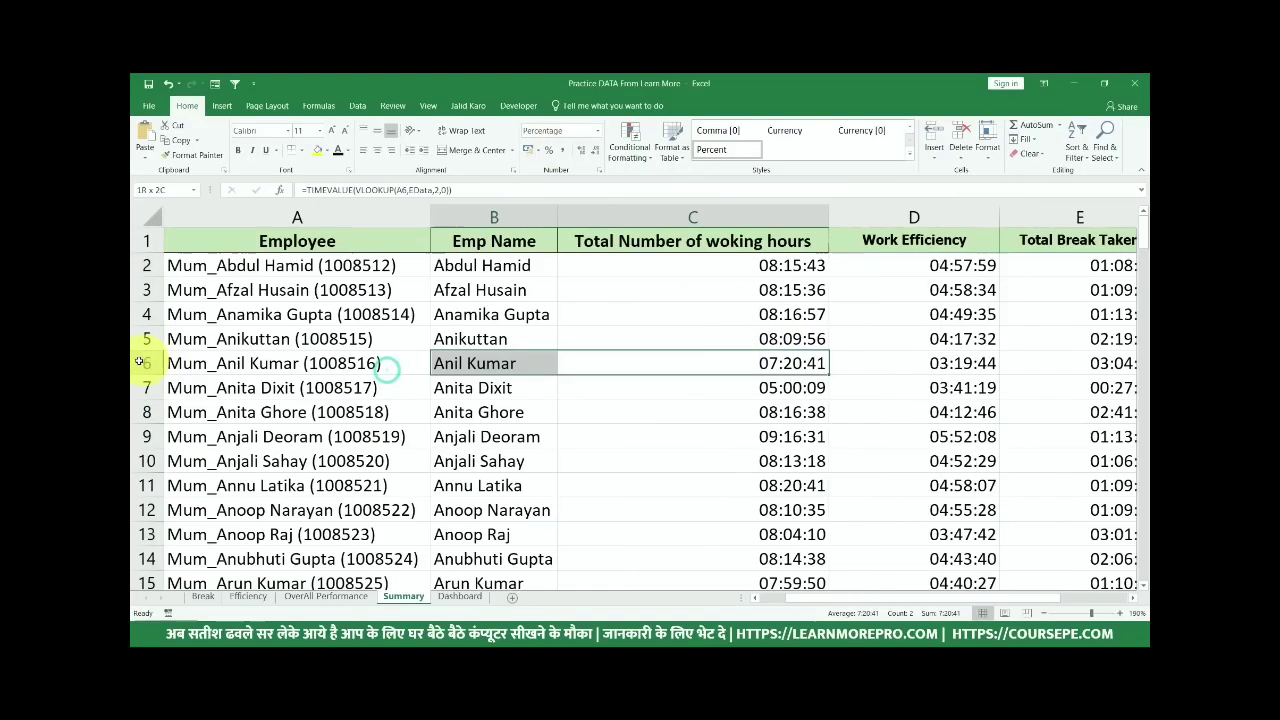